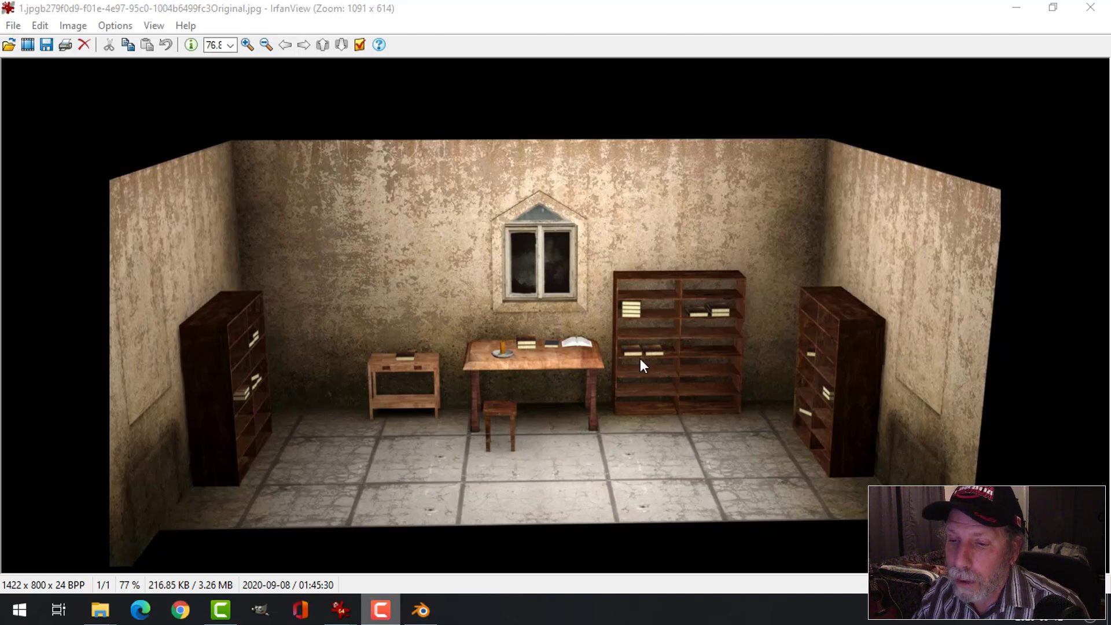
Step: Switch to Blender and select the room's walls
click(430, 611)
scroll(635, 449, up, 2)
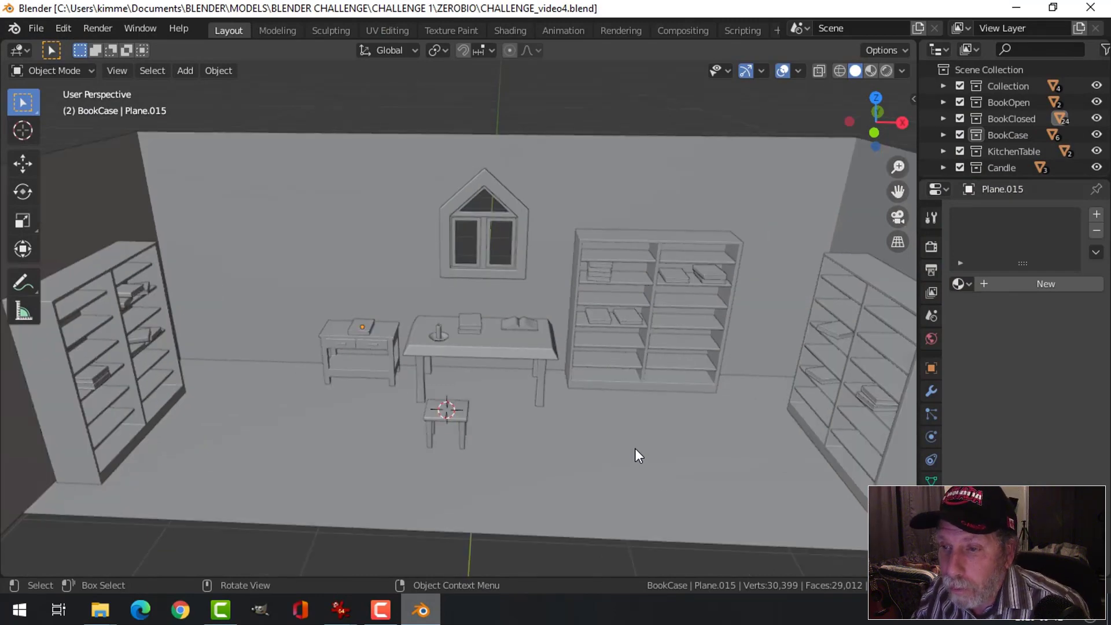
middle_drag(611, 433, 638, 438)
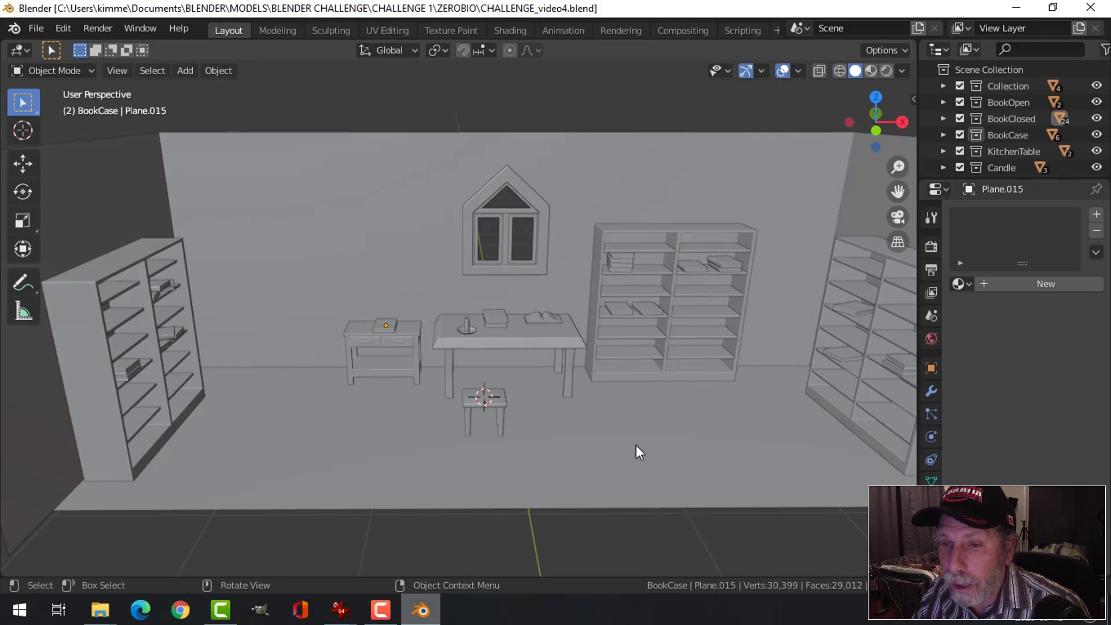
click(366, 246)
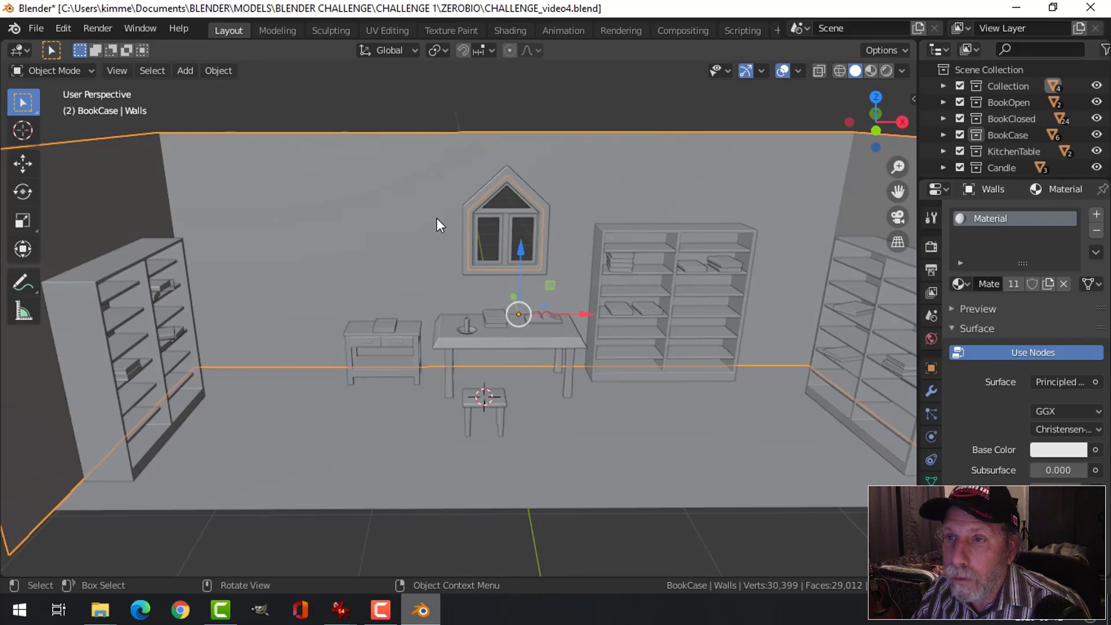
Step: Examine the walls' UV layout in the UV Editing workspace with all of their faces and UVs selected
click(388, 32)
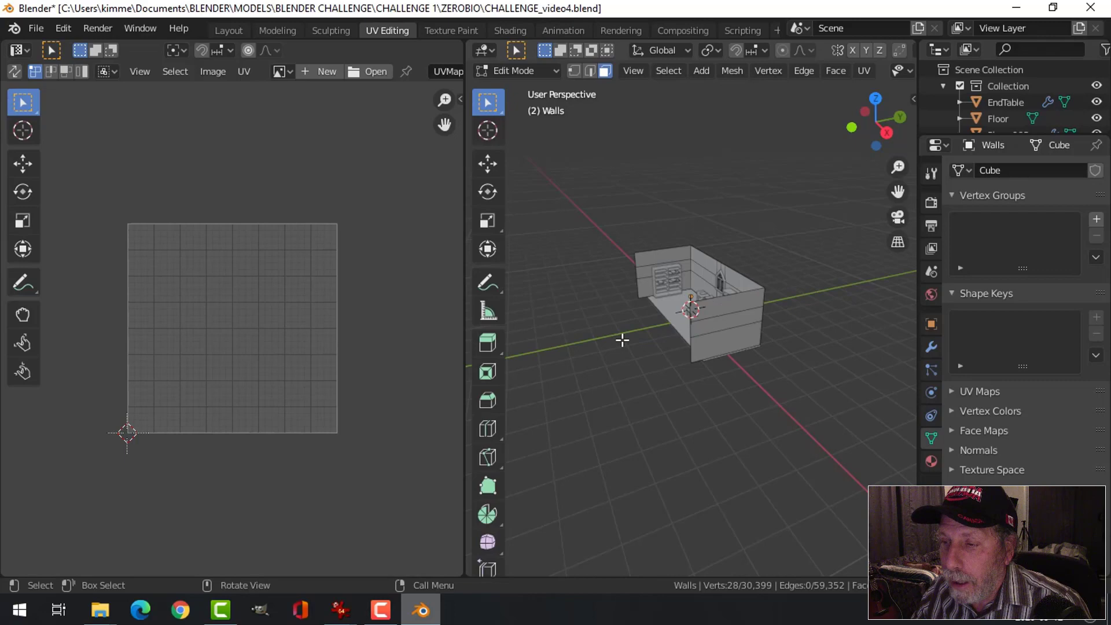
middle_drag(623, 337, 751, 345)
key(a)
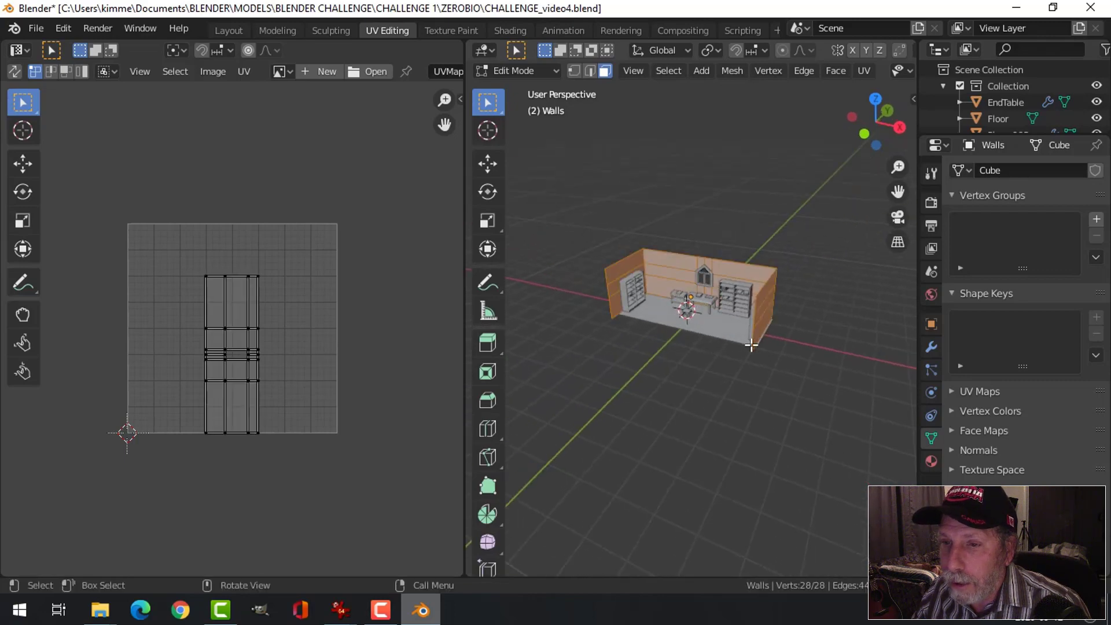
scroll(751, 345, up, 2)
scroll(746, 339, up, 3)
mouse_move(773, 329)
middle_down()
mouse_move(737, 330)
mouse_move(776, 335)
middle_up()
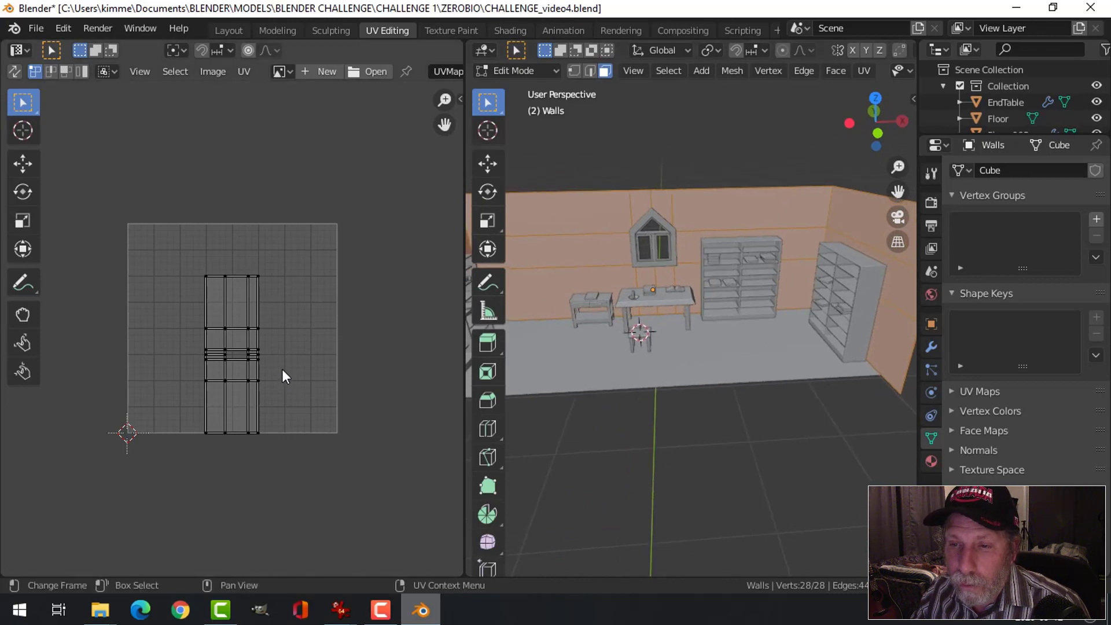
scroll(283, 370, up, 2)
key(a)
scroll(306, 390, up, 4)
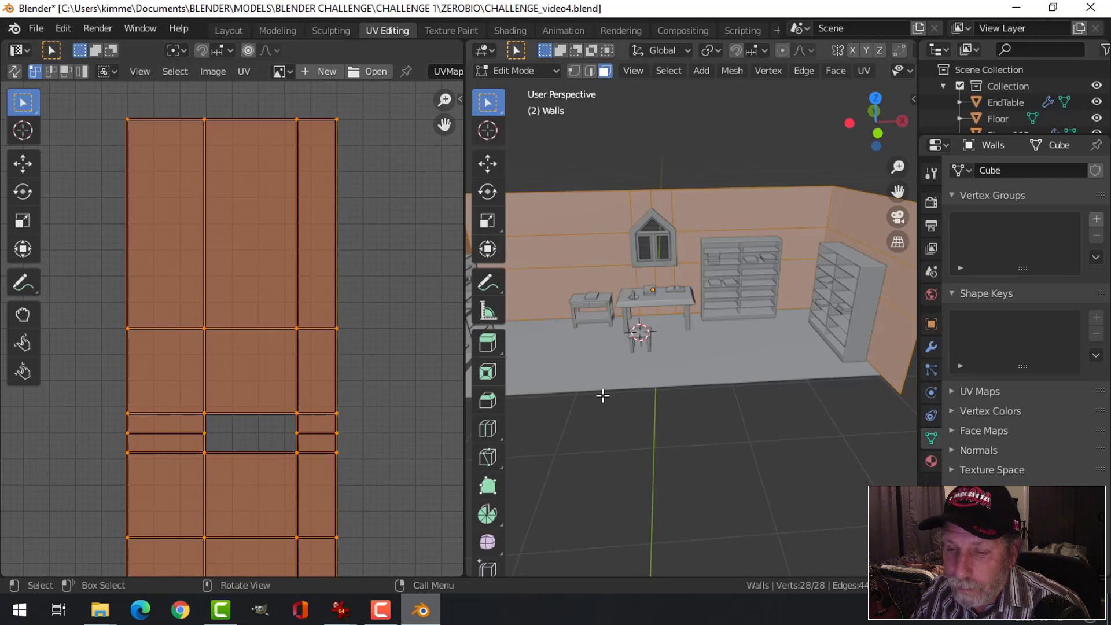
middle_drag(361, 426, 360, 355)
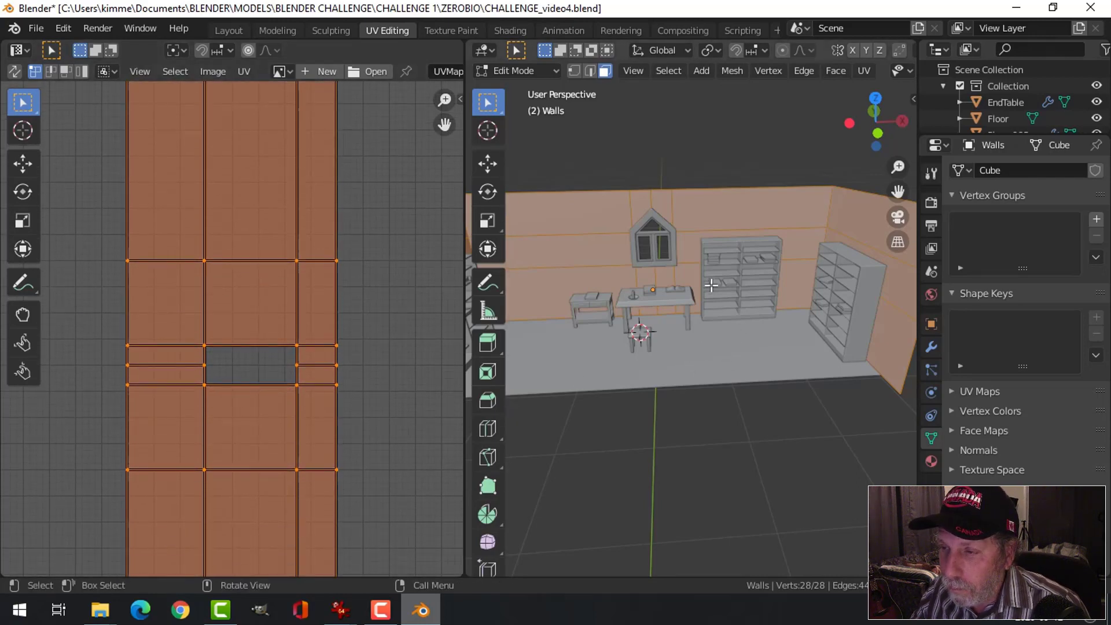
key(Home)
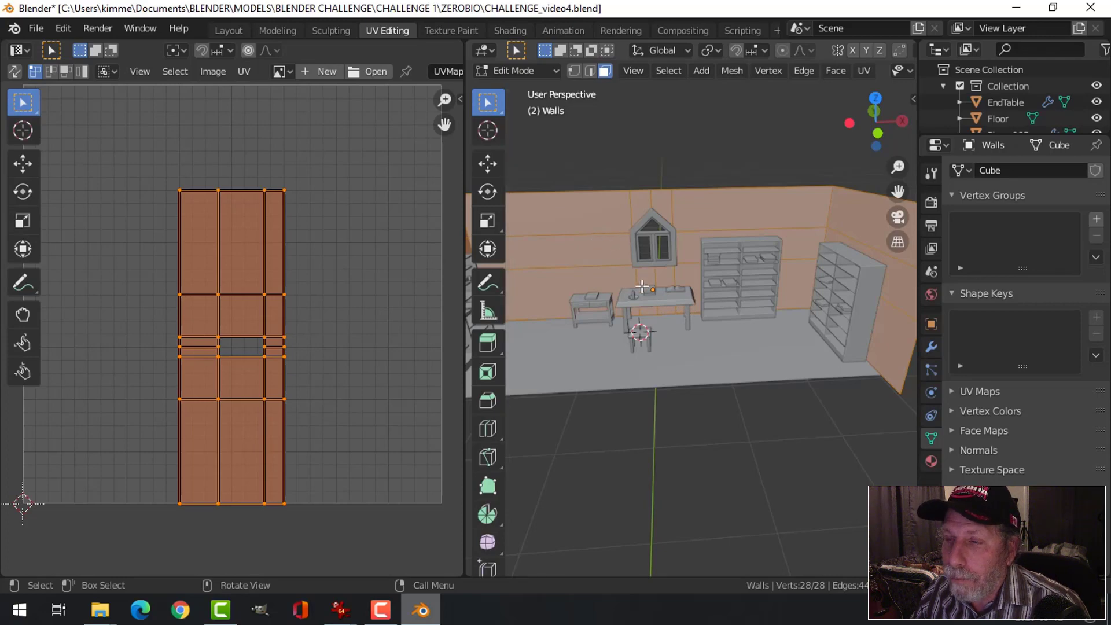
Step: Switch to the Shading workspace and make the walls the selected object
click(511, 28)
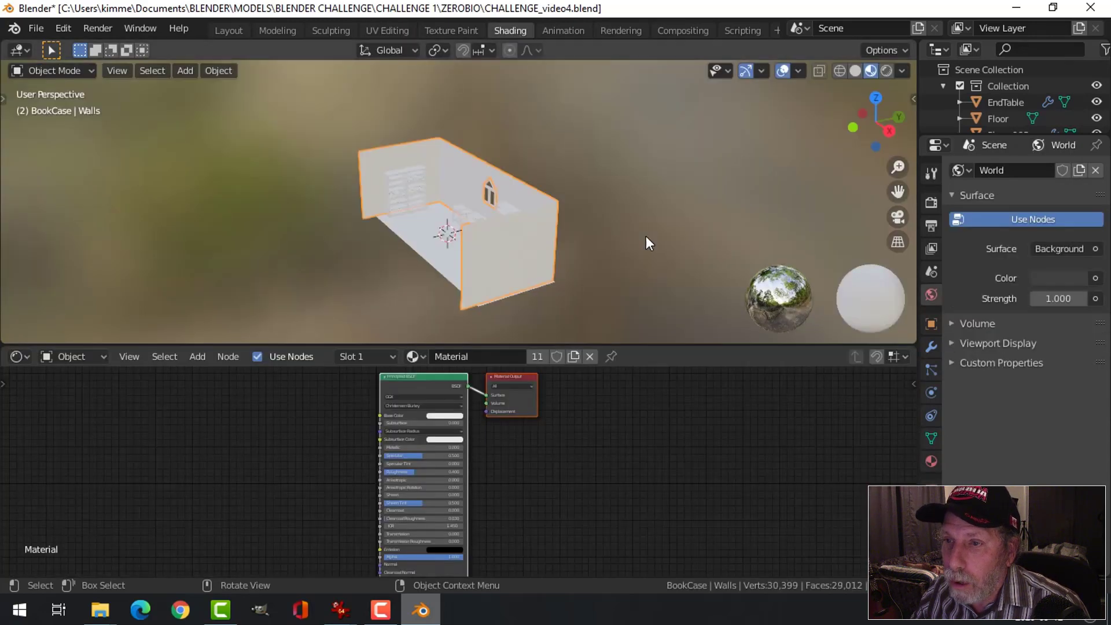
middle_drag(448, 238, 618, 248)
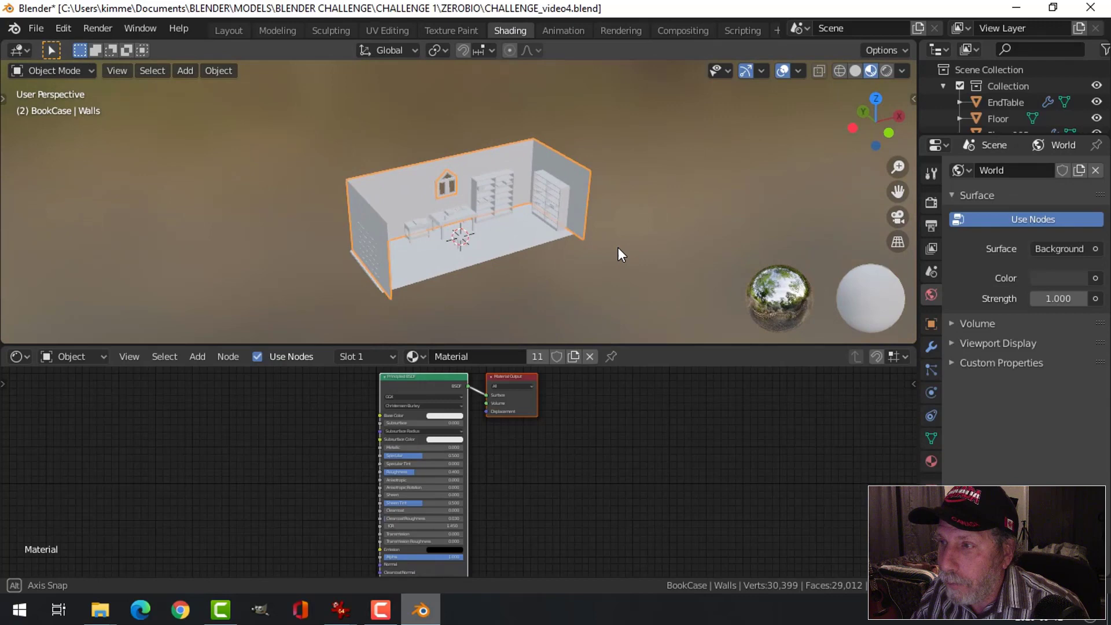
scroll(610, 247, up, 5)
shift+middle_drag(544, 241, 503, 227)
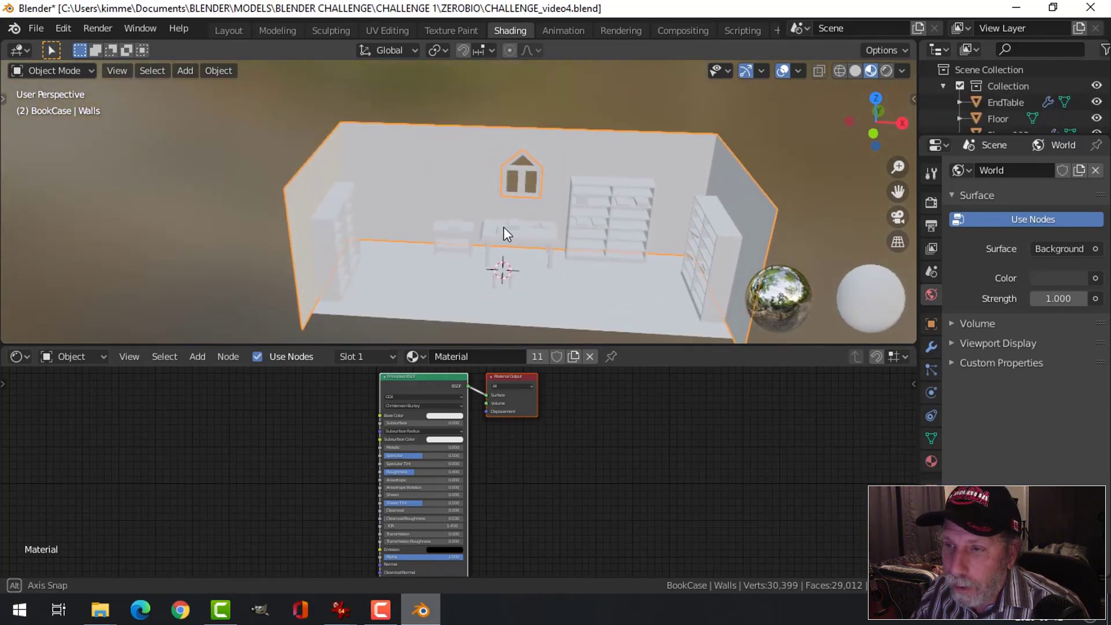
click(452, 155)
middle_drag(533, 188, 567, 204)
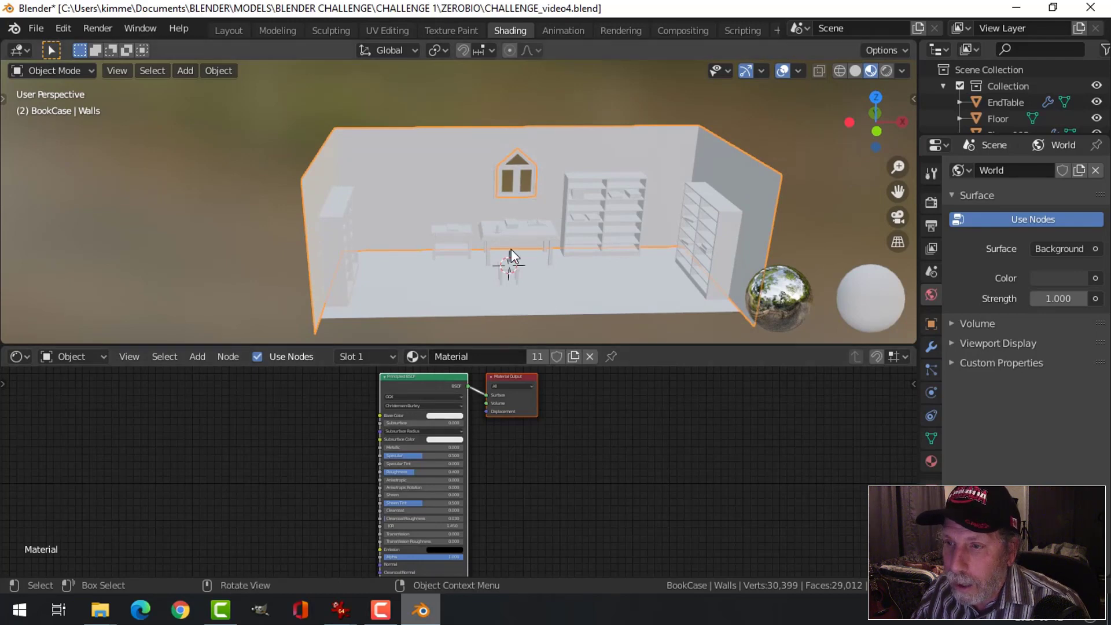
click(459, 290)
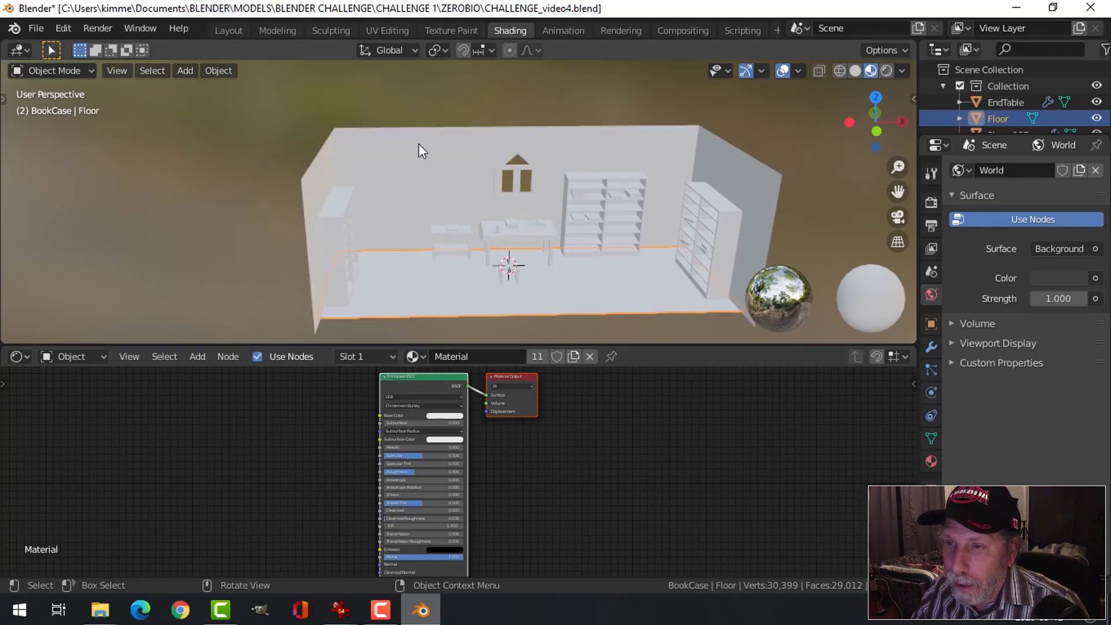
click(476, 167)
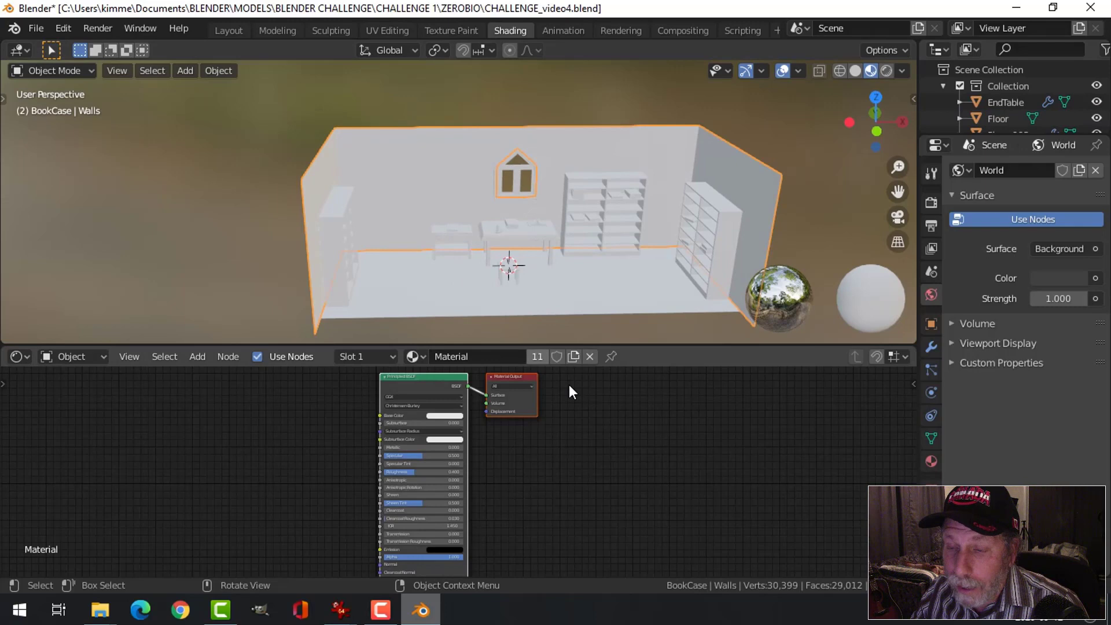
Step: Add a second material slot to the walls with a new material named Wall
click(931, 461)
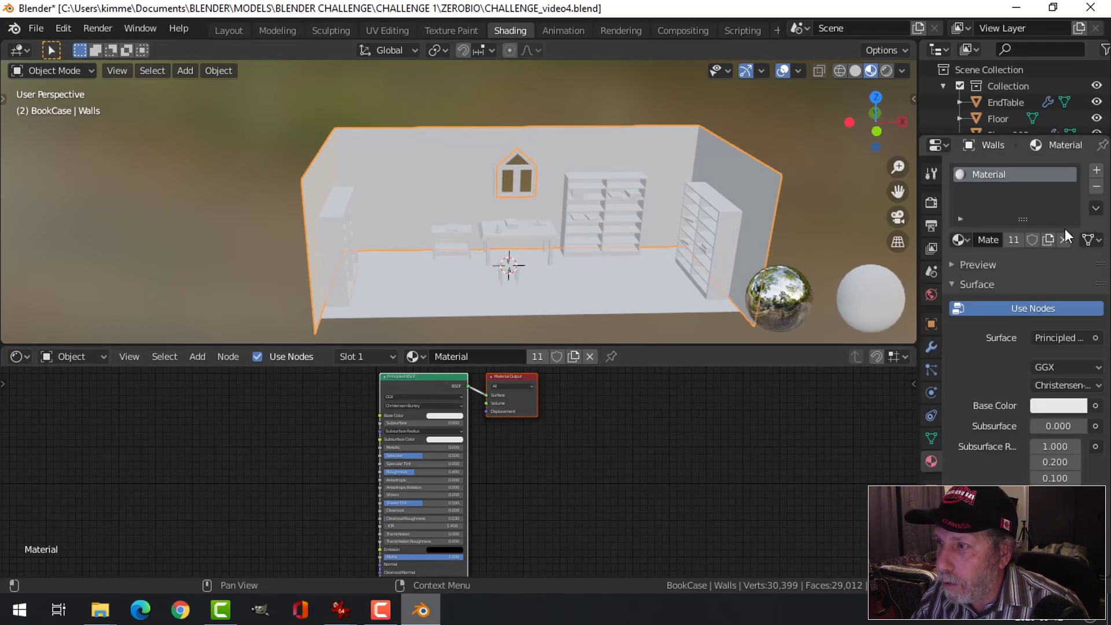
click(1097, 171)
click(1032, 272)
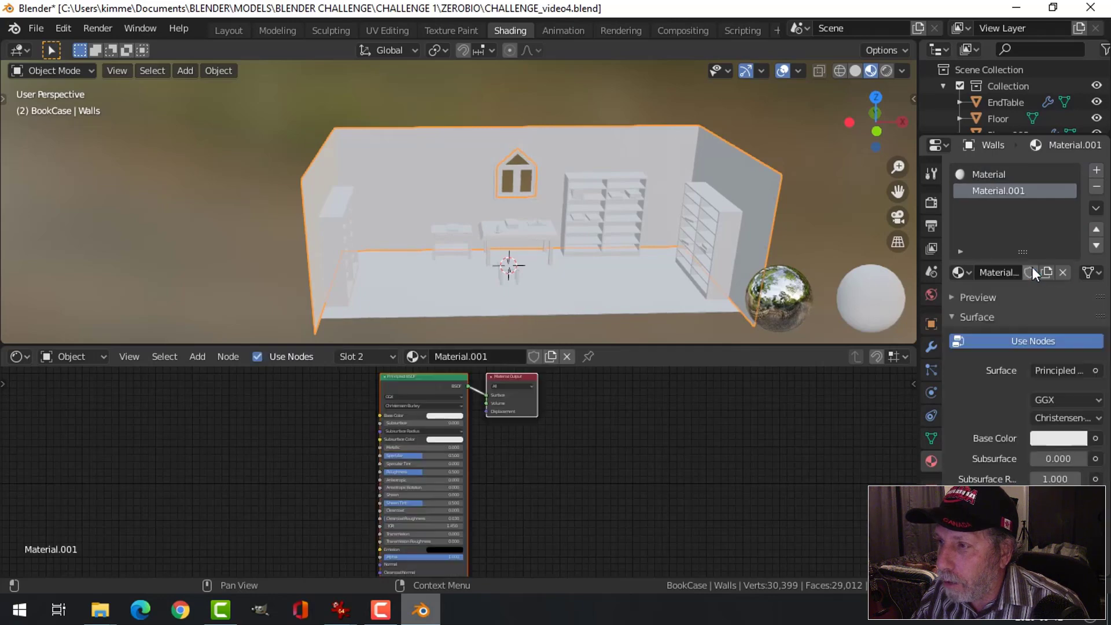
double_click(1010, 190)
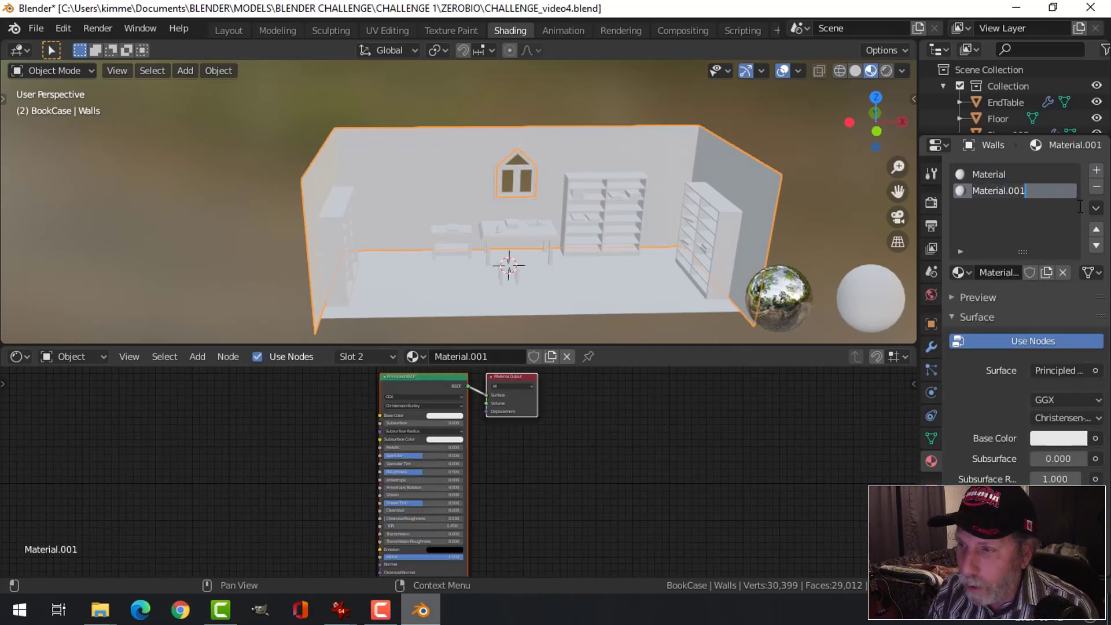
text(Wall)
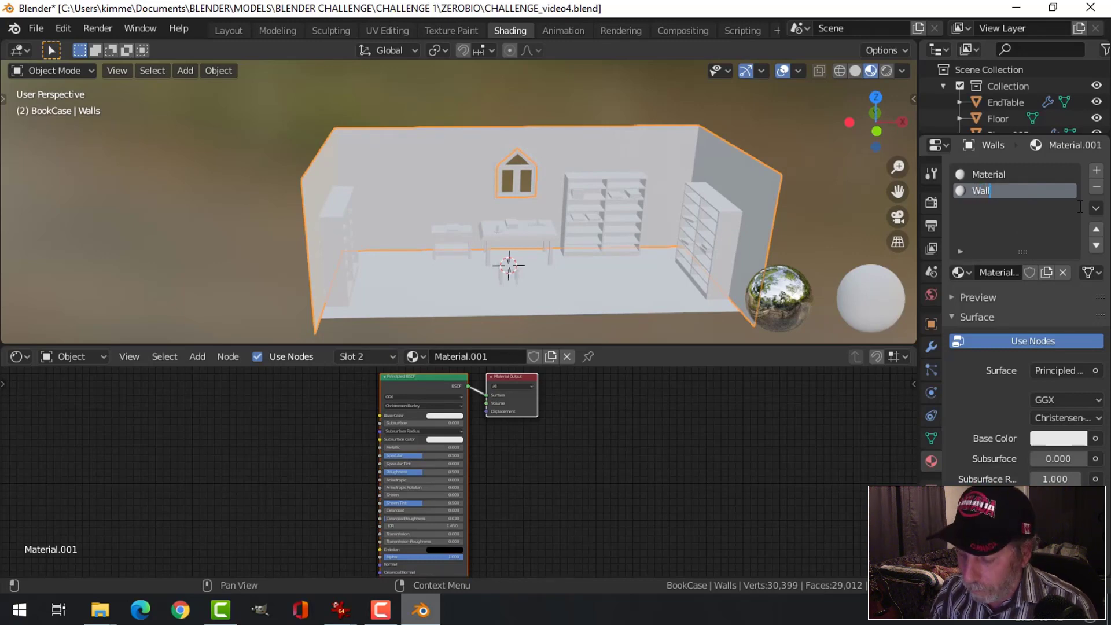
key(Return)
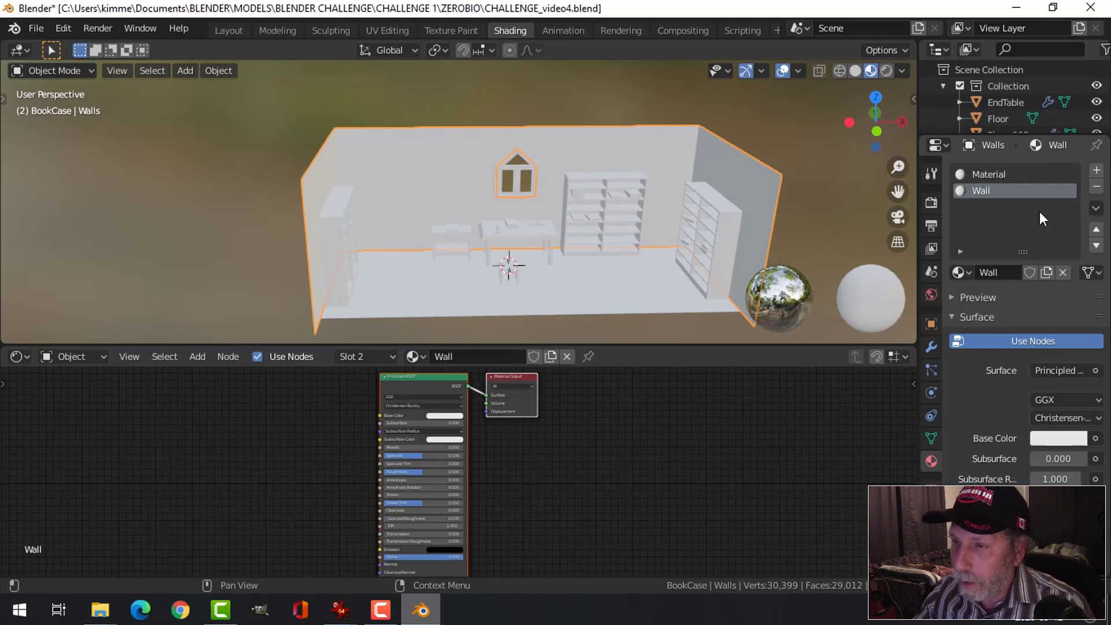
Step: Reselect the walls and enlarge the node editor, with the shader type set to Object, to show the Wall material's nodes
click(624, 176)
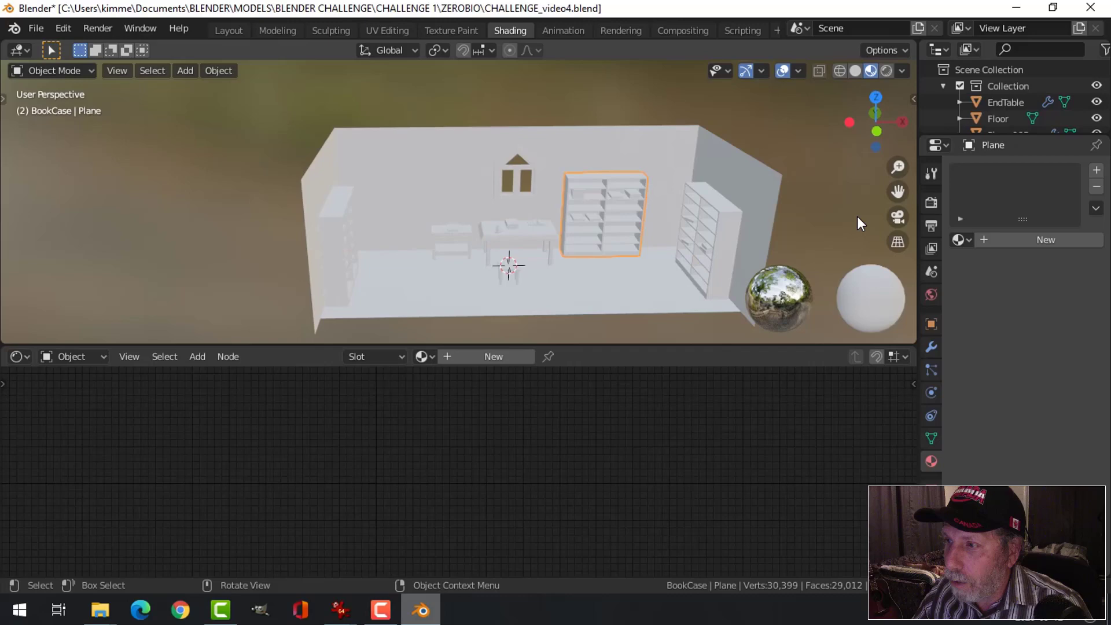
click(643, 159)
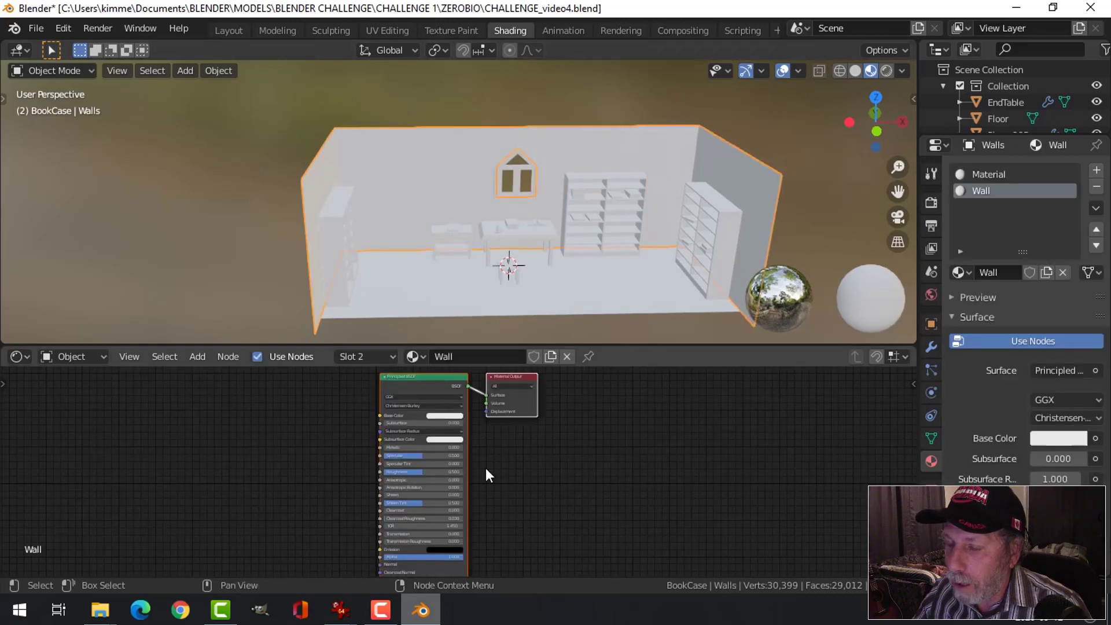
key(Home)
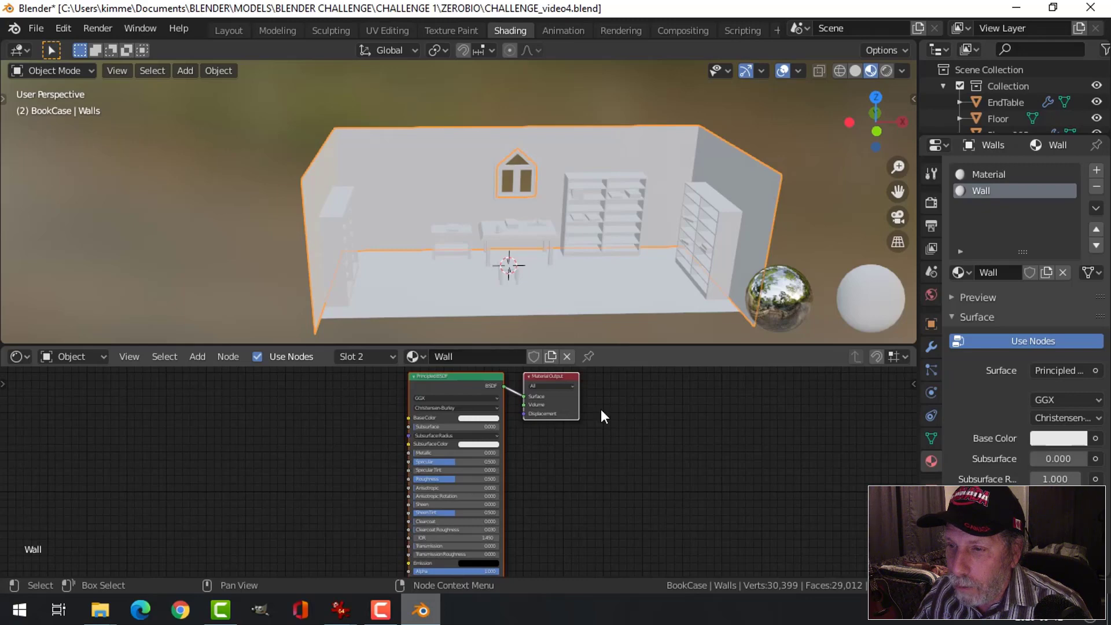
scroll(606, 405, up, 2)
scroll(613, 465, down, 2)
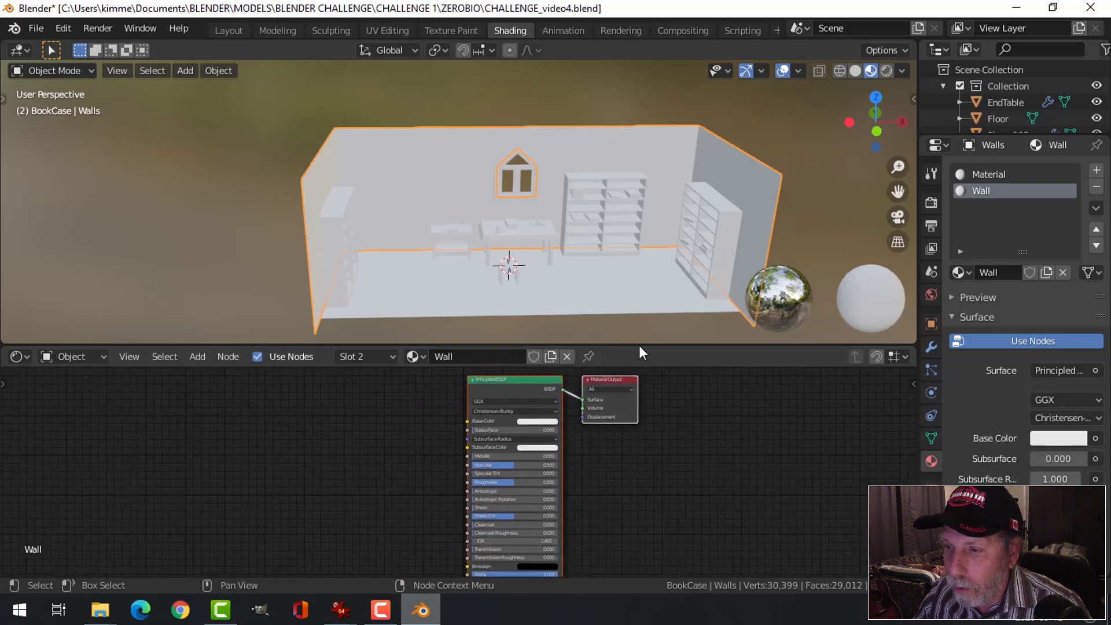
drag(639, 347, 646, 272)
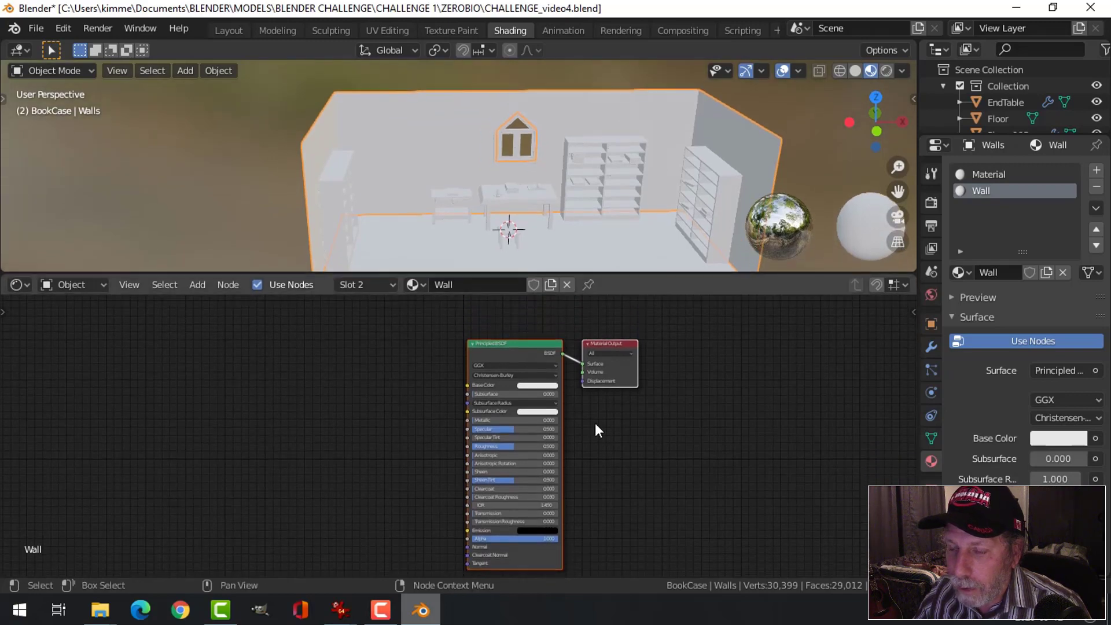
shift+scroll(608, 411, down, 2)
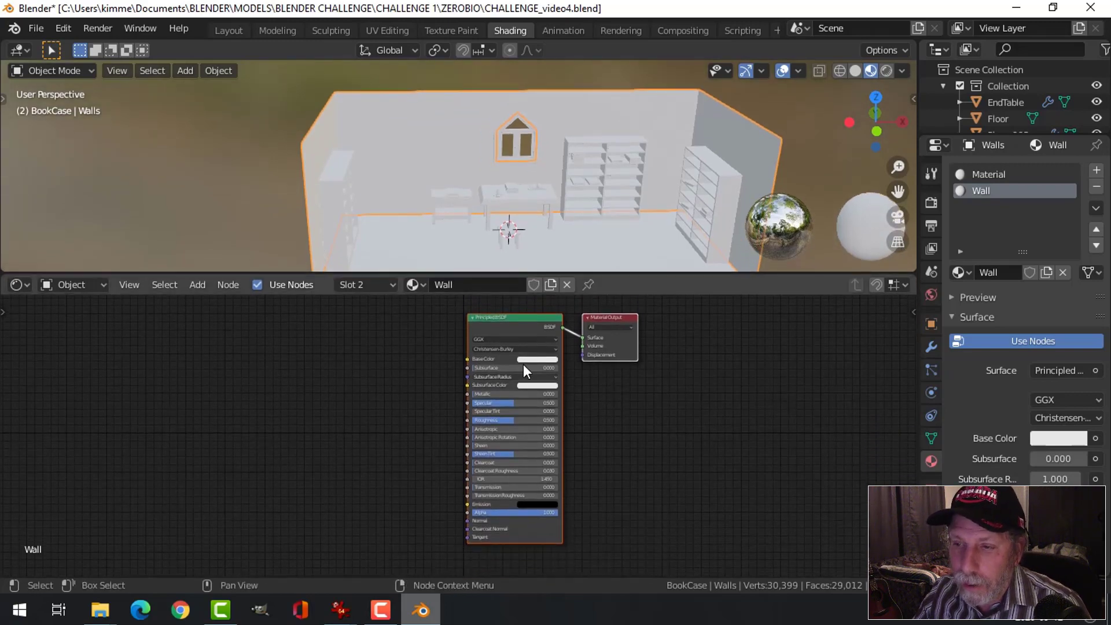
click(71, 282)
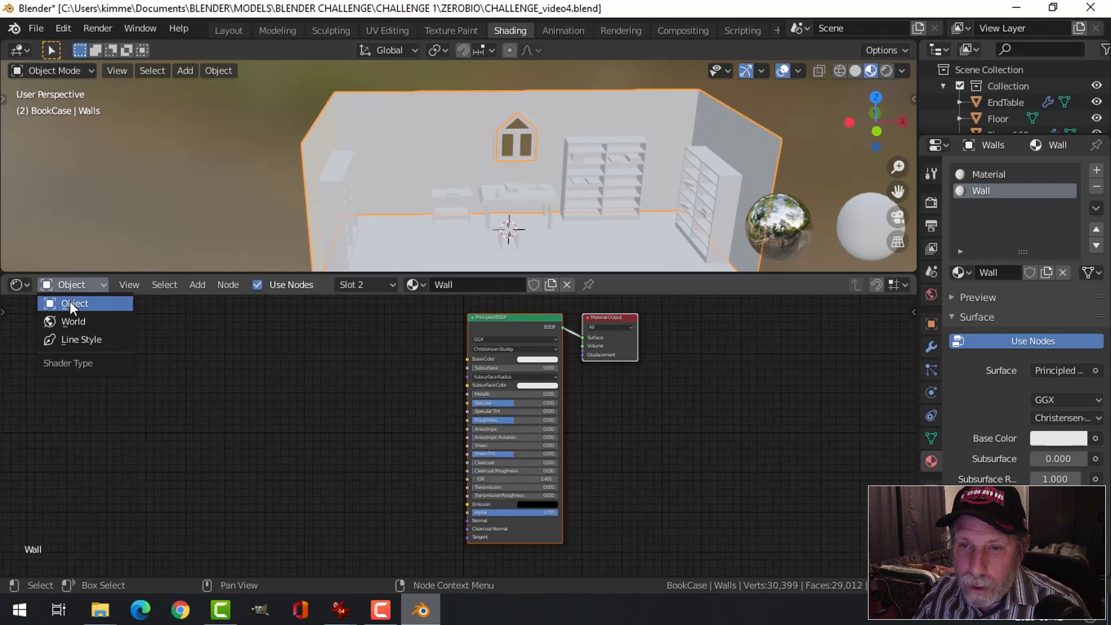
click(70, 301)
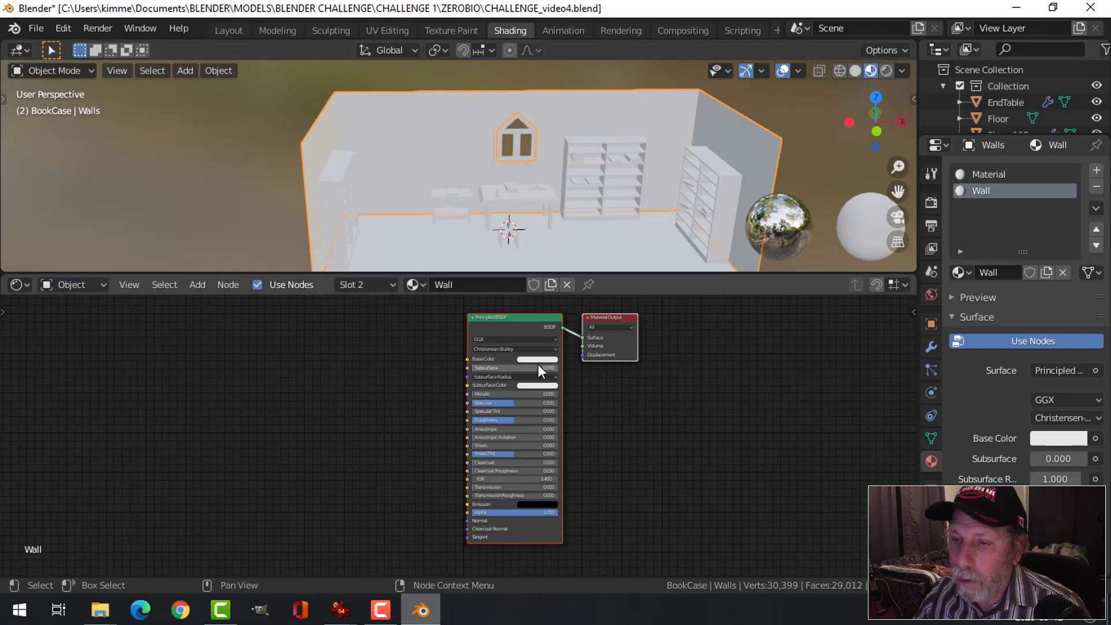
scroll(537, 363, up, 2)
middle_drag(629, 366, 639, 406)
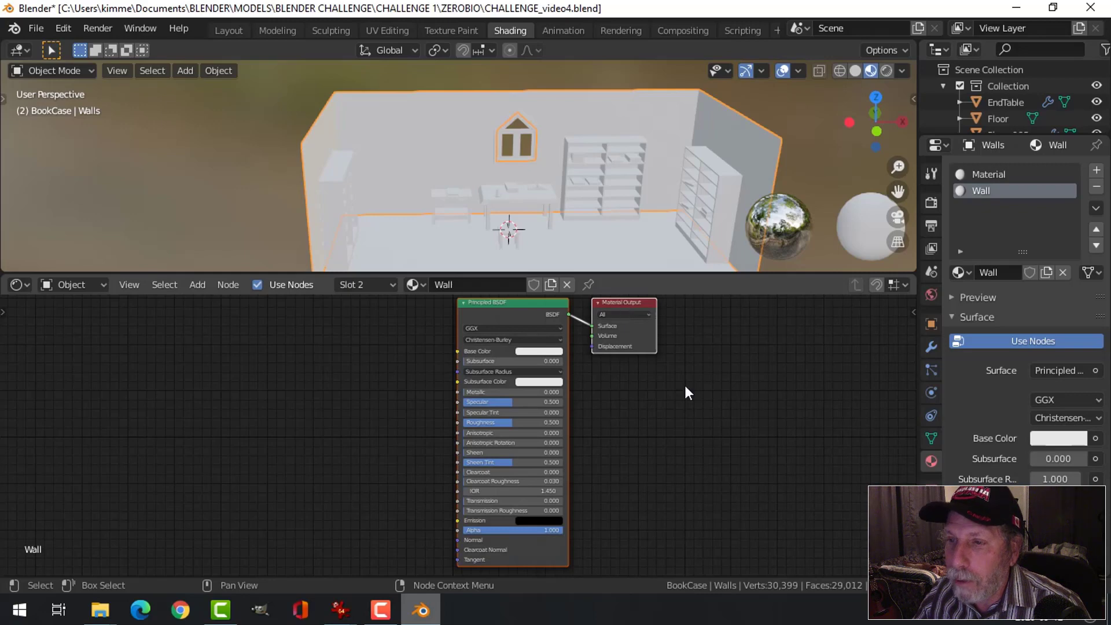
Step: Add an Image Texture node beside the Principled BSDF node in the Wall material
key(shift+a)
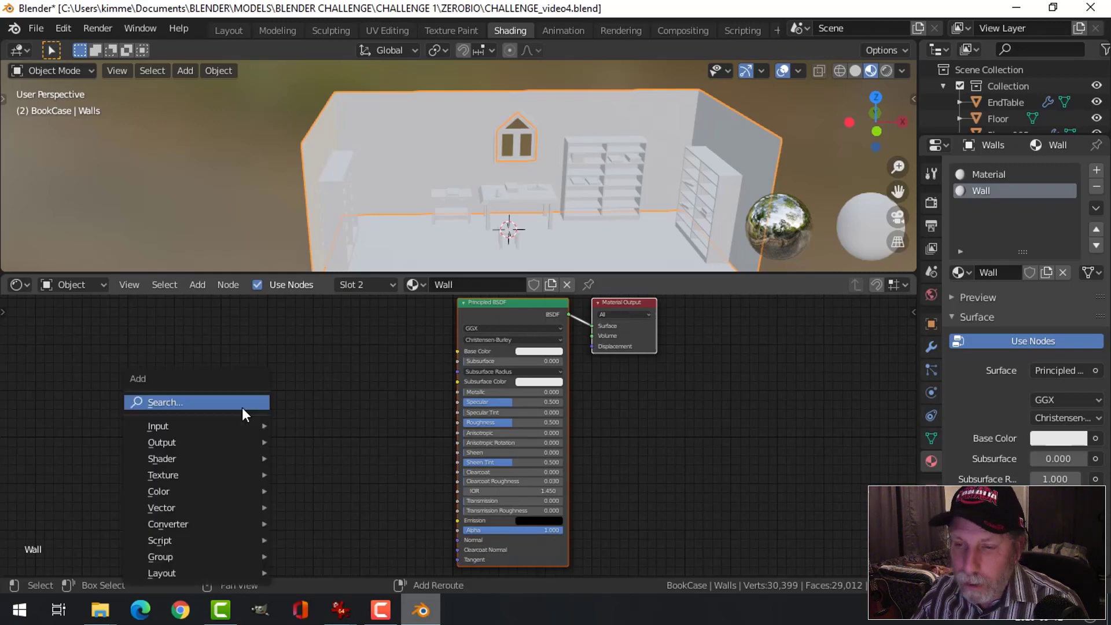
mouse_move(215, 473)
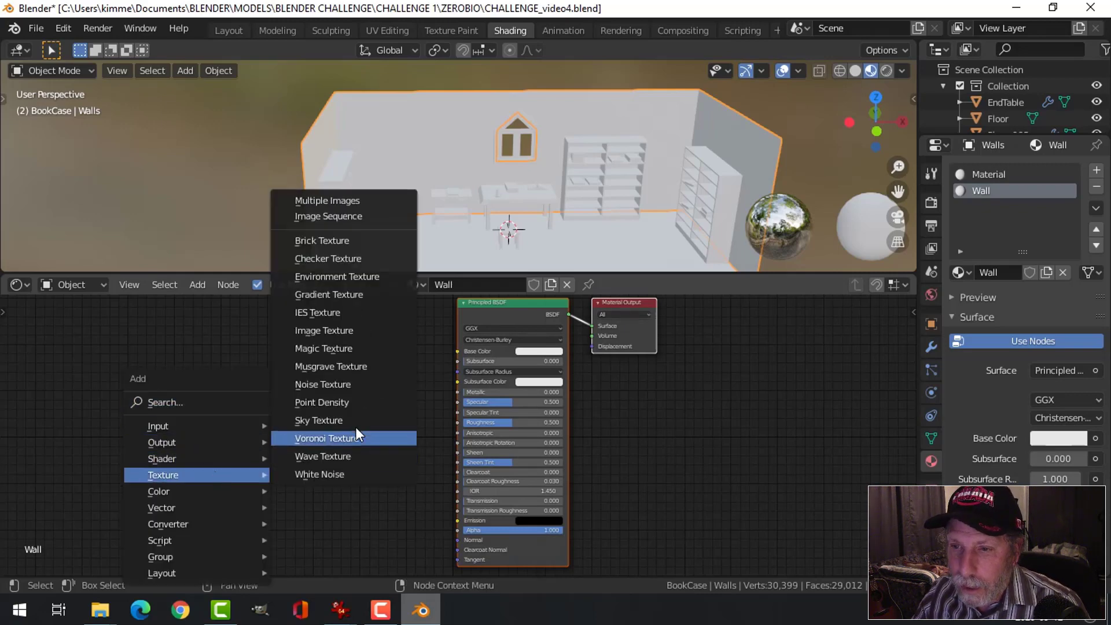
click(347, 330)
click(209, 358)
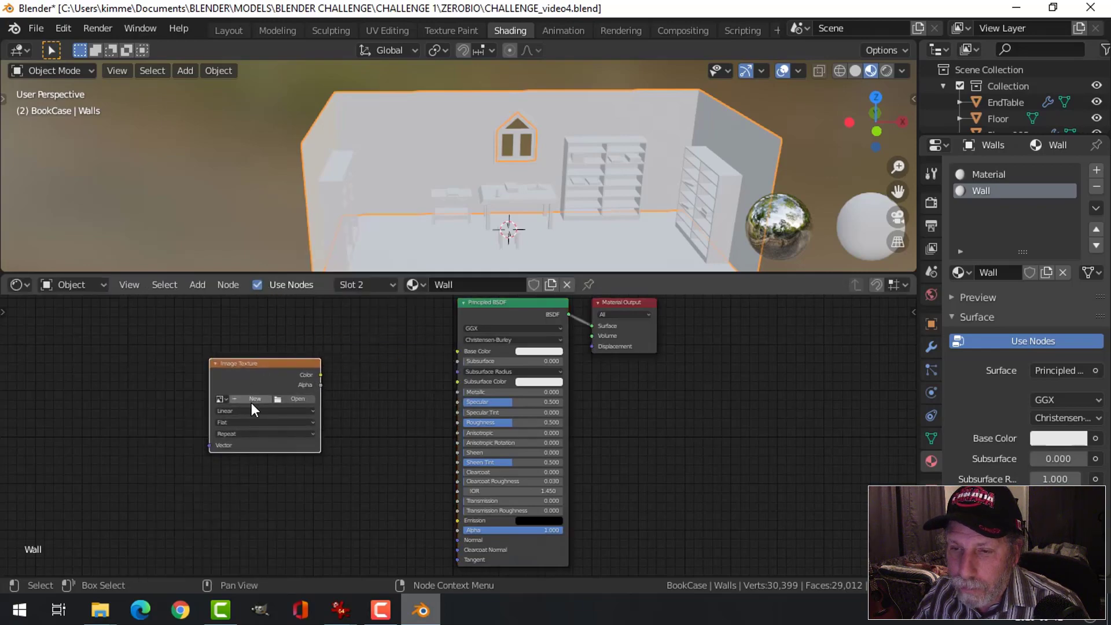
Step: Load ConcreteWall.jpg from the BLENDER CHALLENGE 1 textures folder into the Image Texture node and connect its Color output to Base Color
scroll(244, 390, up, 3)
middle_drag(227, 408, 389, 426)
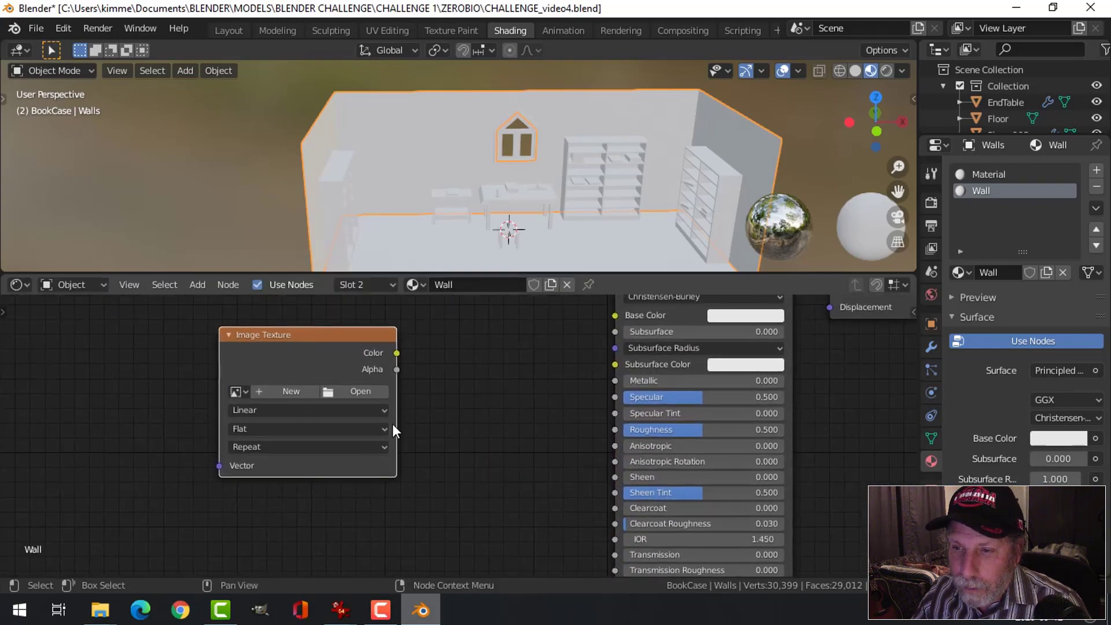
click(343, 387)
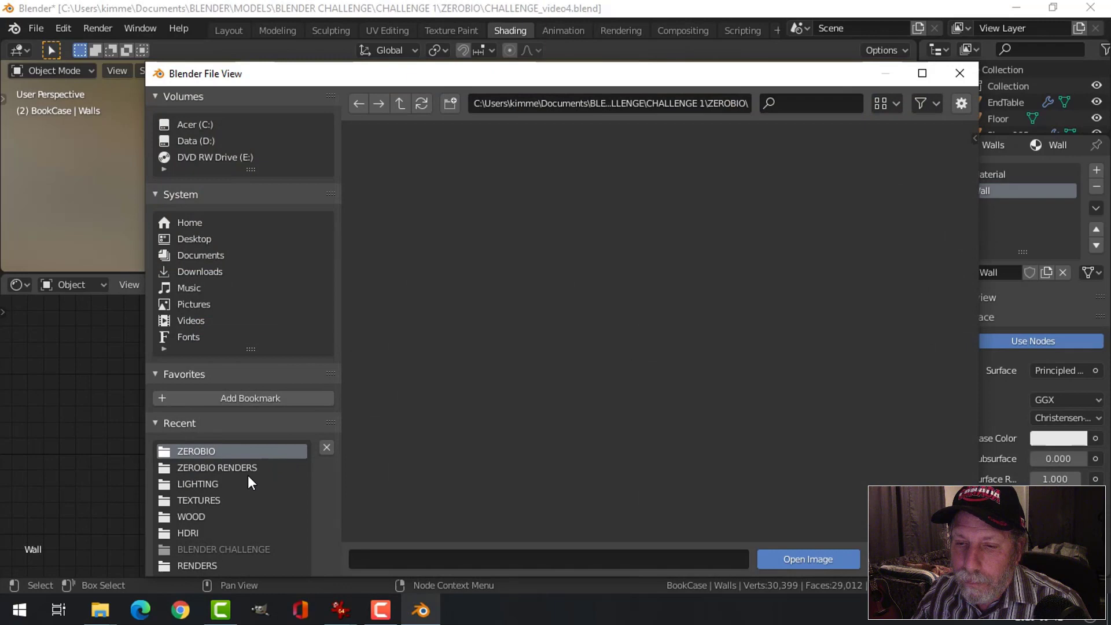
click(210, 500)
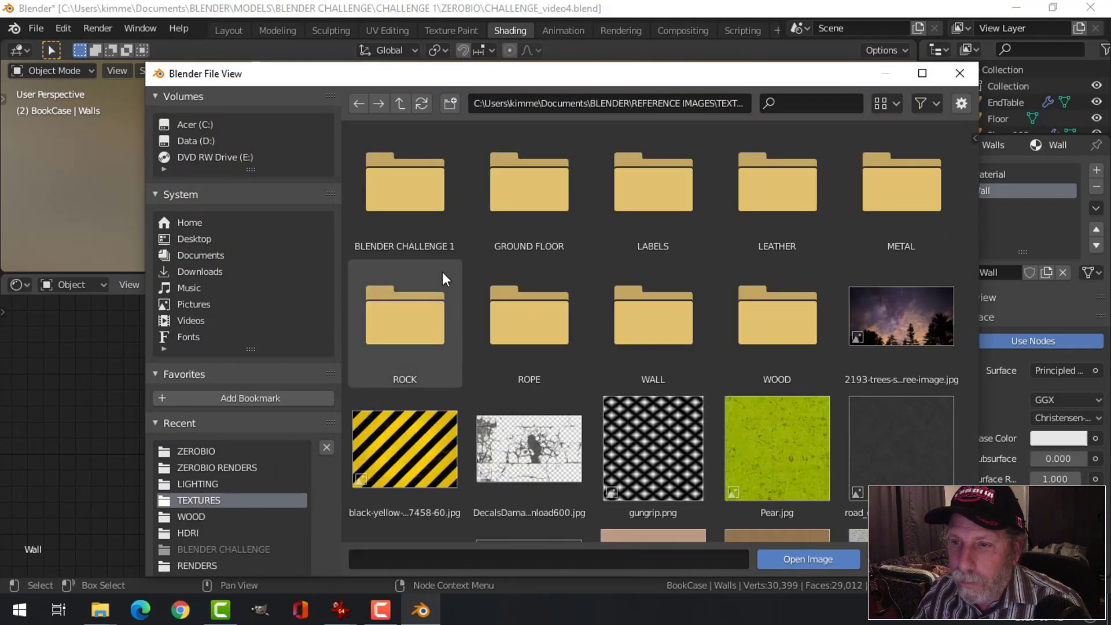
double_click(416, 202)
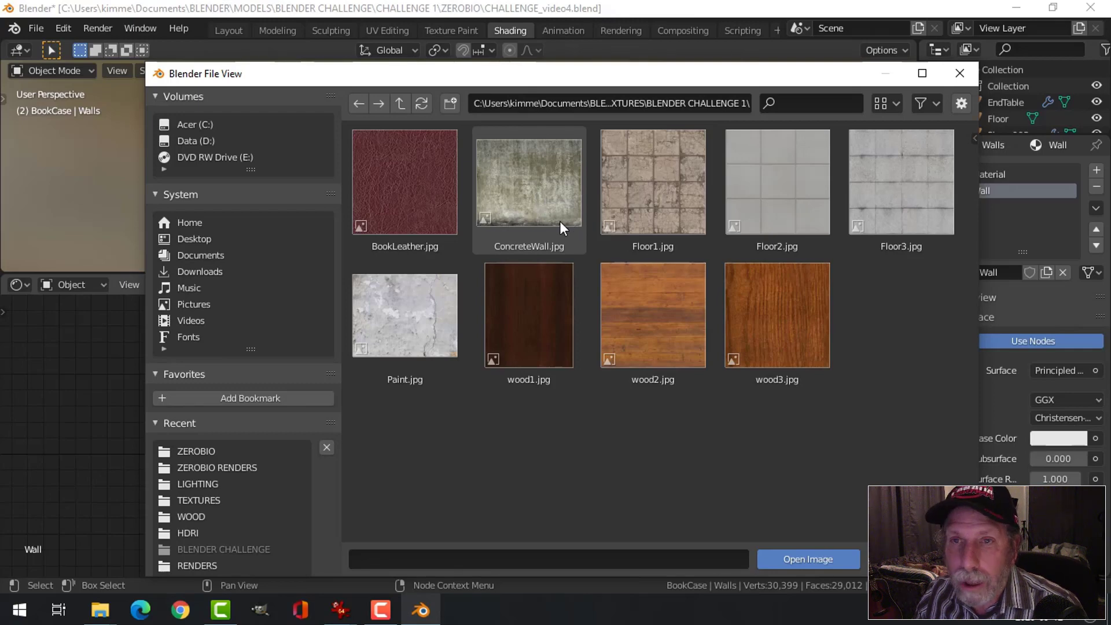
click(537, 186)
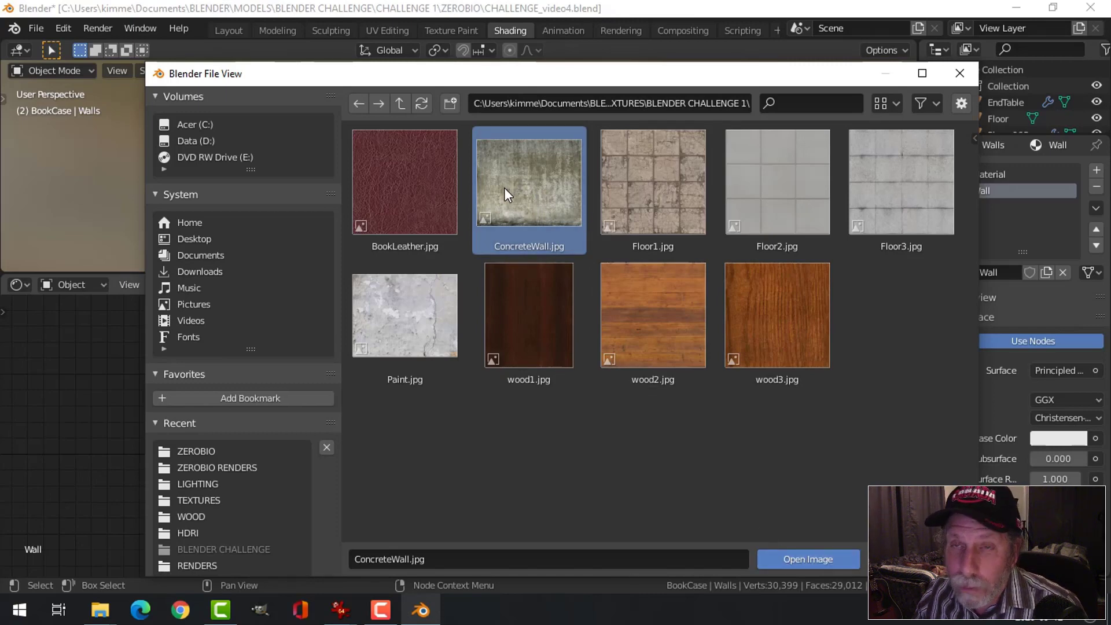
click(793, 558)
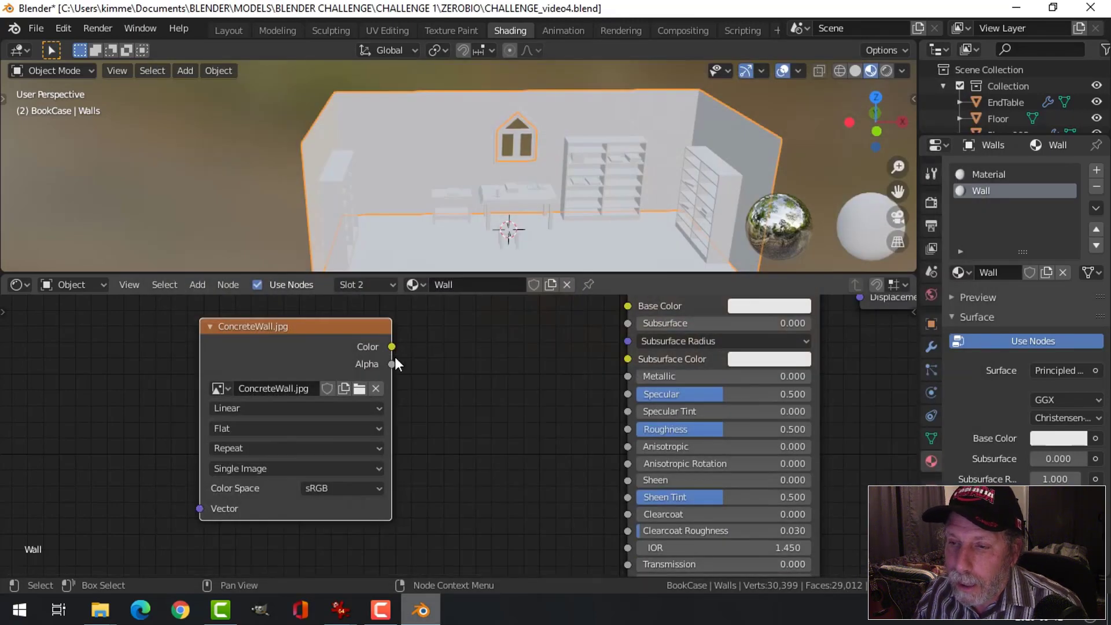
drag(392, 346, 627, 307)
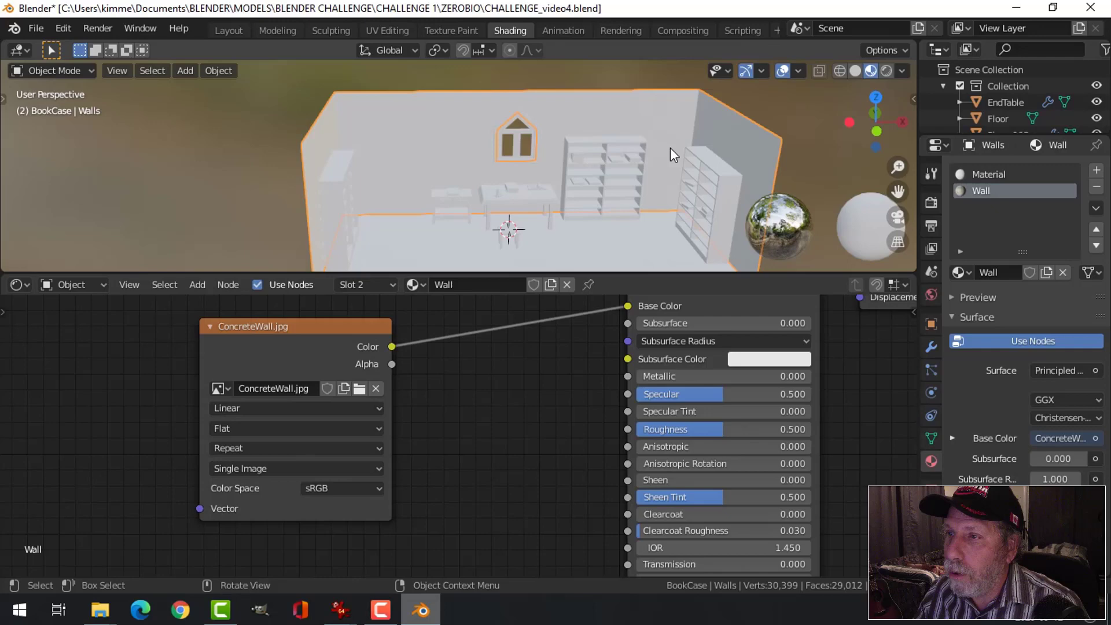
Step: Assign the Wall material to all faces of the walls in Edit Mode and return to Object Mode
key(Tab)
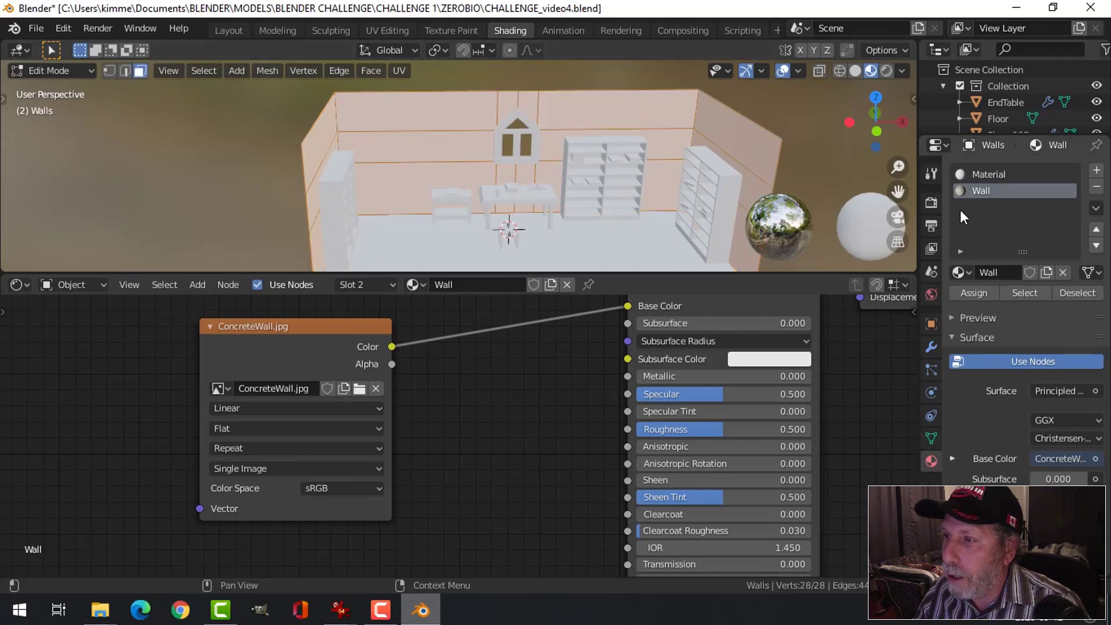
click(967, 294)
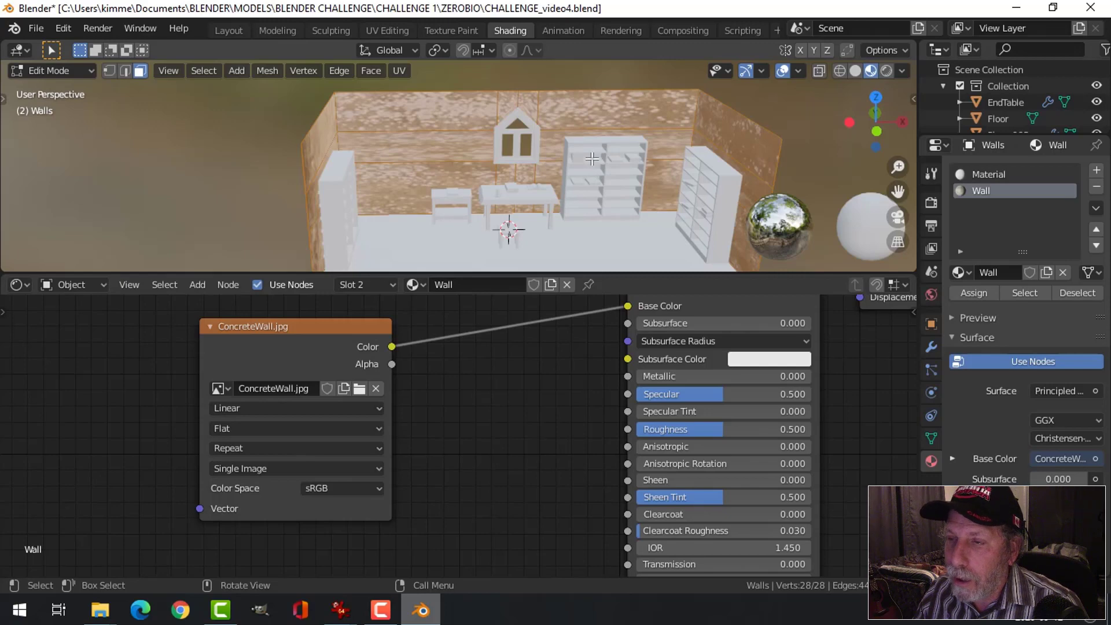
middle_drag(592, 159, 550, 174)
key(Tab)
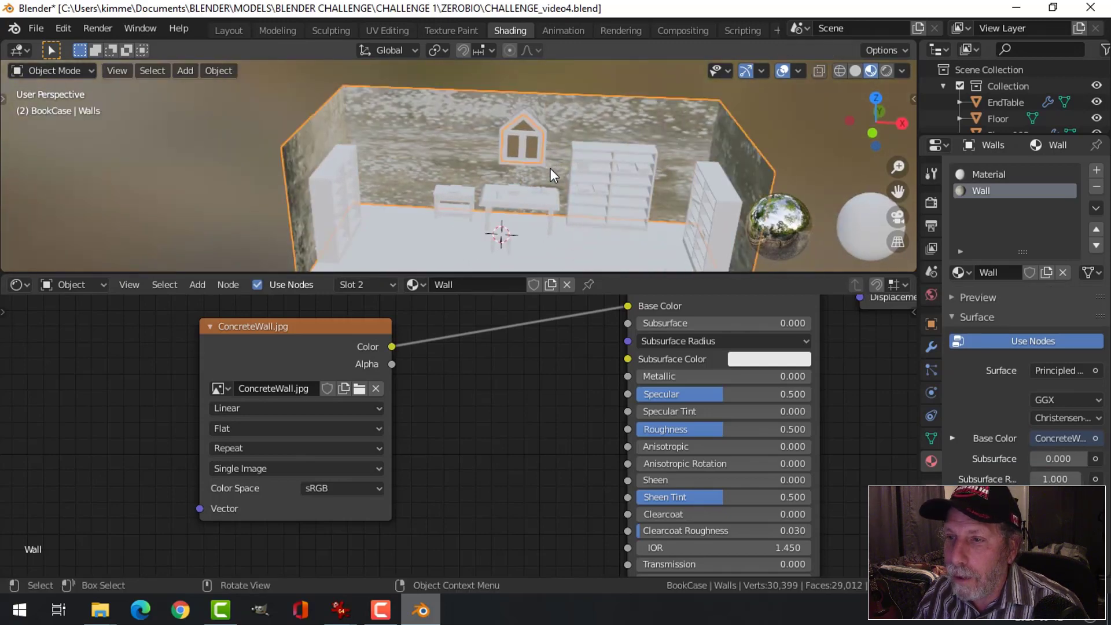
Step: Select all faces of the back wall around the window in Edit Mode and apply Unwrap to them
scroll(550, 168, up, 5)
middle_drag(460, 147, 481, 175)
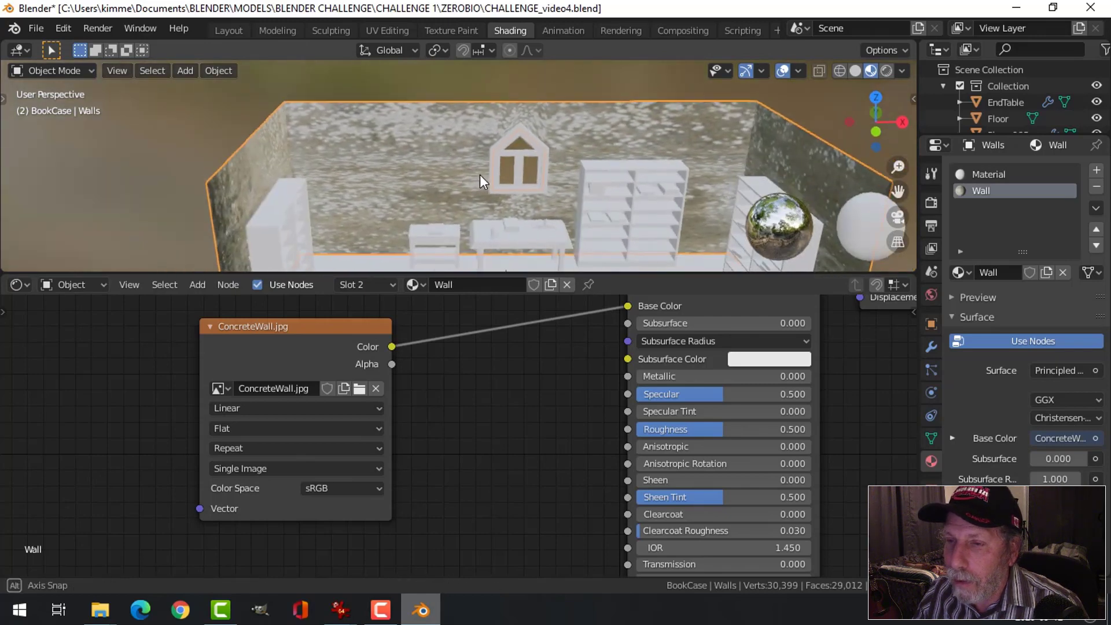
key(Tab)
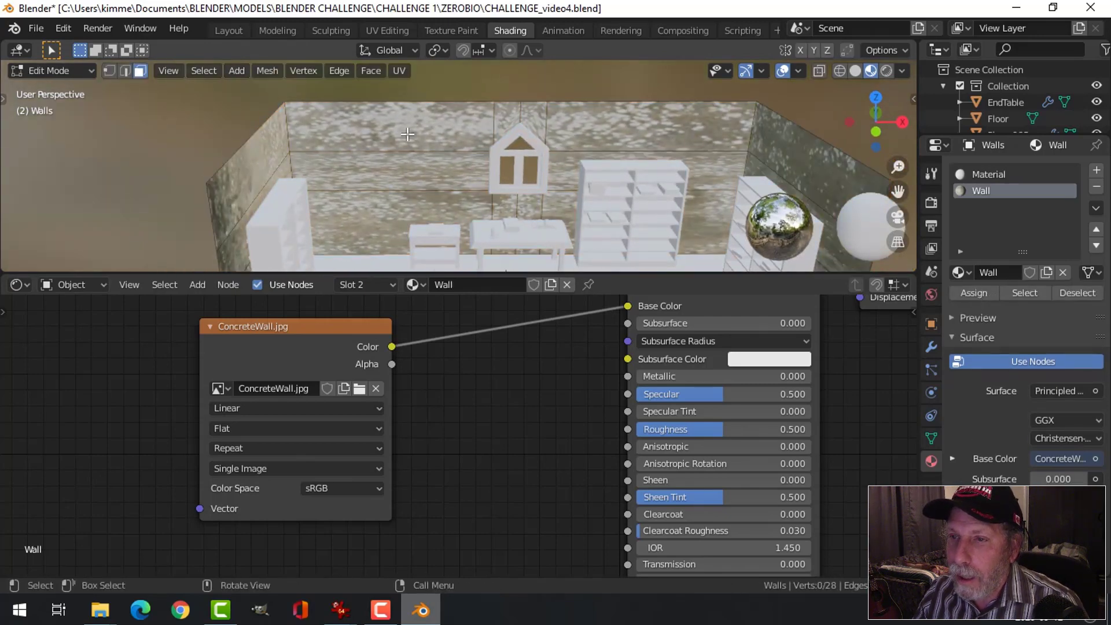
click(405, 157)
shift+click(393, 172)
shift+click(391, 209)
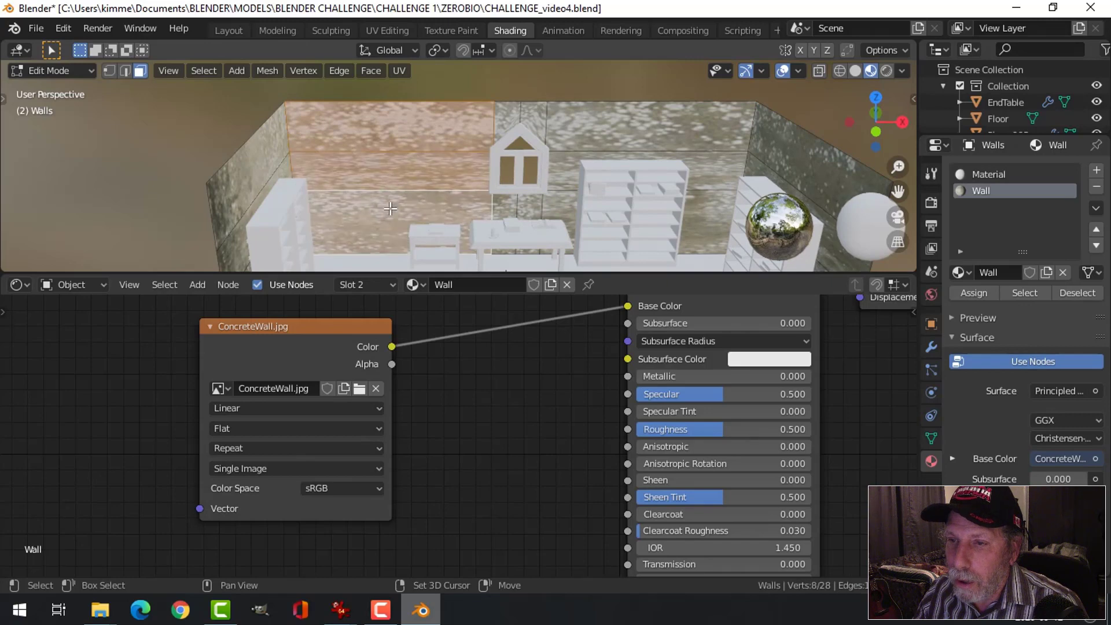
shift+click(511, 116)
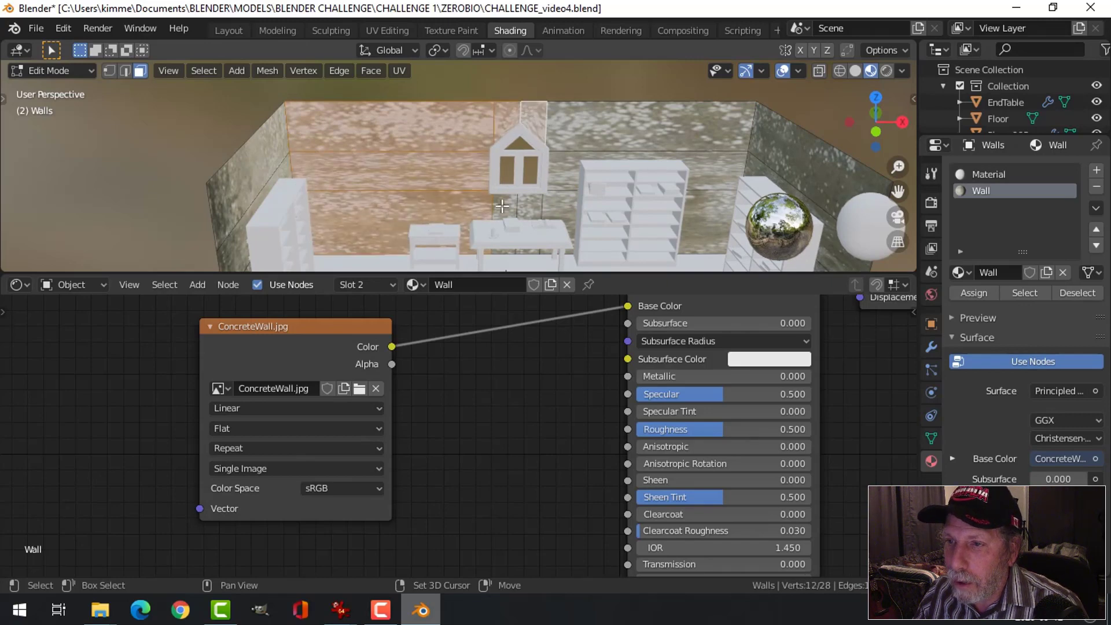
shift+click(574, 127)
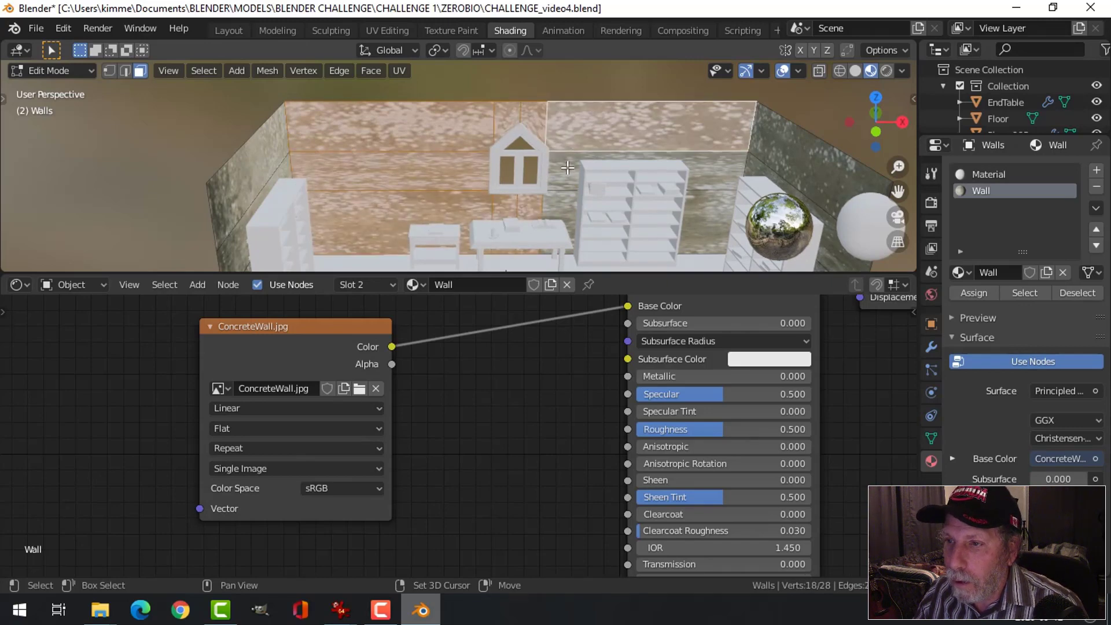
shift+click(555, 189)
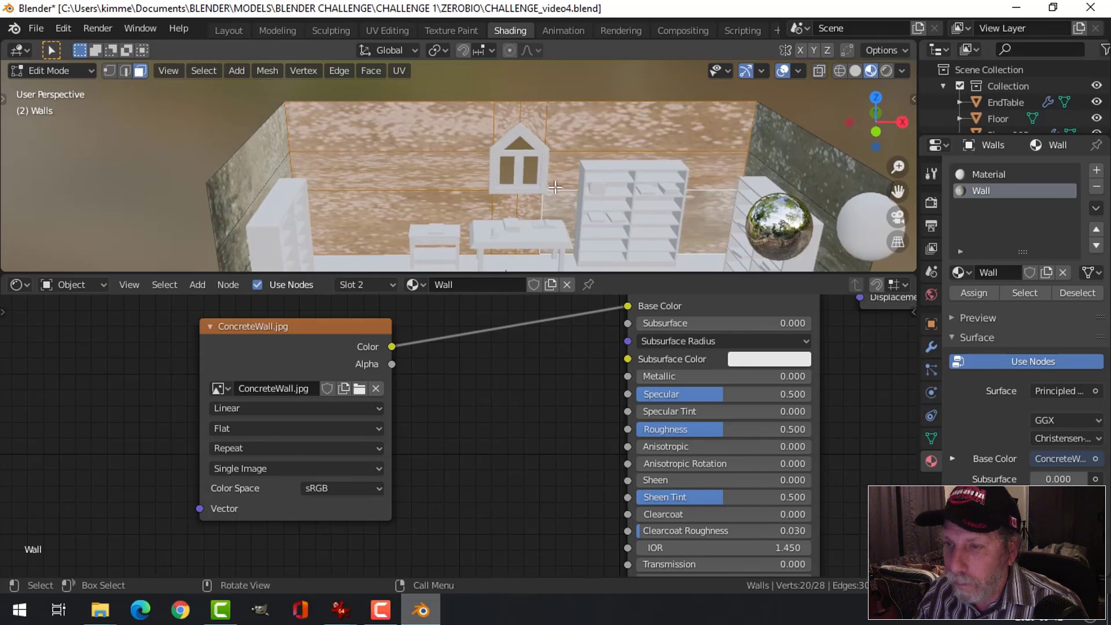
key(u)
click(527, 201)
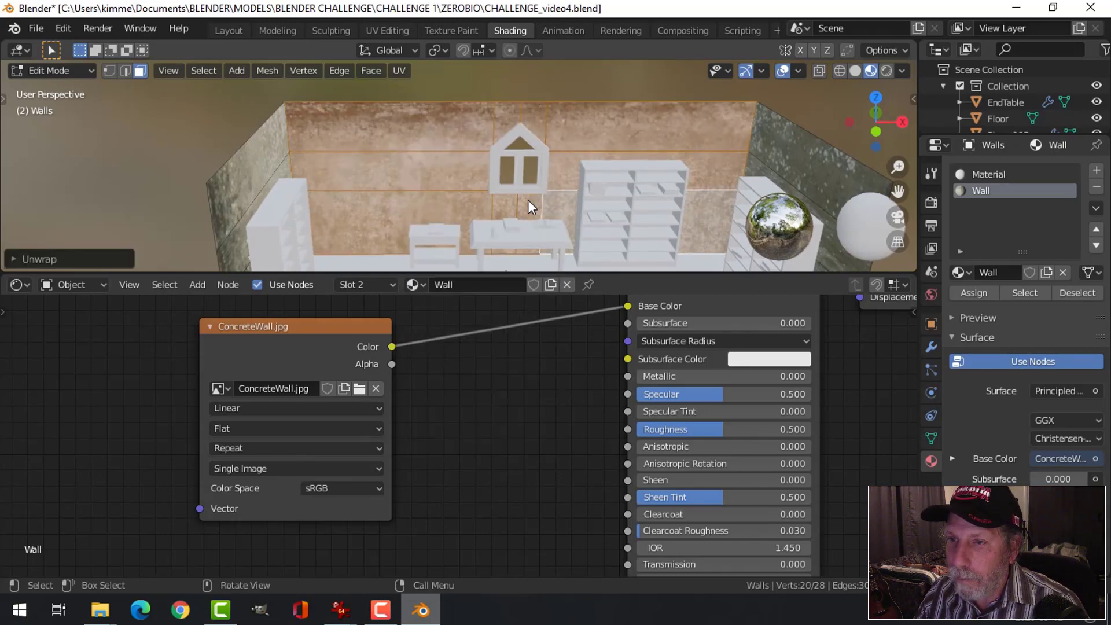
Step: Switch to the UV Editing workspace and rotate the back wall's UV layout by 180 degrees
scroll(452, 182, up, 2)
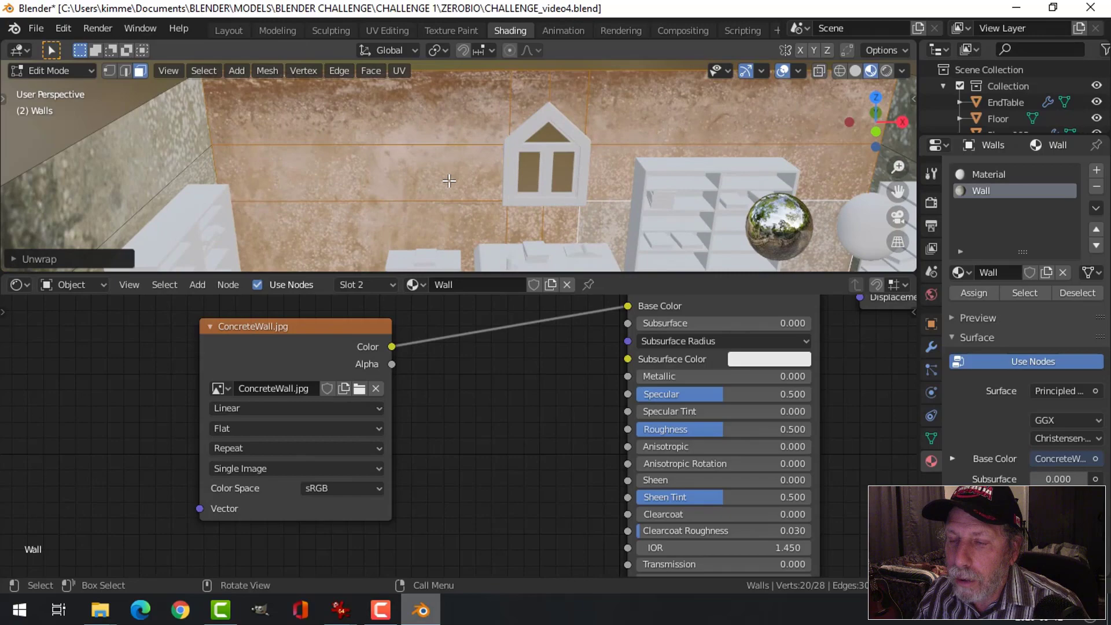
scroll(449, 180, down, 3)
scroll(433, 177, up, 2)
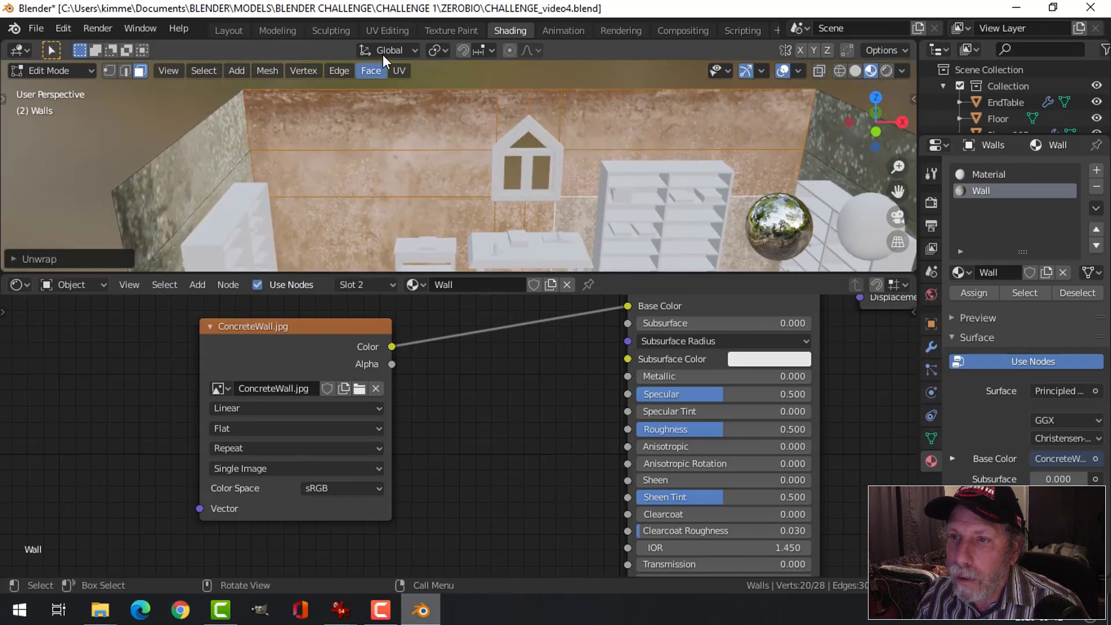
click(383, 32)
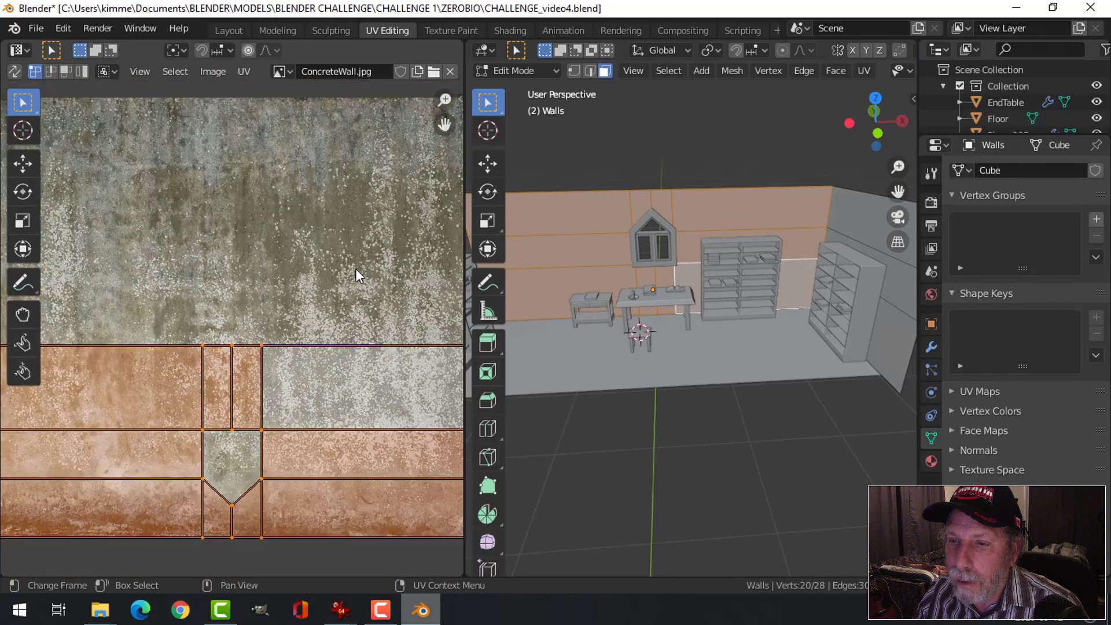
scroll(355, 268, down, 3)
middle_drag(331, 304, 370, 267)
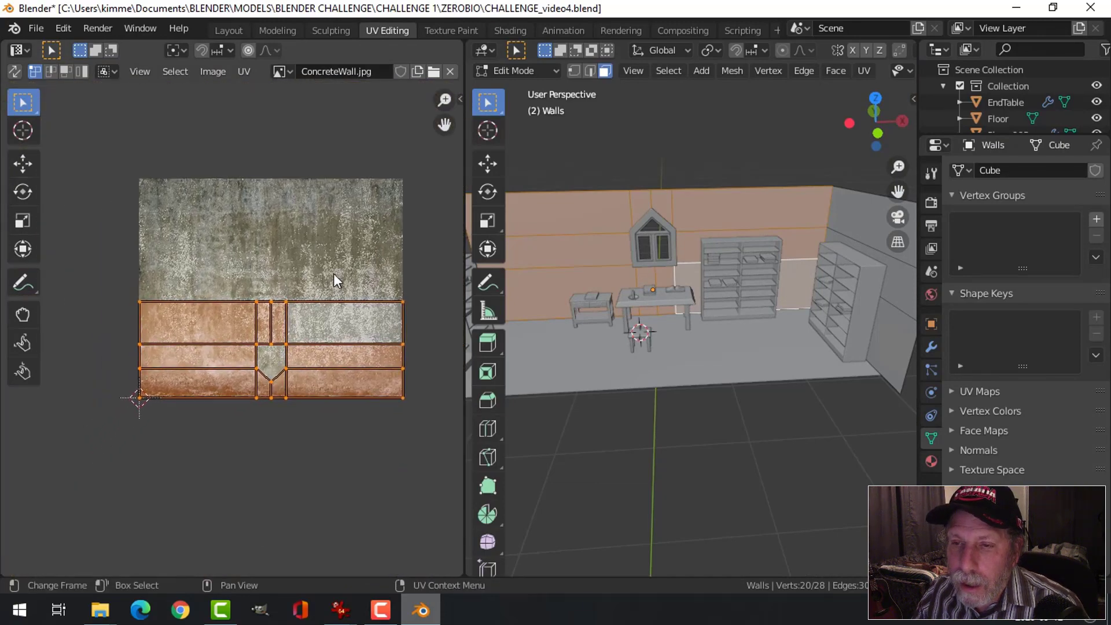
scroll(337, 281, up, 1)
middle_drag(324, 237, 298, 241)
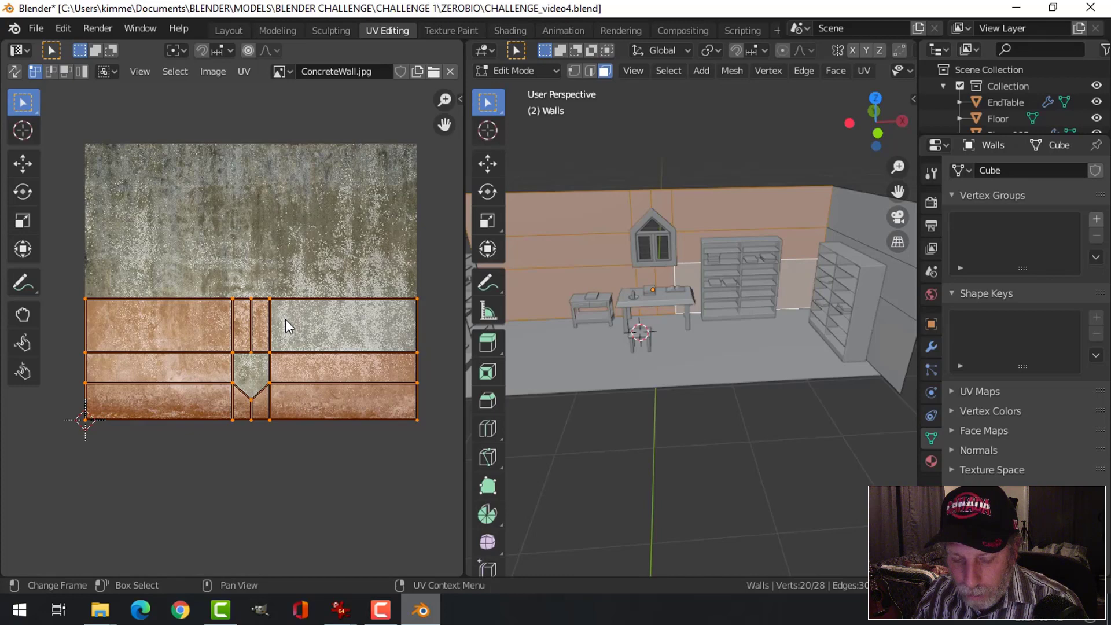
text(r18)
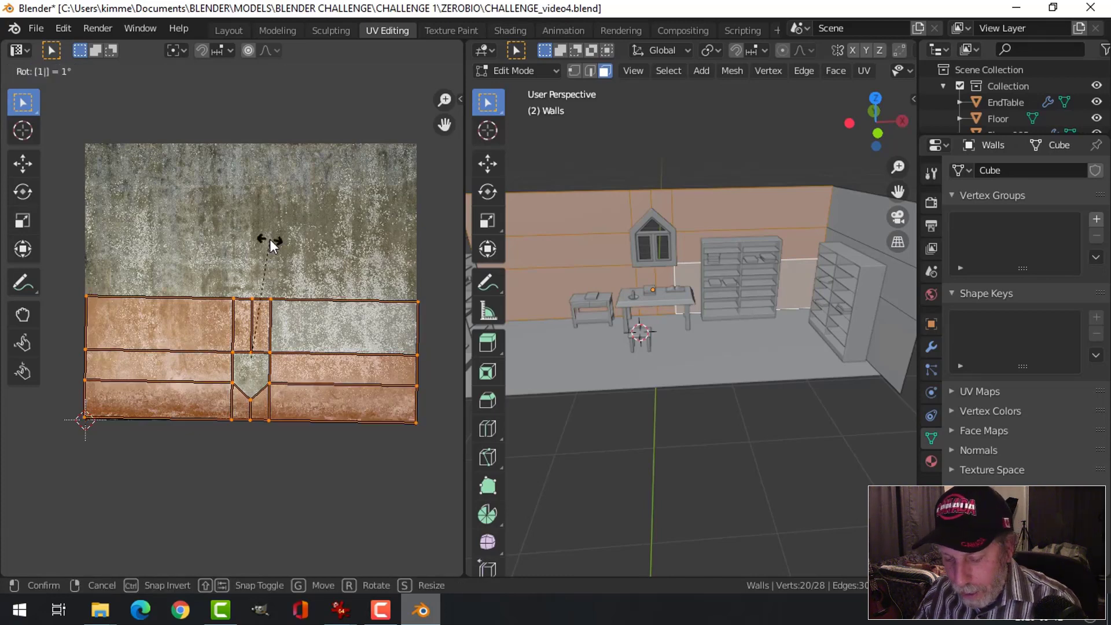
text(0)
key(Return)
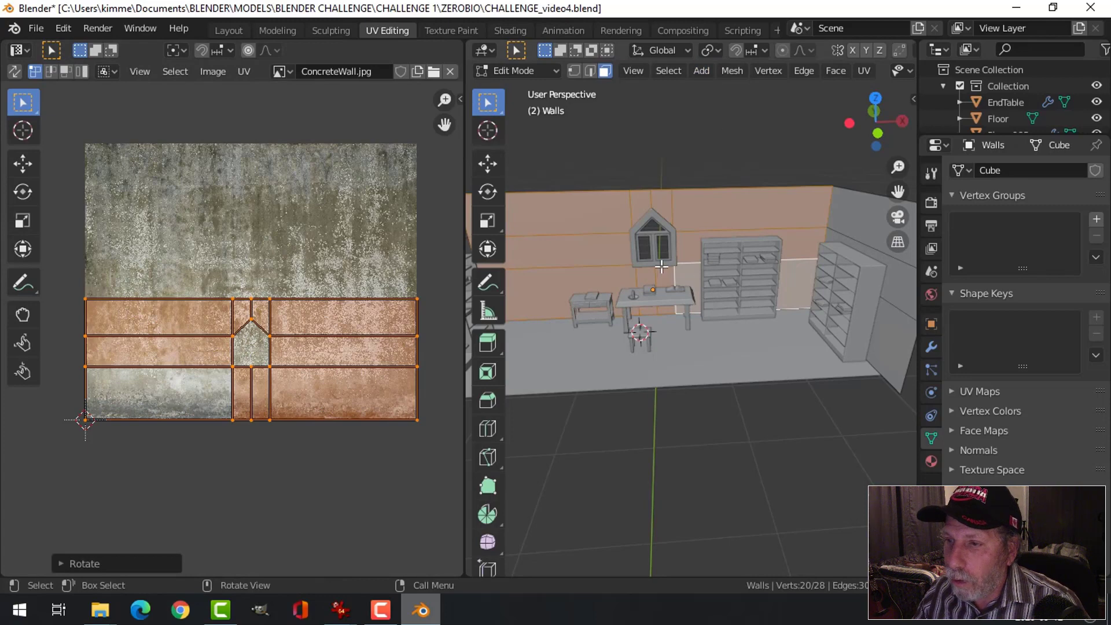
Step: Set the 3D viewport of the UV Editing workspace to Material Preview shading
scroll(705, 224, down, 1)
scroll(705, 224, down, 2)
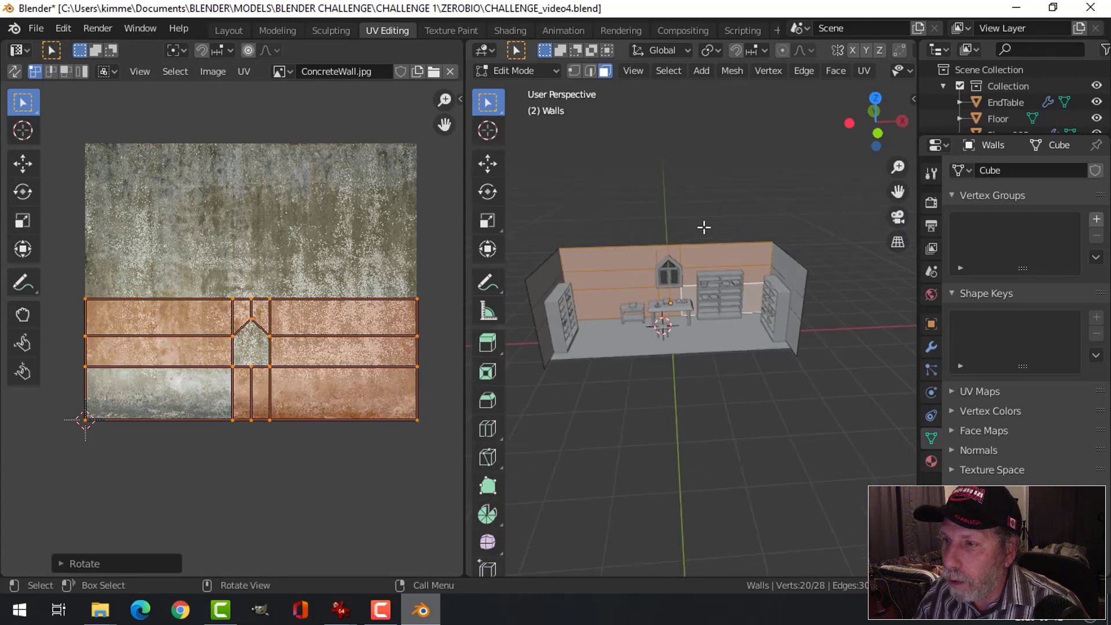
scroll(704, 227, up, 3)
scroll(761, 60, down, 2)
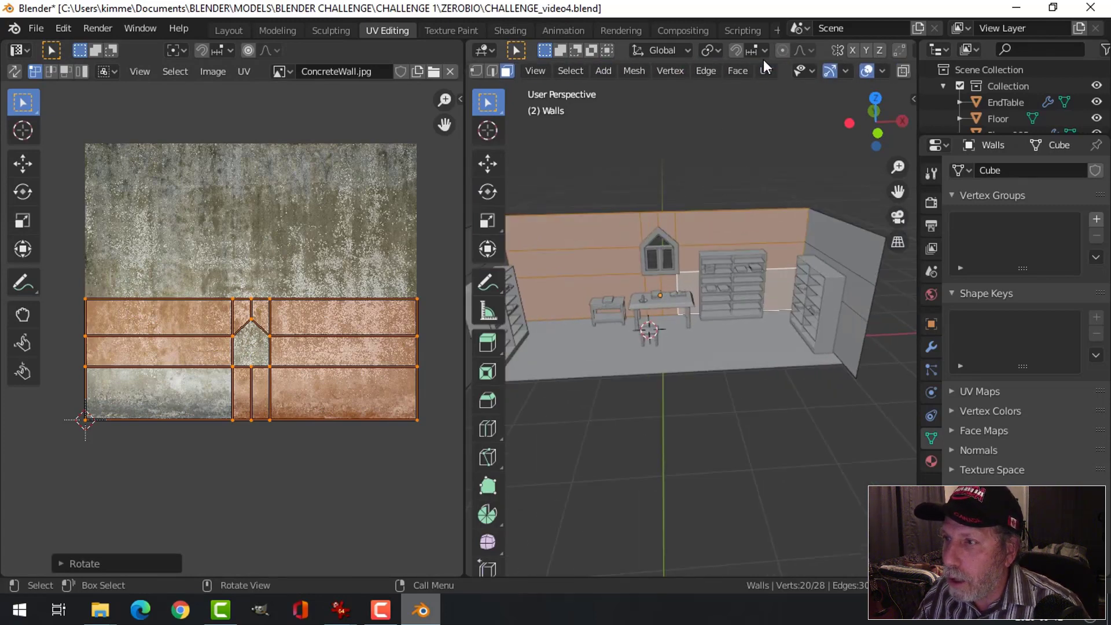
scroll(763, 58, down, 2)
scroll(812, 54, up, 2)
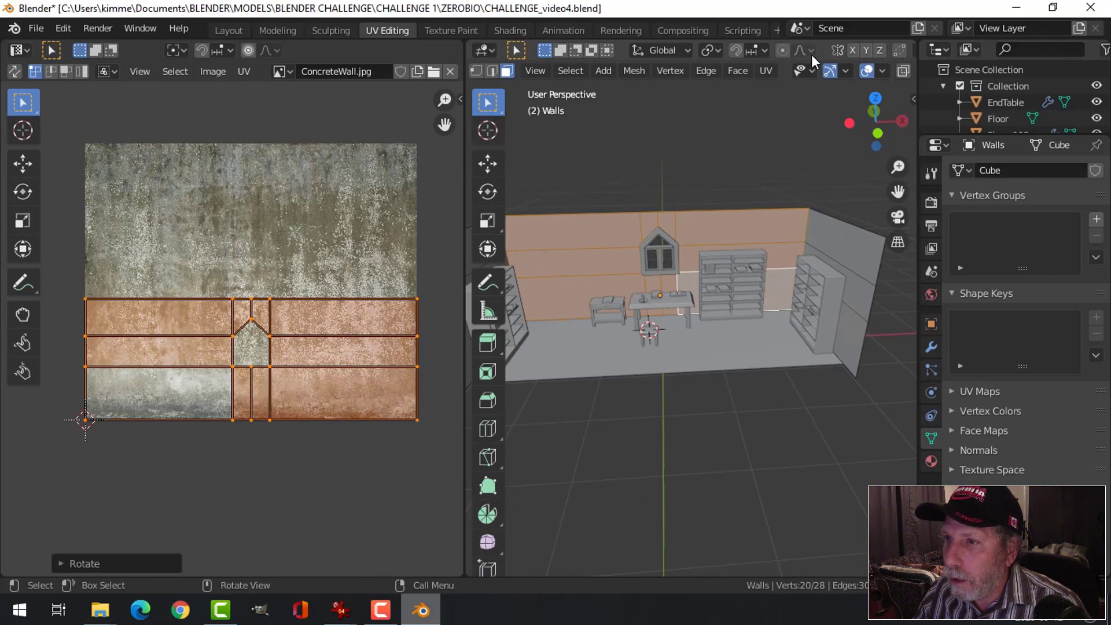
scroll(795, 68, down, 3)
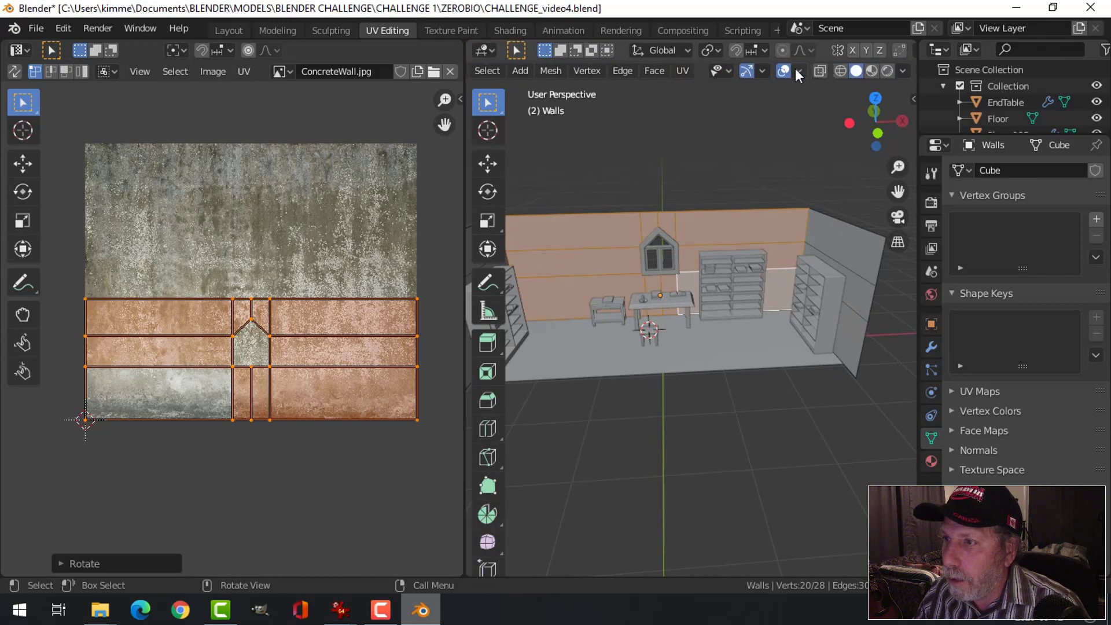
click(871, 70)
scroll(709, 255, up, 3)
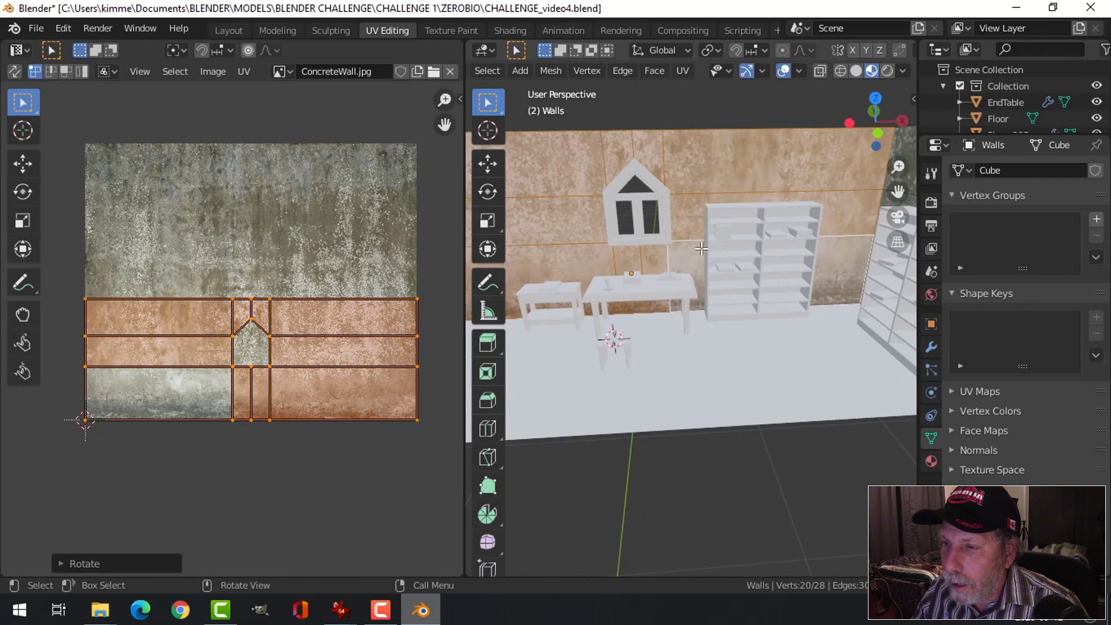
Step: Deselect the back wall faces and check the textured walls in Object Mode before returning to Edit Mode
key(alt+a)
shift+middle_drag(701, 249, 625, 230)
key(Tab)
scroll(724, 227, up, 1)
scroll(724, 227, down, 1)
scroll(722, 222, down, 3)
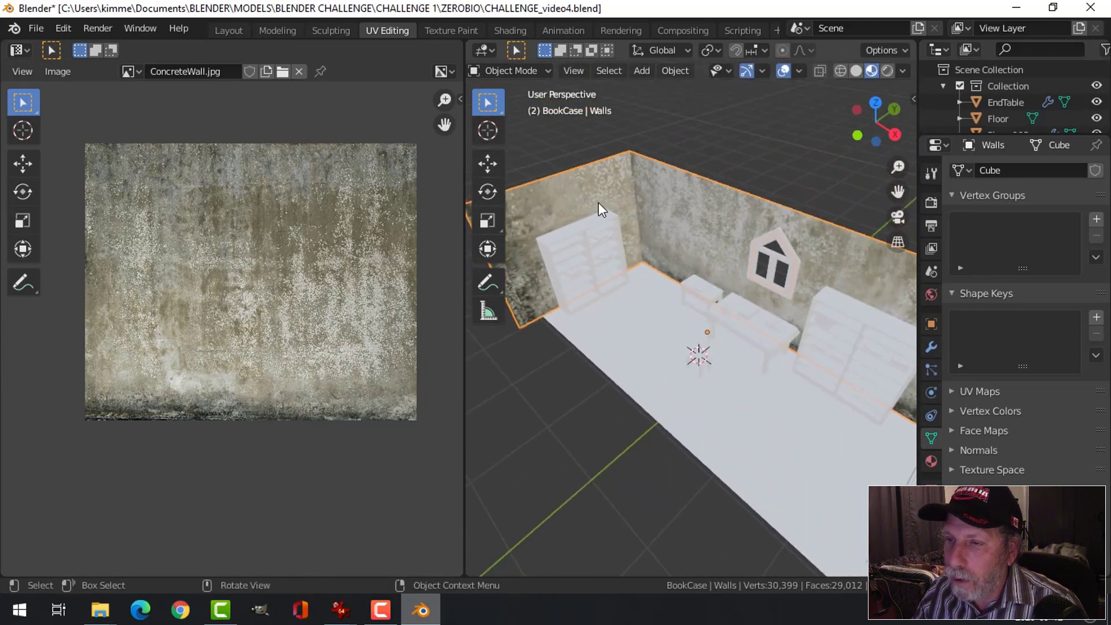
key(Tab)
click(573, 199)
shift+click(548, 259)
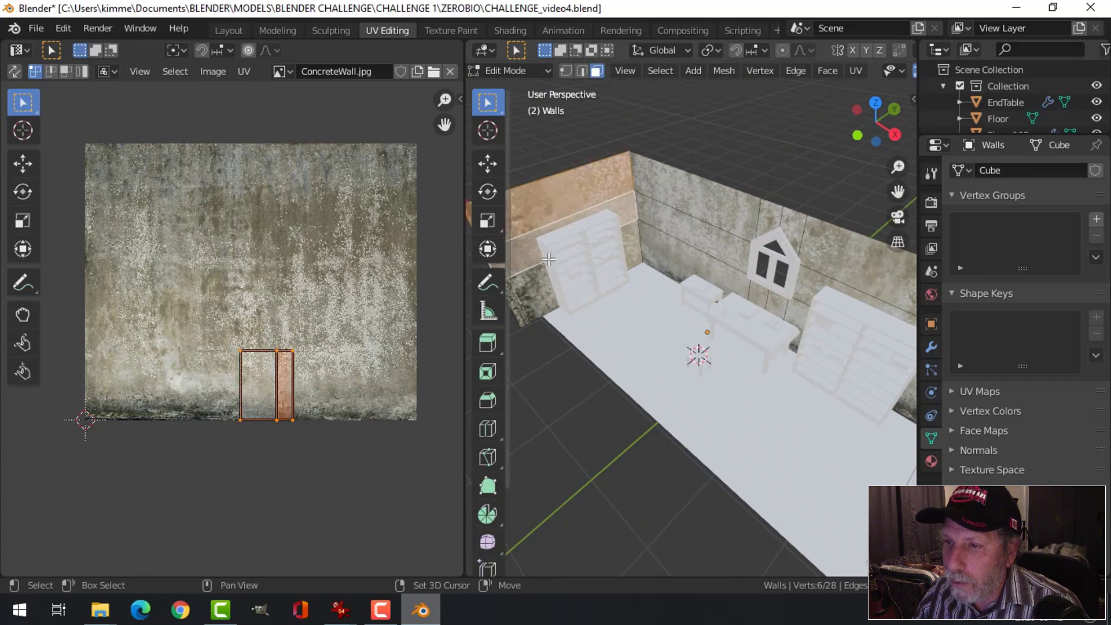
shift+click(542, 283)
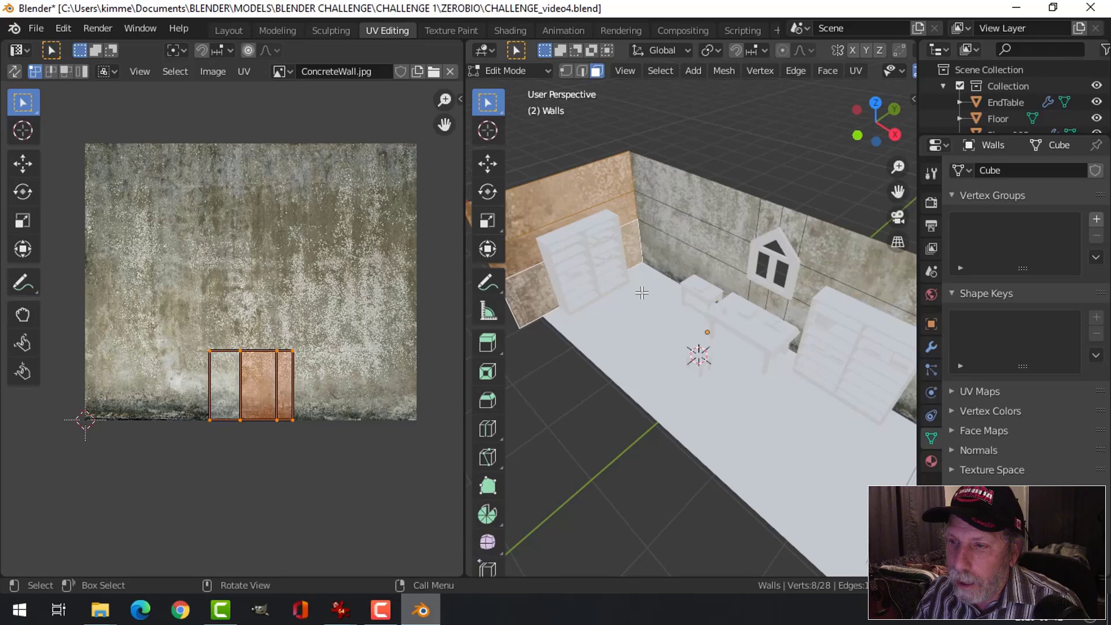
middle_drag(647, 250, 591, 257)
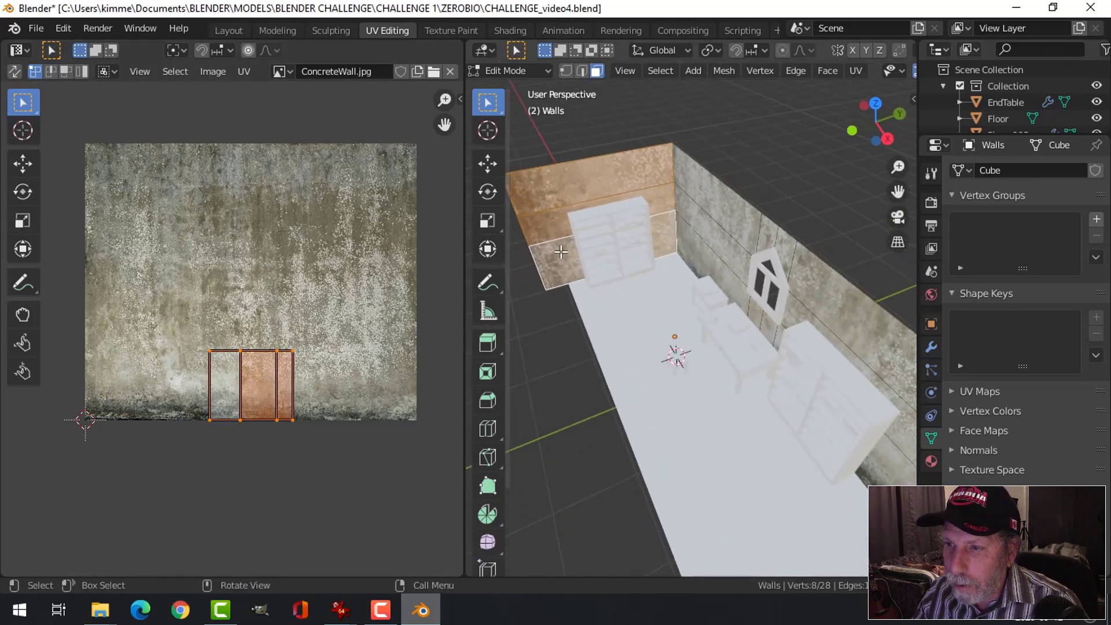
key(alt+a)
shift+middle_drag(578, 259, 627, 214)
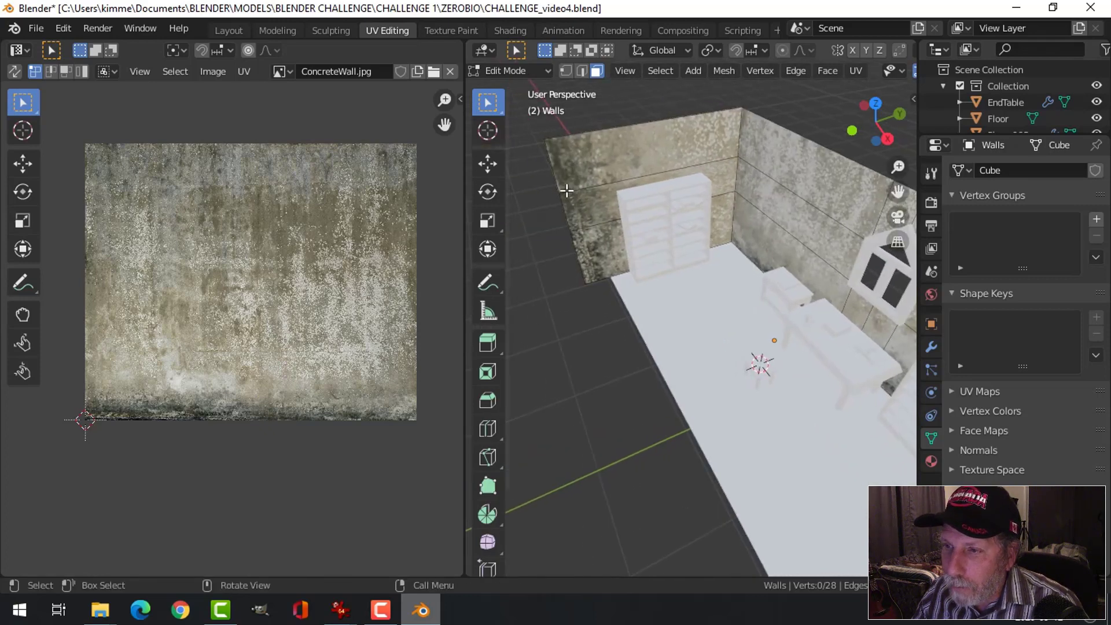
Step: Select the three faces of the left side wall and rotate their UV layout by -90 degrees
click(593, 165)
shift+click(596, 203)
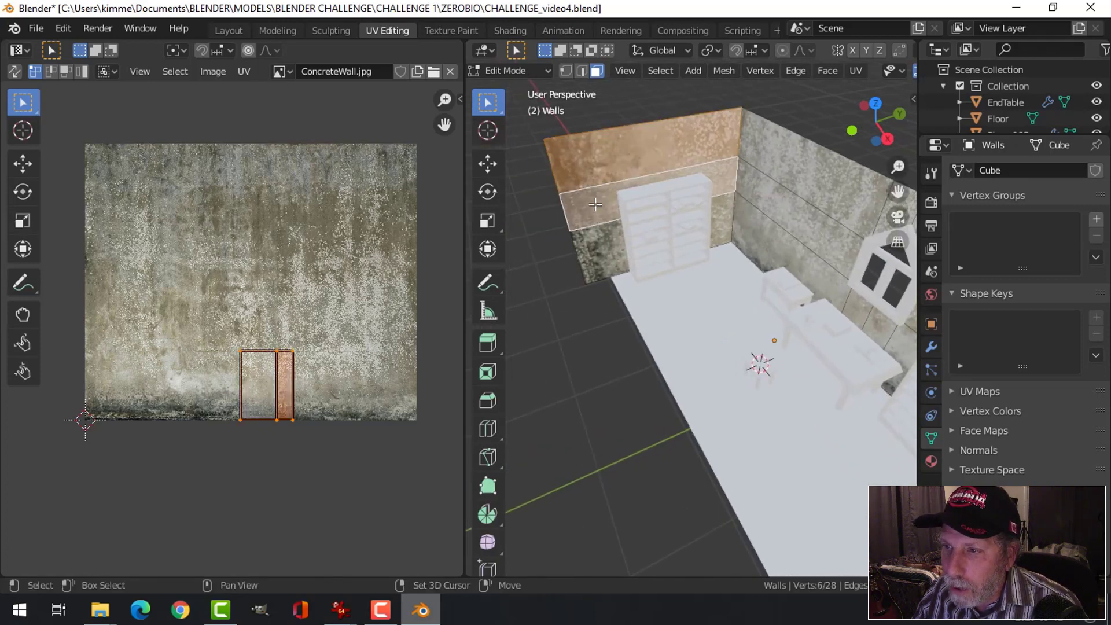
shift+click(598, 242)
text(r)
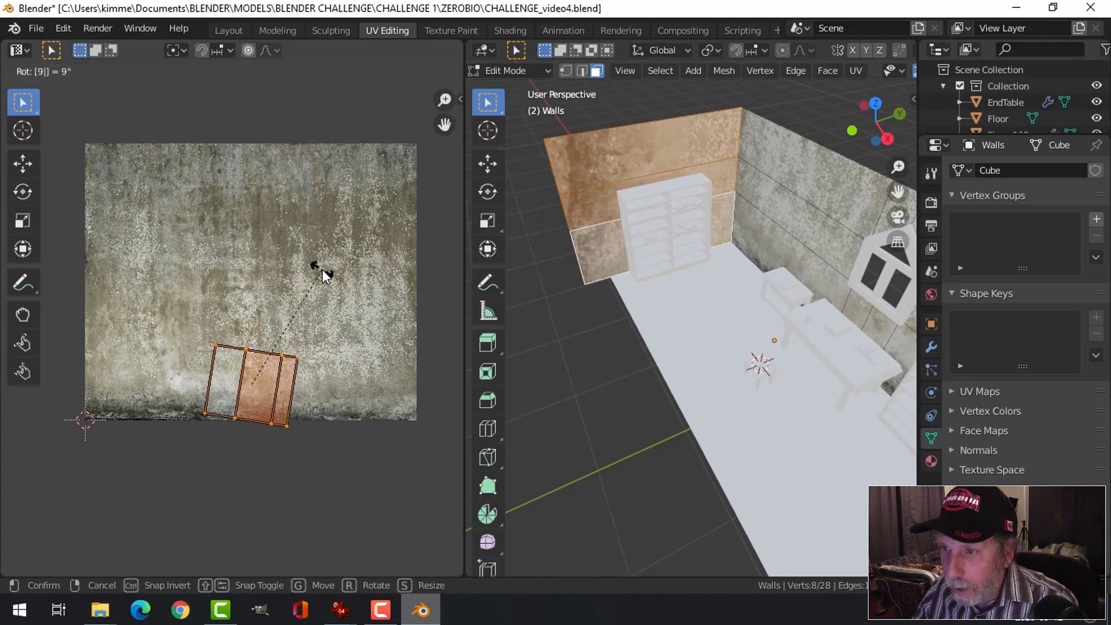
text(90)
key(minus)
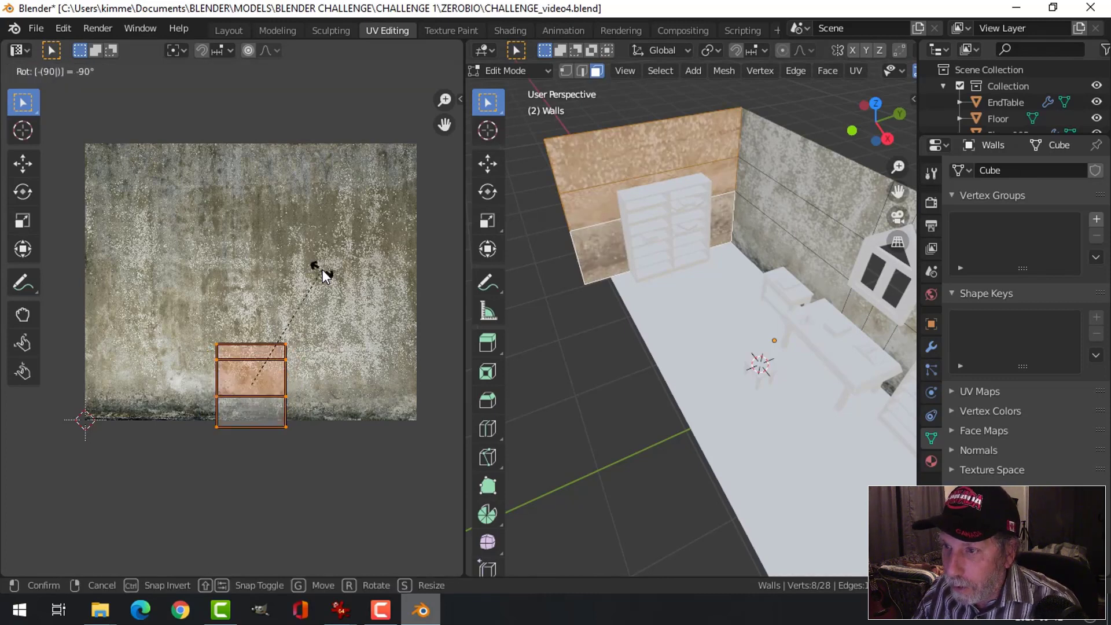
key(Return)
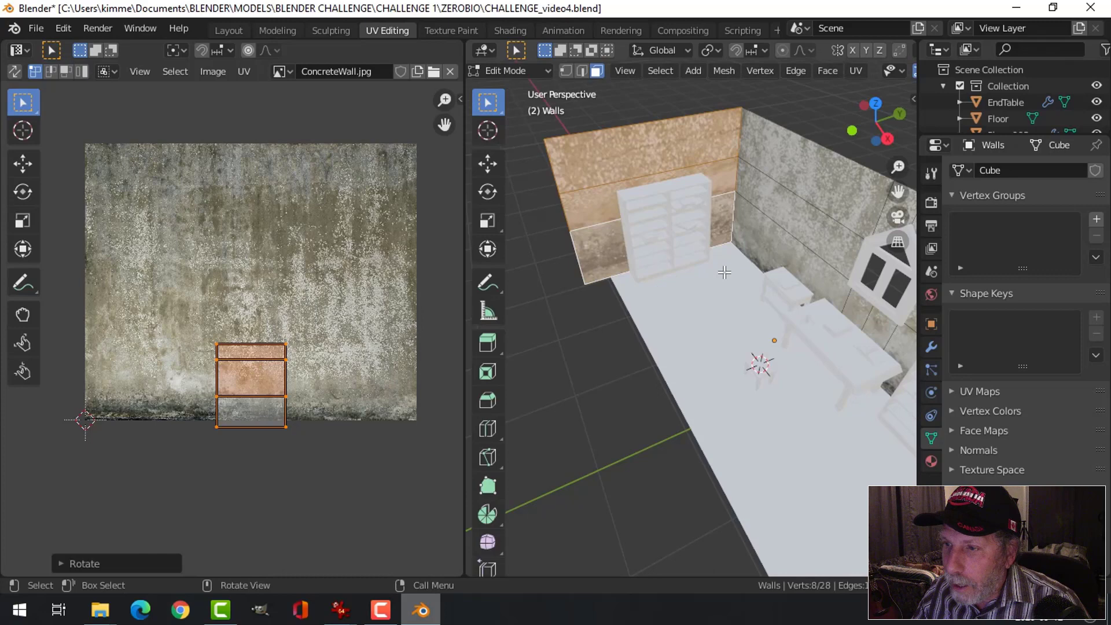
Step: Move the left side wall's UV layout up until its lower edge sits just inside the bottom of the concrete image
middle_drag(724, 272, 634, 264)
scroll(695, 269, up, 2)
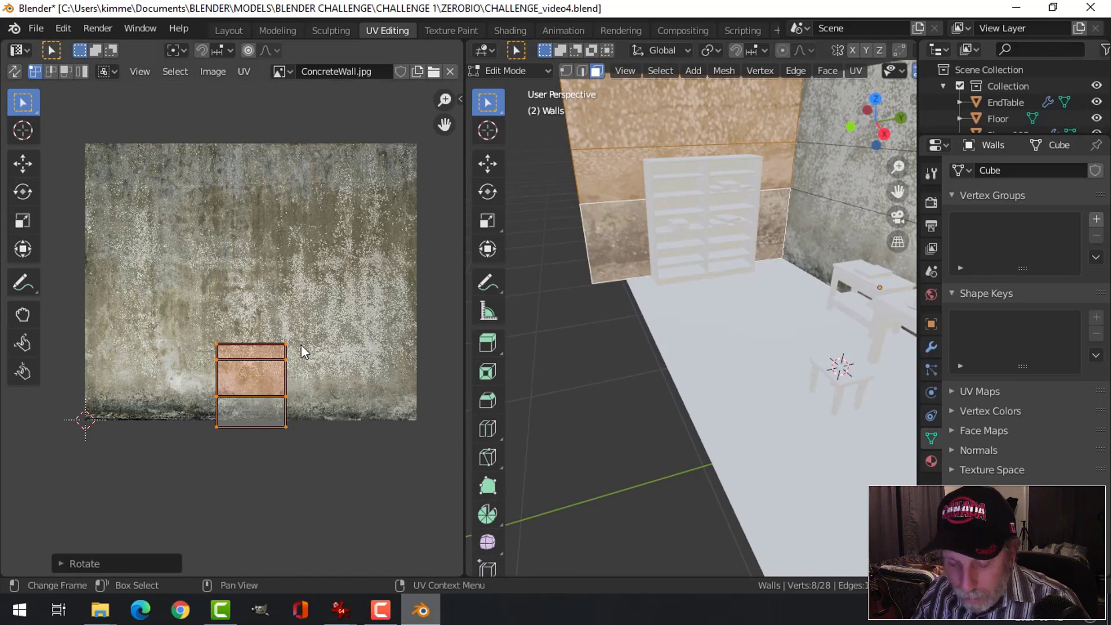
key(g)
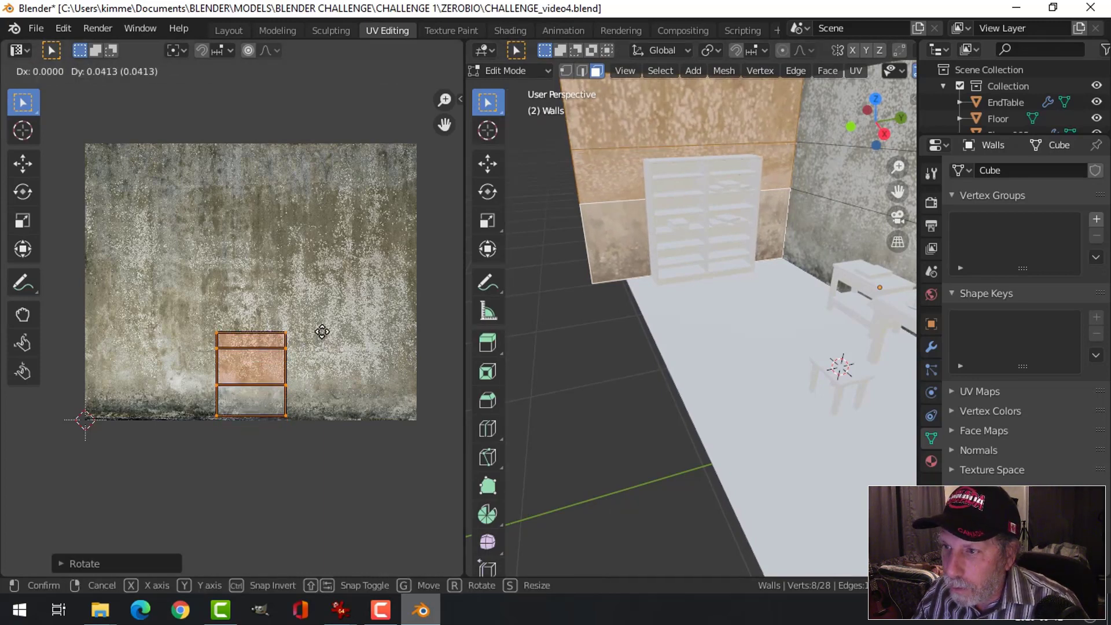
click(322, 330)
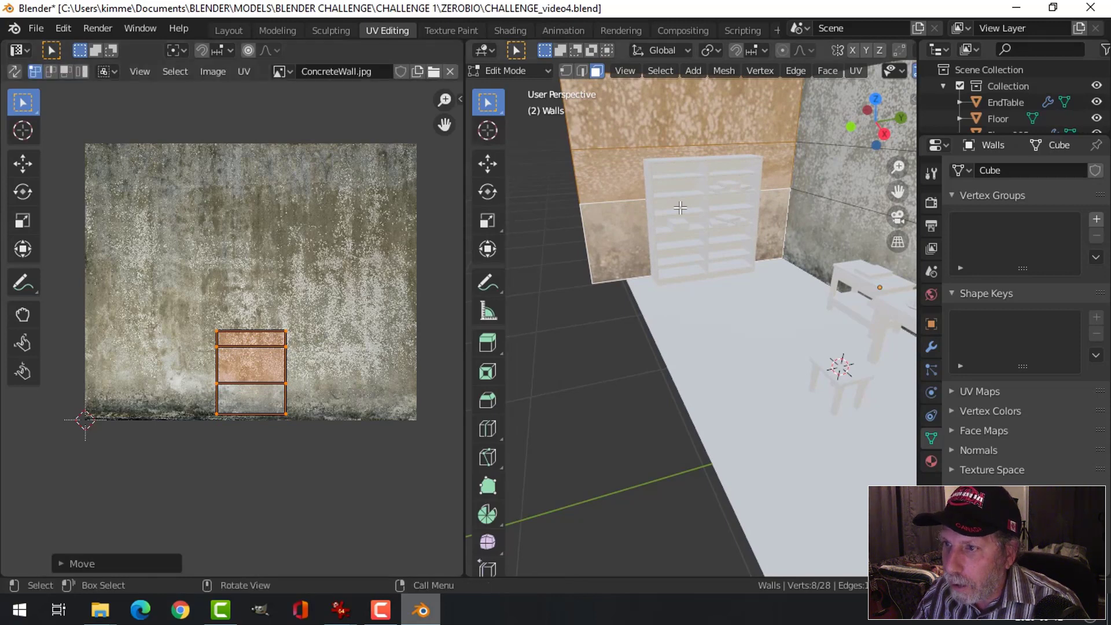
Step: Deselect the left side wall's faces and check its texture in Object Mode before returning to Edit Mode
middle_drag(680, 199, 686, 272)
click(683, 278)
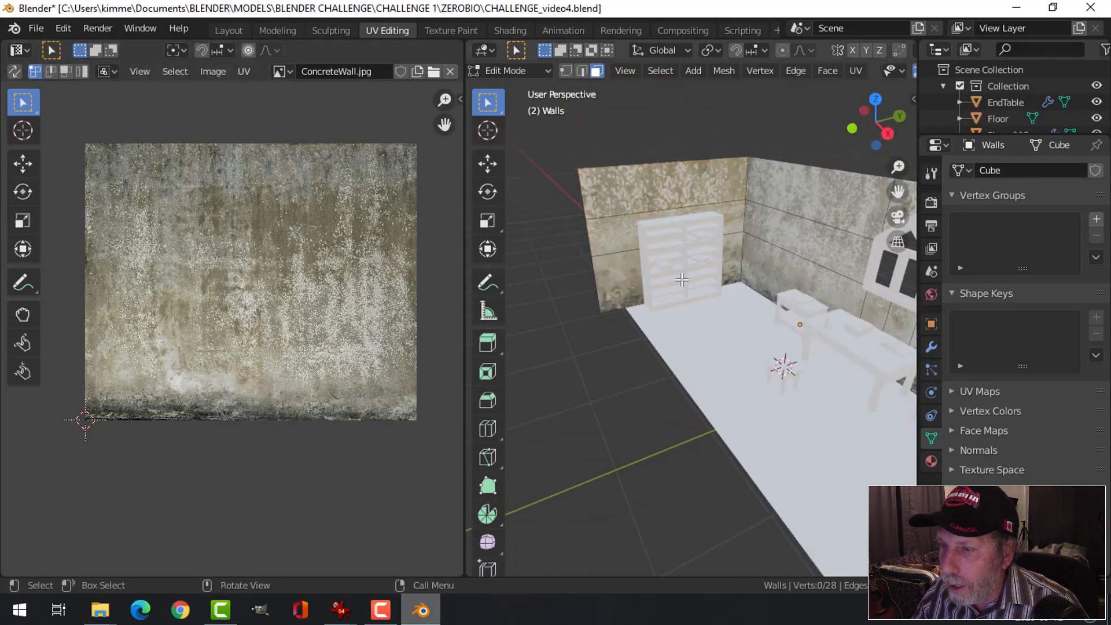
scroll(735, 274, up, 3)
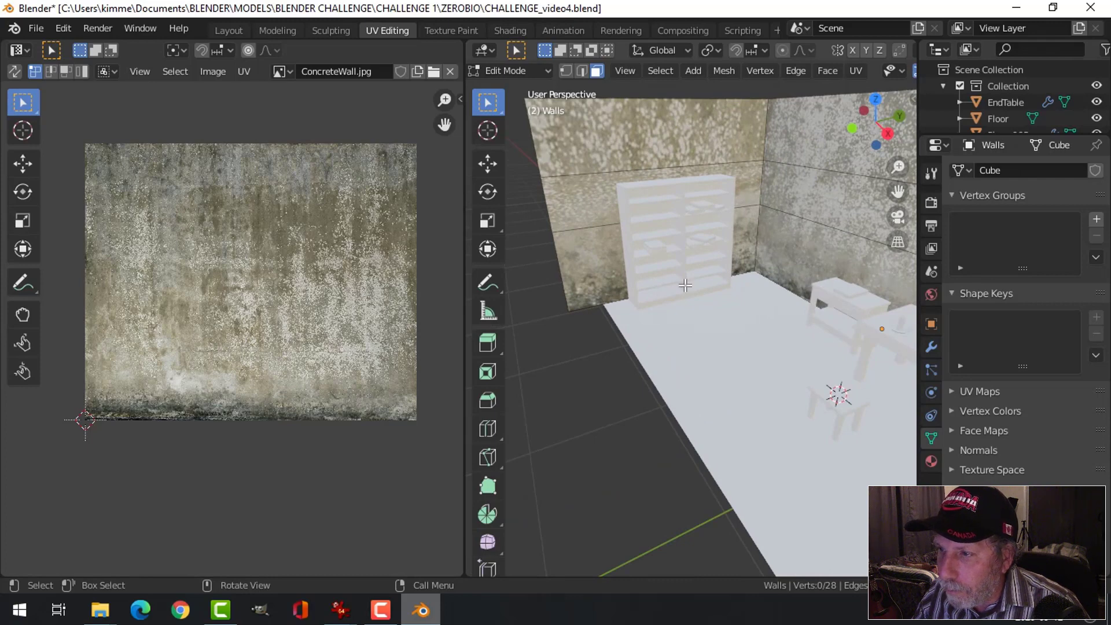
key(Tab)
middle_drag(751, 249, 613, 270)
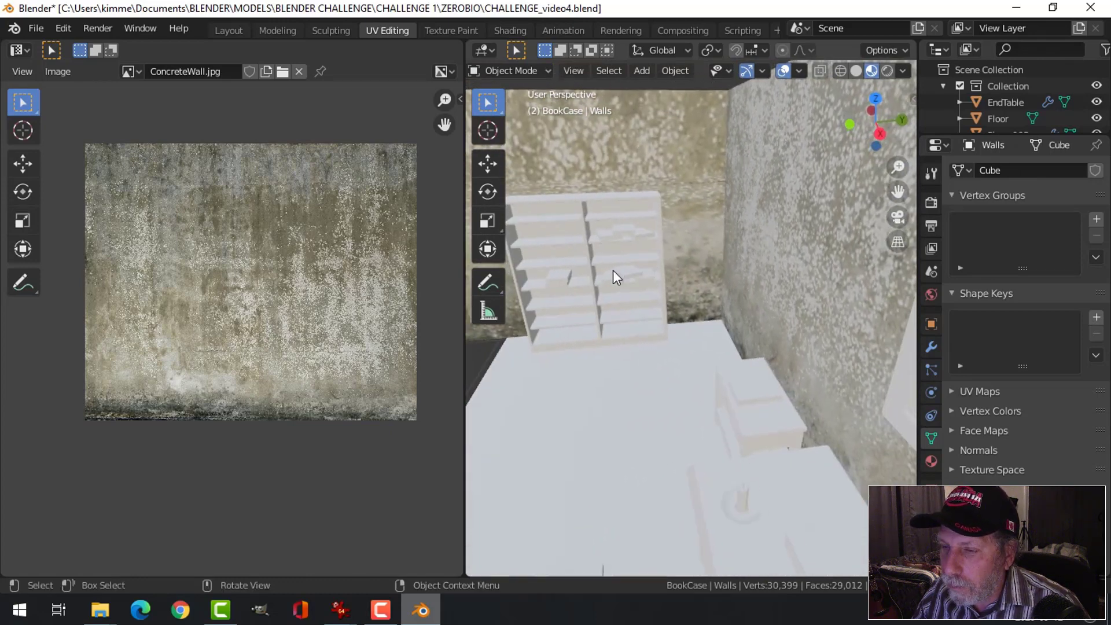
key(Tab)
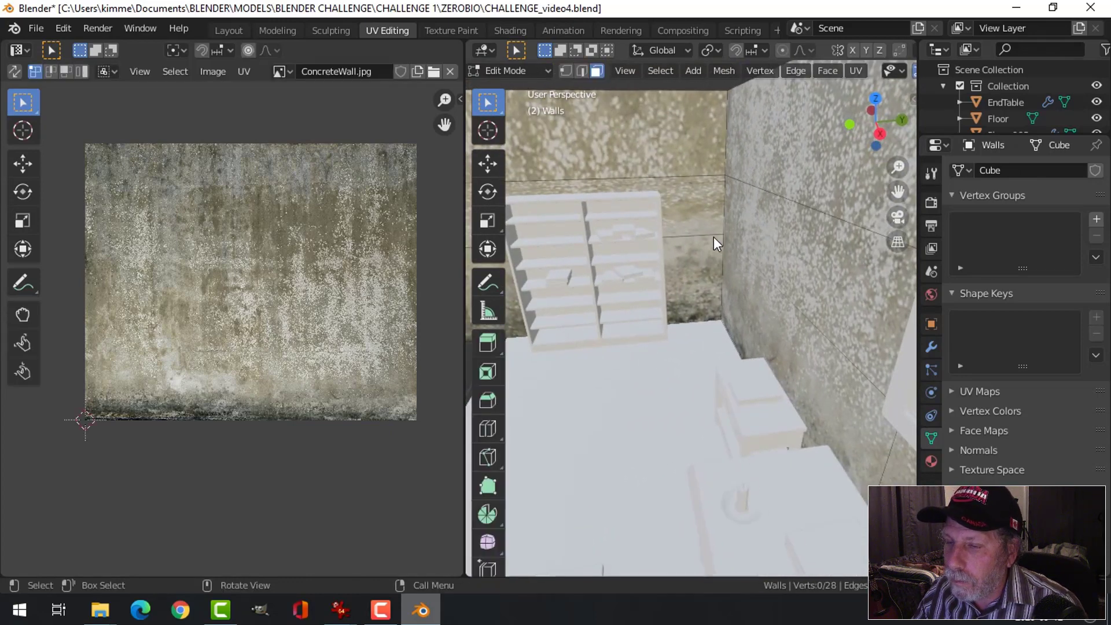
Step: Reselect the left side wall's three faces and compare the texture's scale and alignment with the adjoining back wall
click(686, 148)
shift+click(692, 208)
shift+click(694, 272)
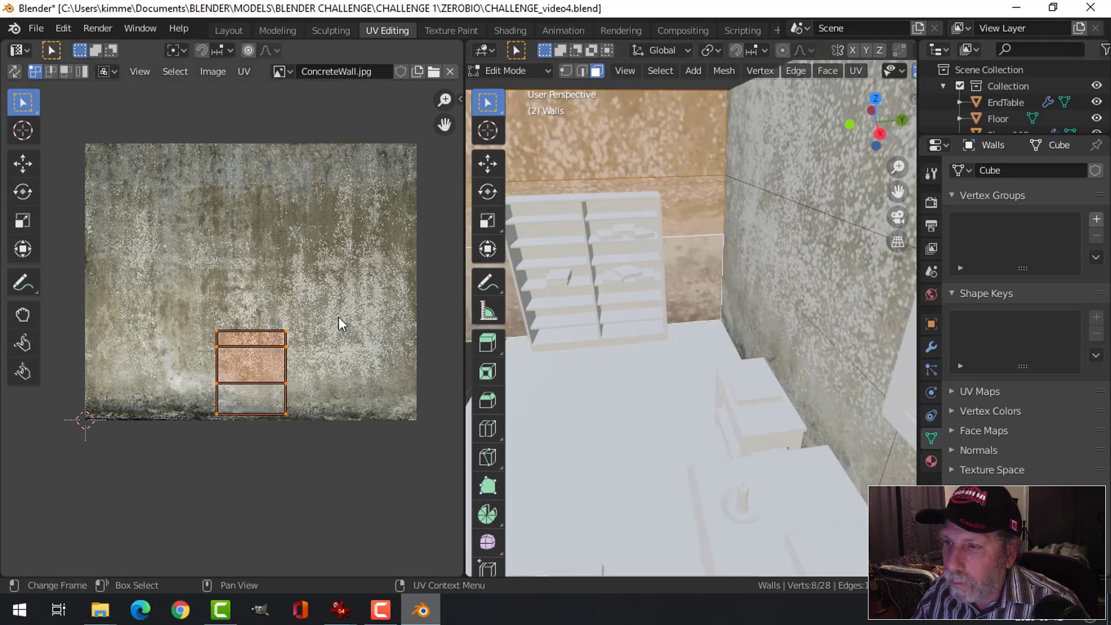
middle_drag(703, 223, 574, 203)
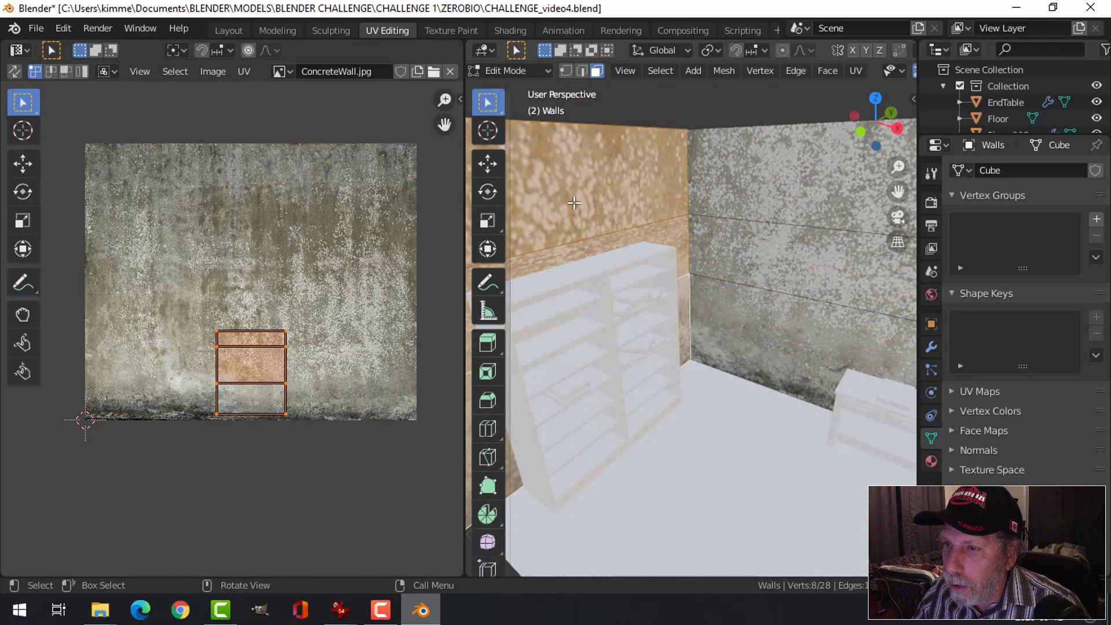
scroll(746, 208, down, 6)
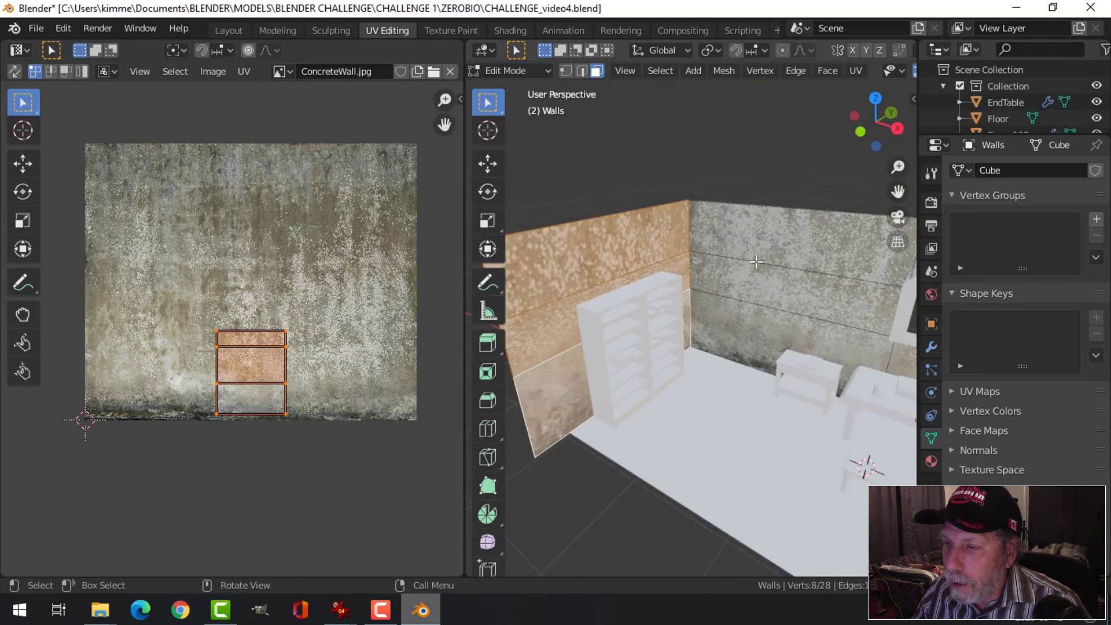
middle_drag(615, 238, 603, 229)
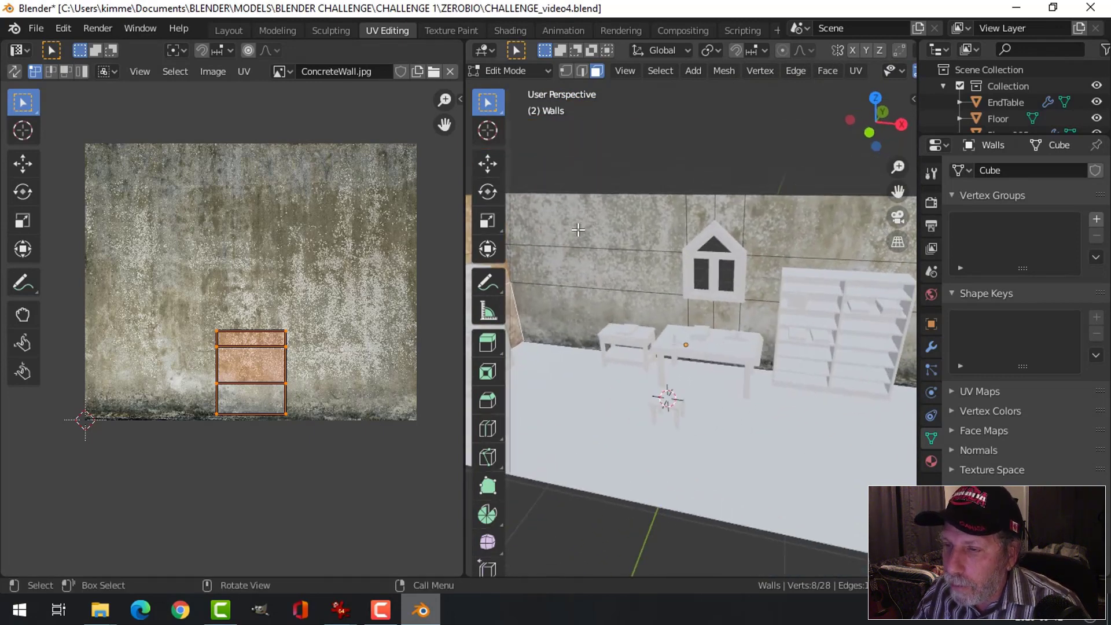
scroll(564, 214, up, 2)
scroll(663, 214, down, 2)
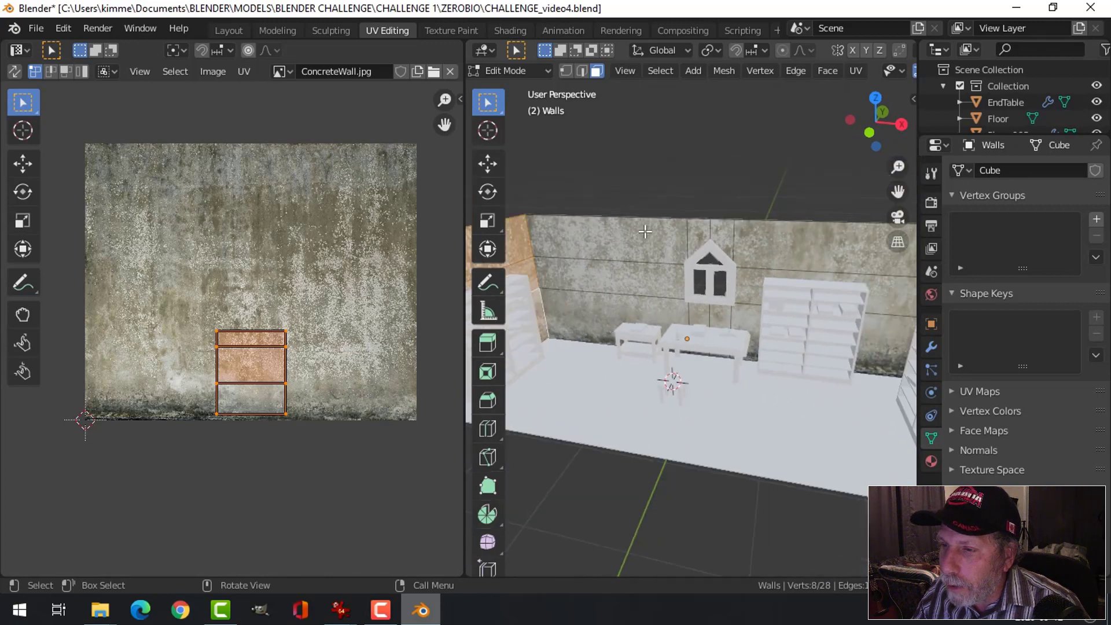
middle_drag(646, 231, 683, 228)
middle_drag(293, 273, 325, 246)
scroll(365, 284, up, 1)
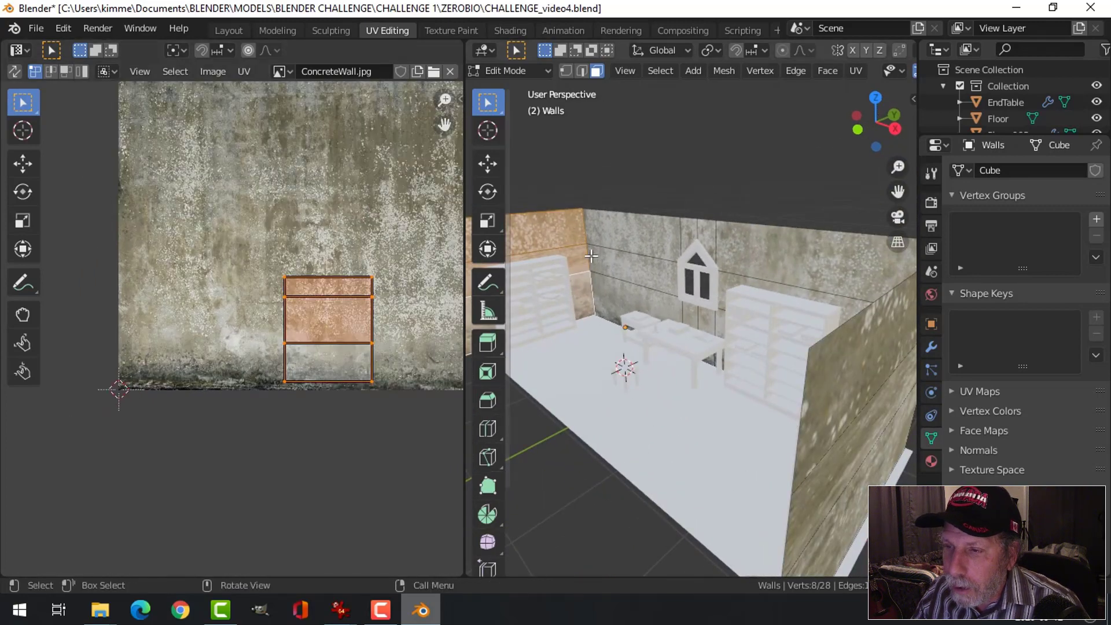
middle_drag(650, 262, 695, 277)
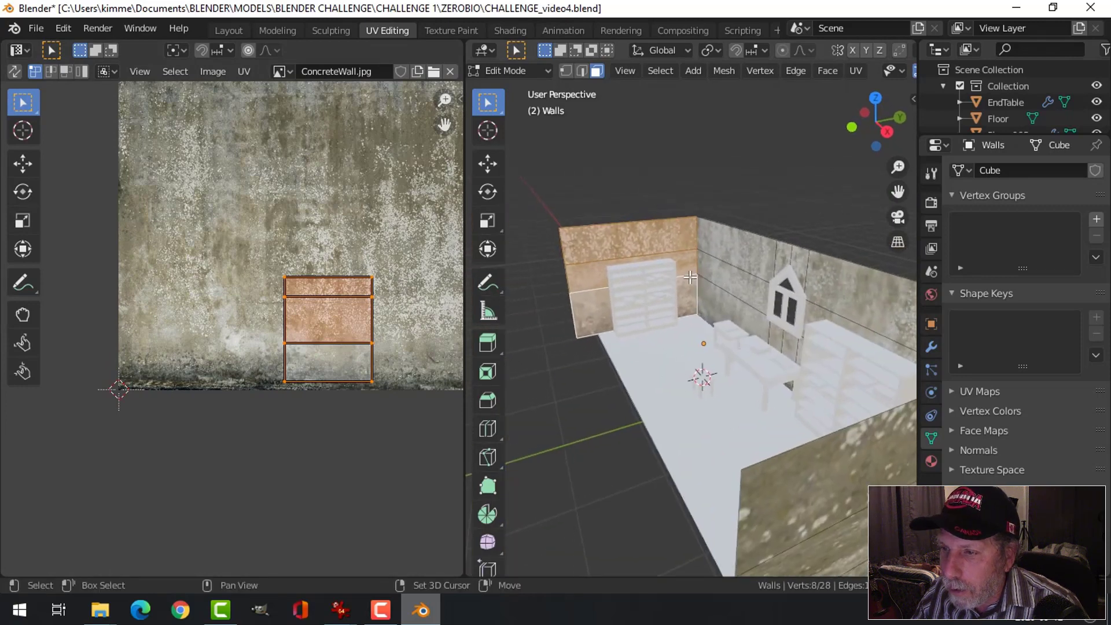
scroll(732, 285, up, 3)
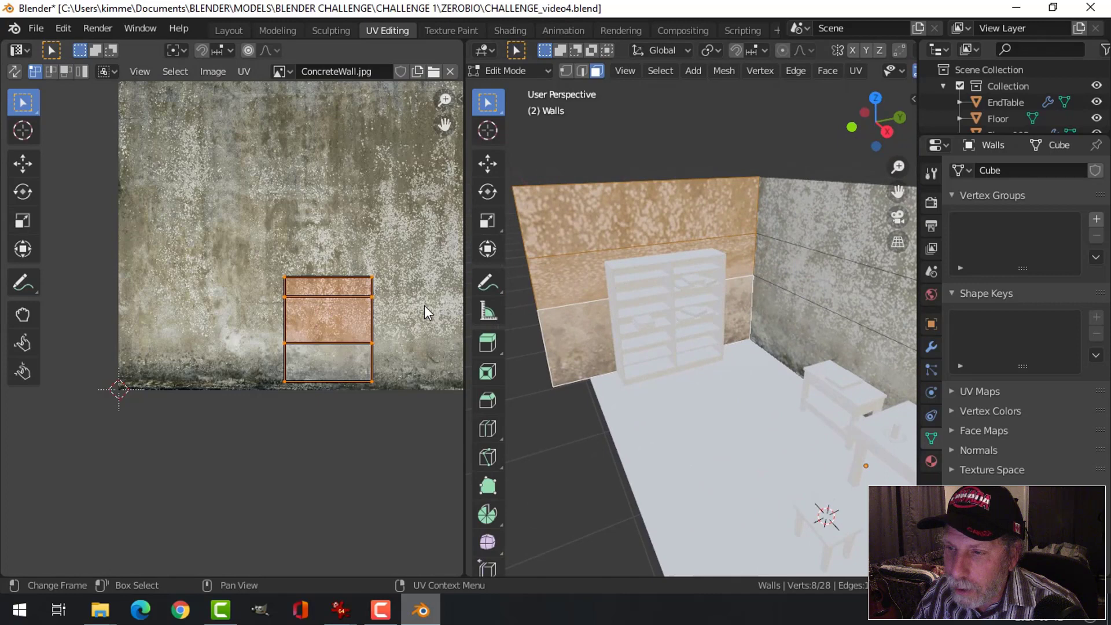
Step: Enlarge the left side wall's UV layout and move it up to sit just above the image's dark bottom edge
key(s)
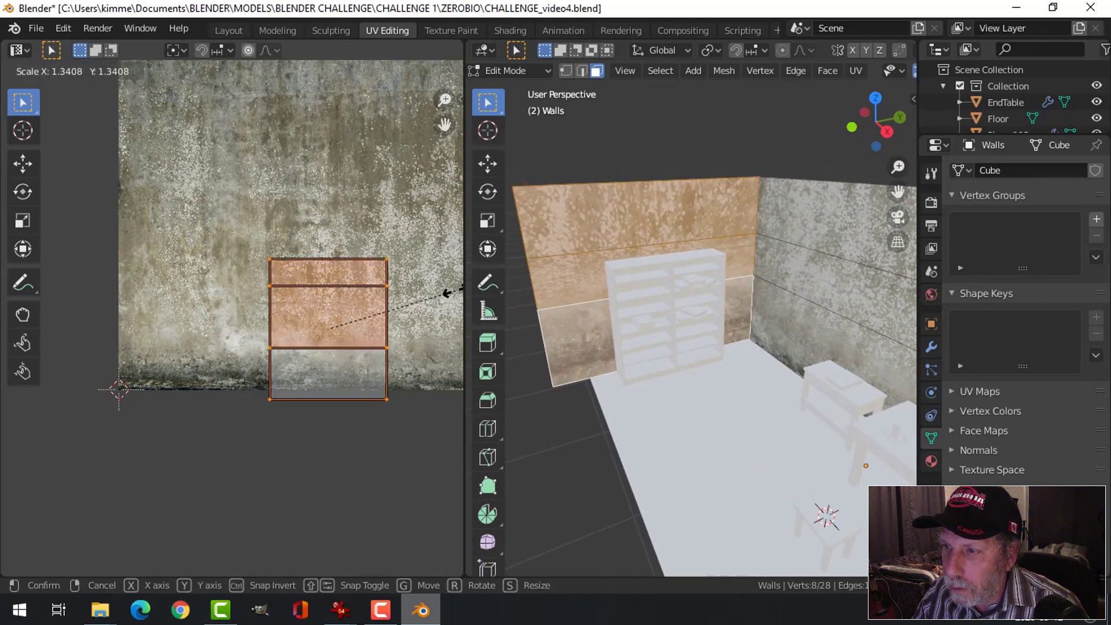
click(458, 292)
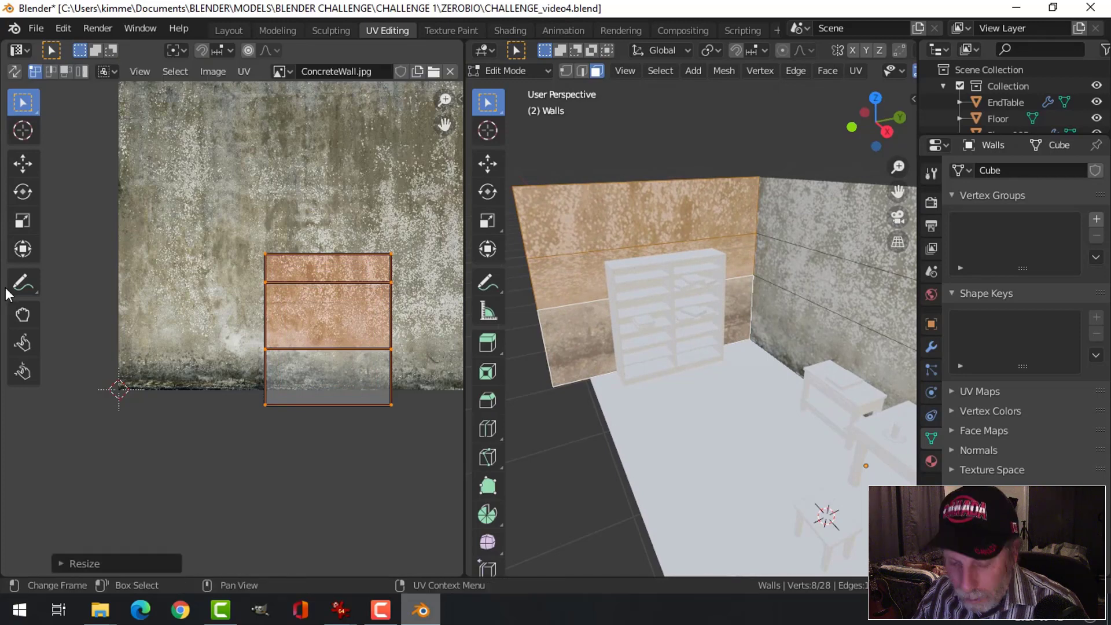
key(g)
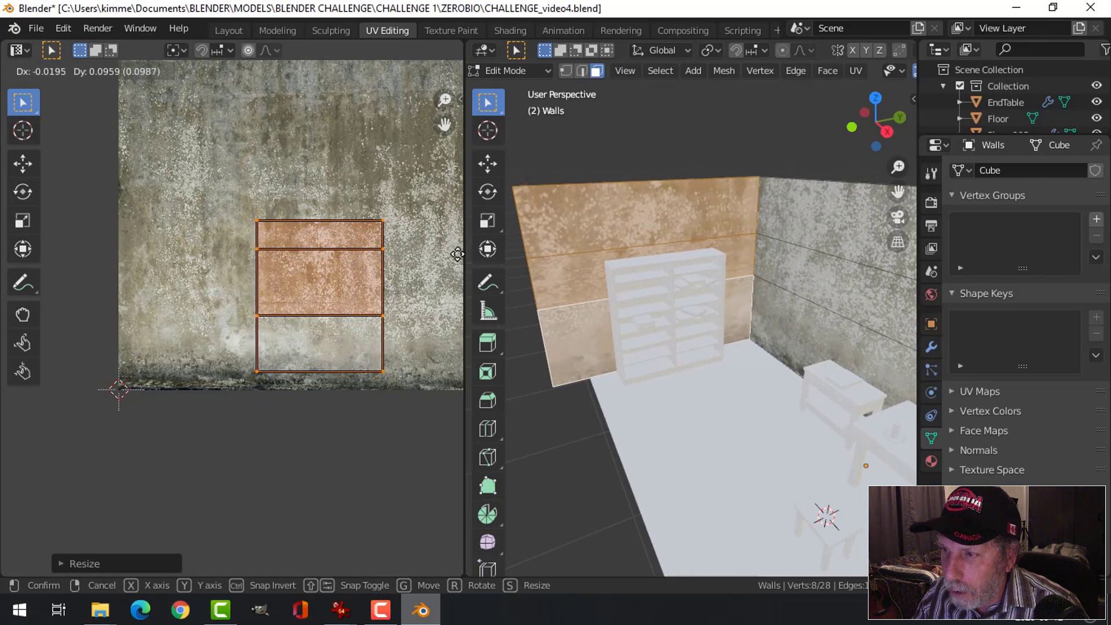
click(4, 253)
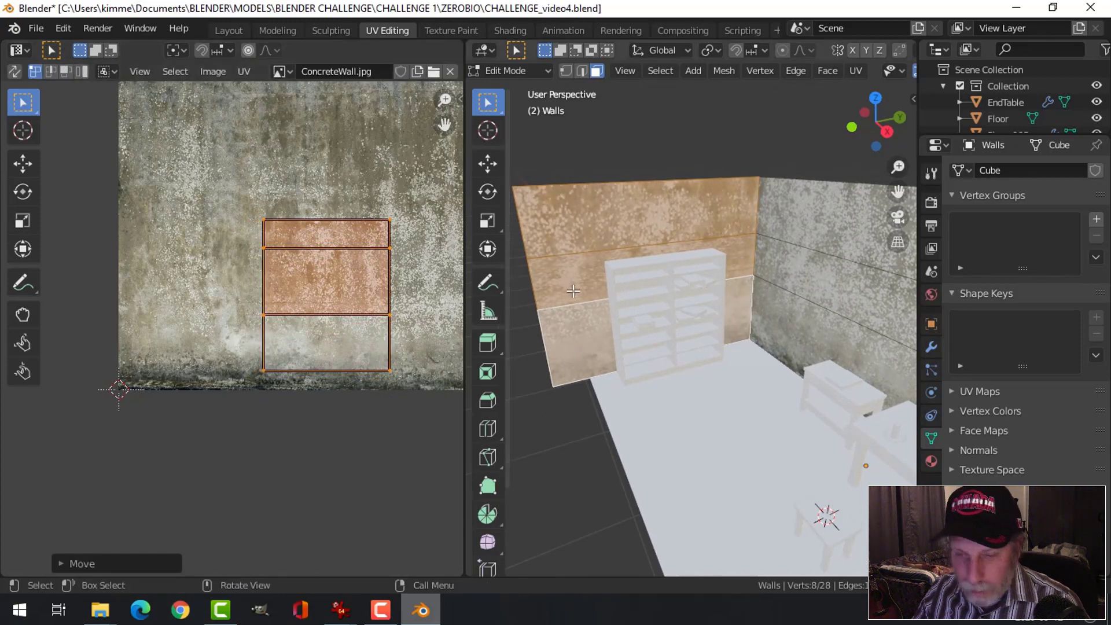
Step: Deselect all faces and inspect the walls in Object Mode from the opposite side of the room
key(alt+a)
key(Tab)
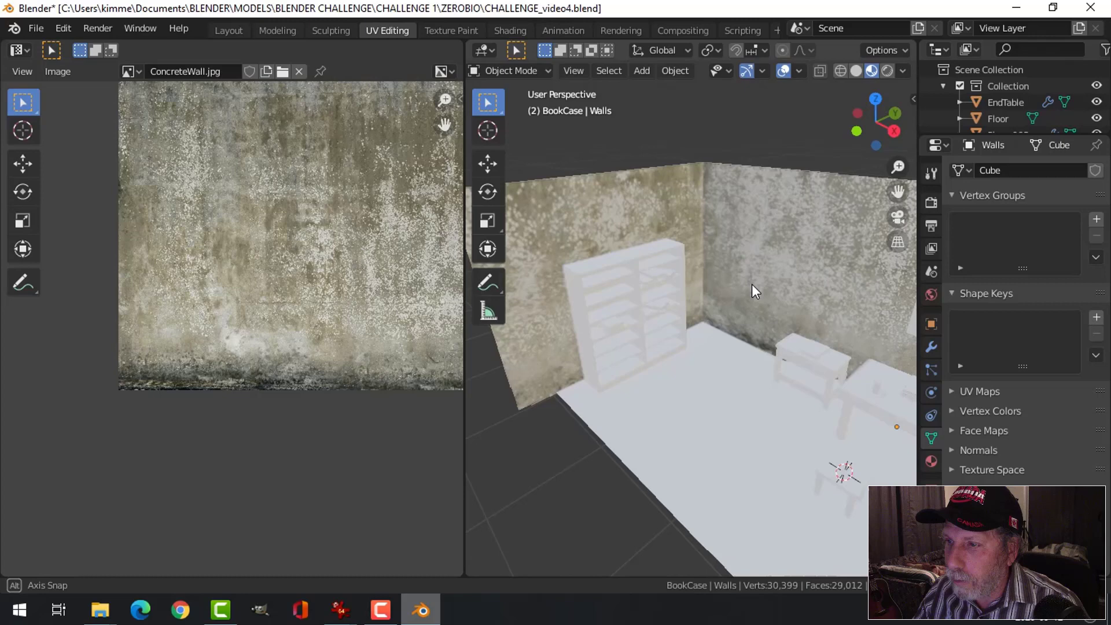
middle_drag(752, 284, 702, 240)
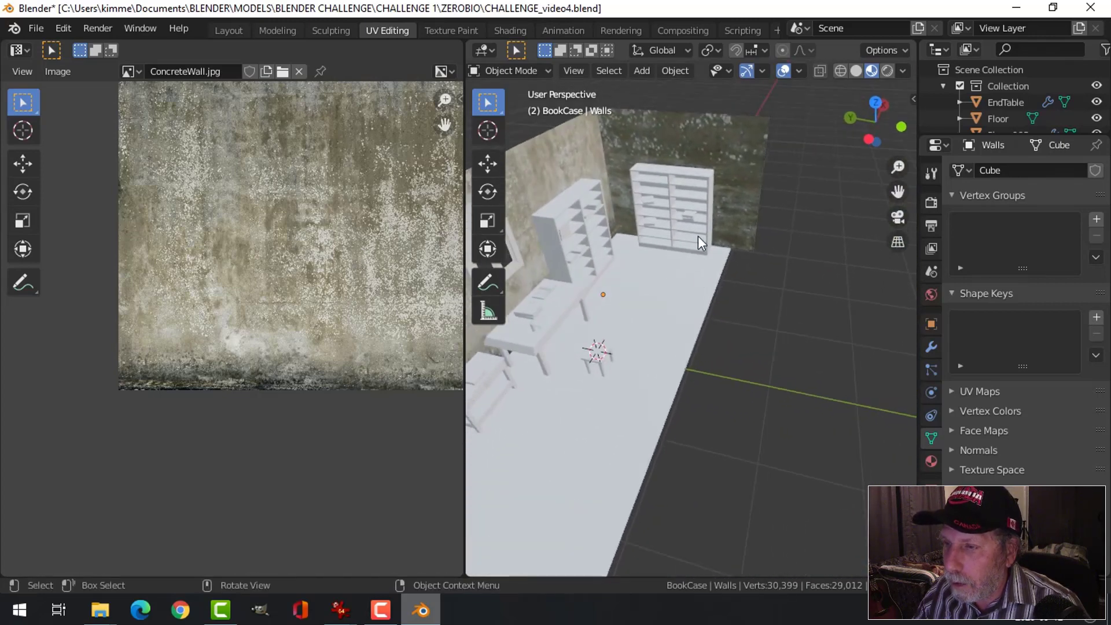
Step: Select the three faces of the right side wall in Edit Mode and rotate their UV layout by -90 degrees
click(696, 144)
key(Tab)
click(730, 148)
shift+click(738, 181)
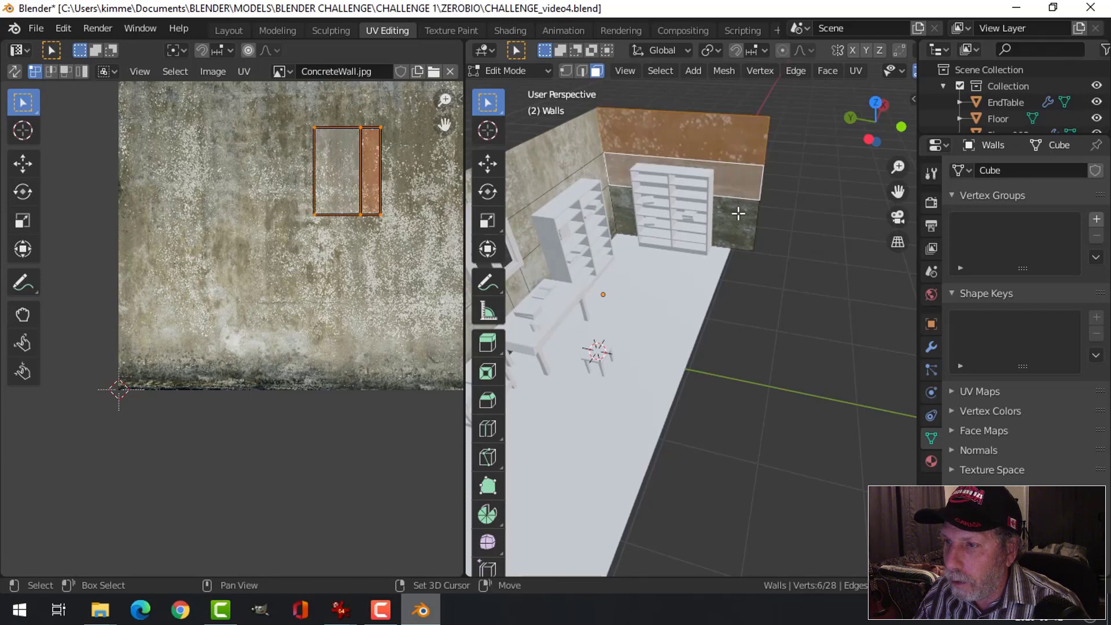
shift+click(738, 213)
text(r)
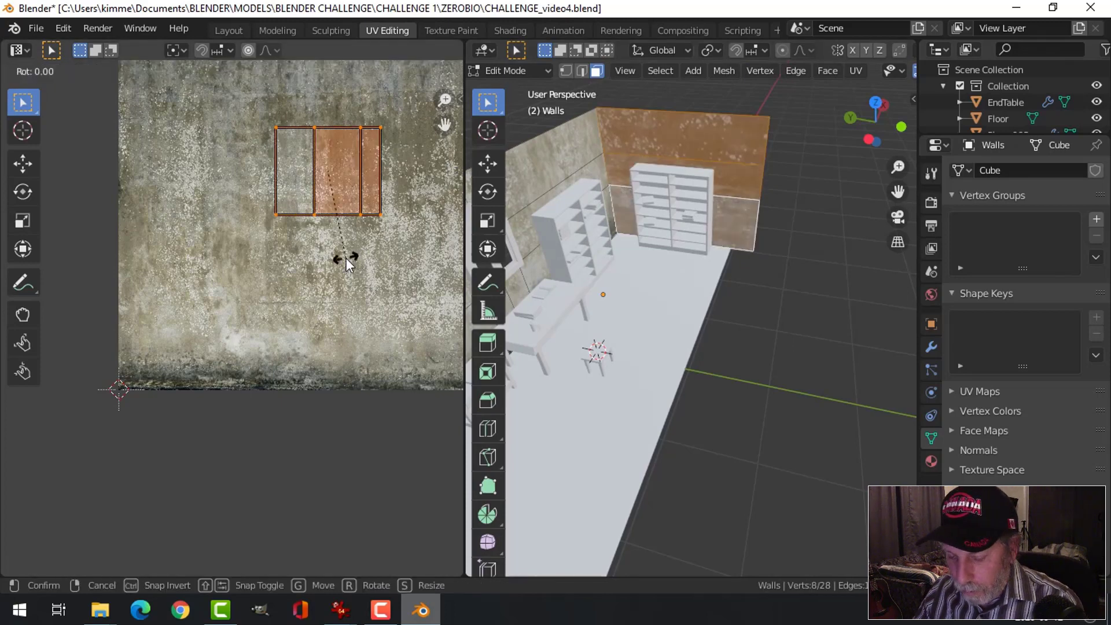
text(90)
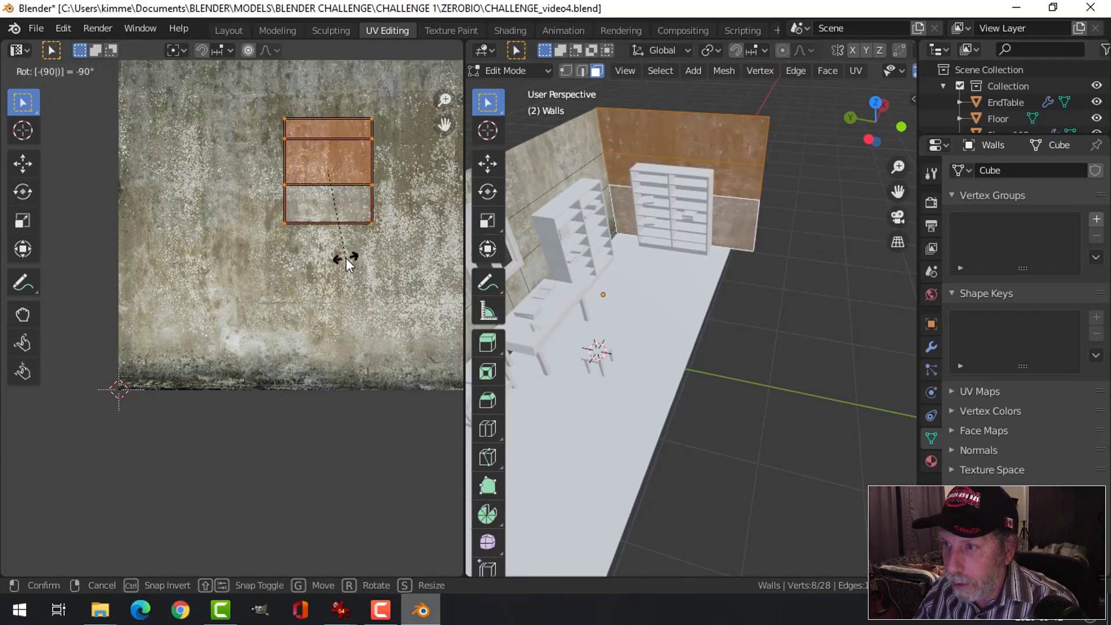
key(Return)
Step: Move the right side wall's UV layout down to the dark lower part of the concrete image and scale it up slightly
key(g)
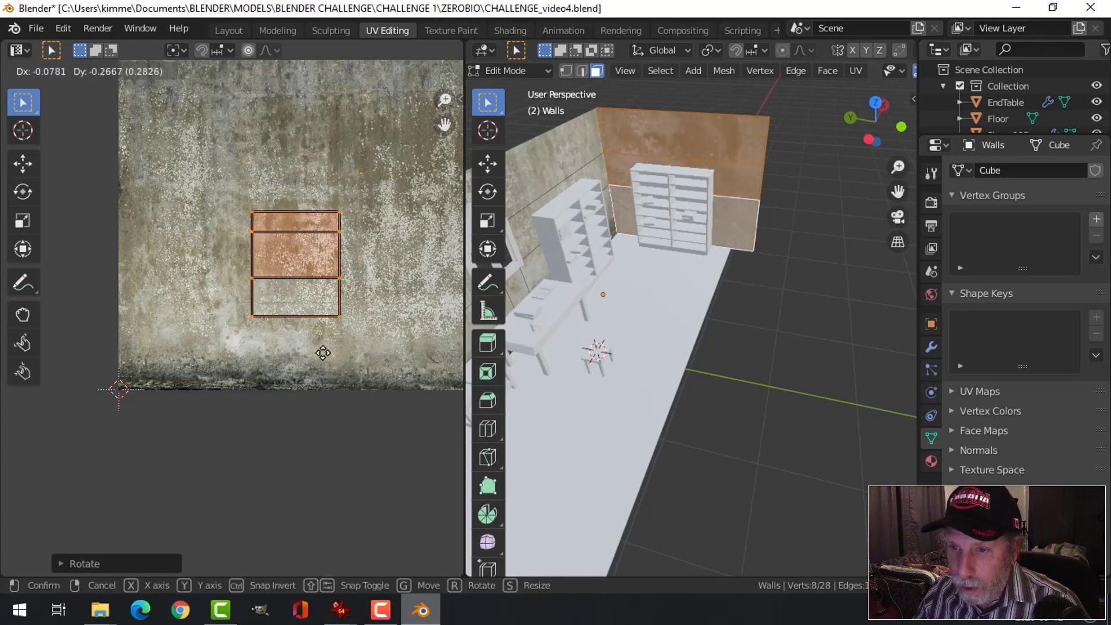
click(424, 402)
key(s)
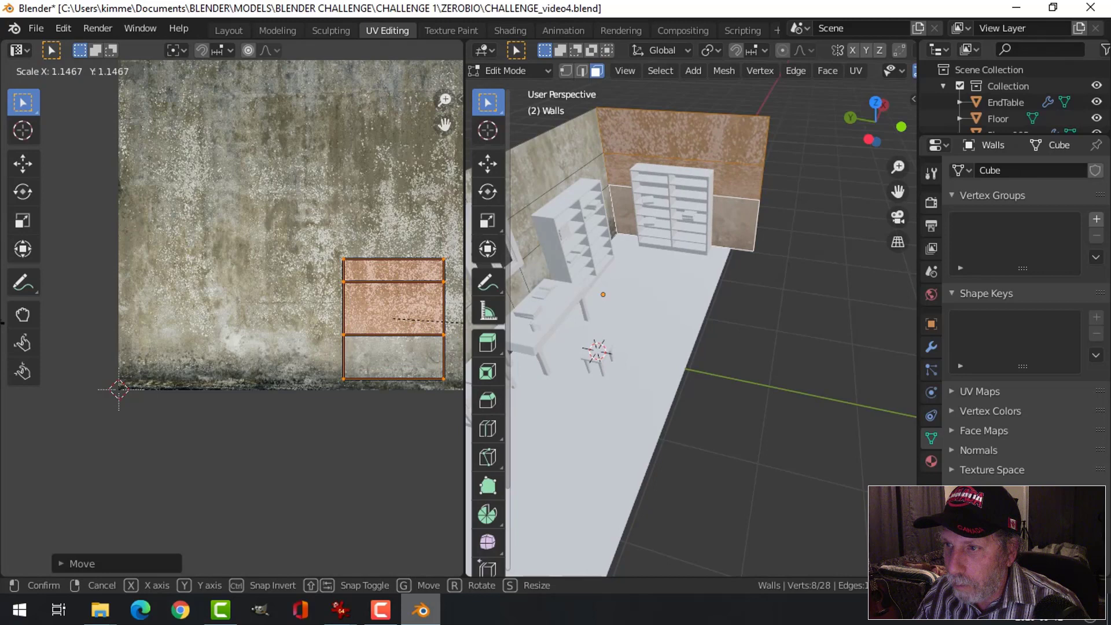
key(Return)
Step: Return to Object Mode and check how the texture lines up across the room's walls
key(Tab)
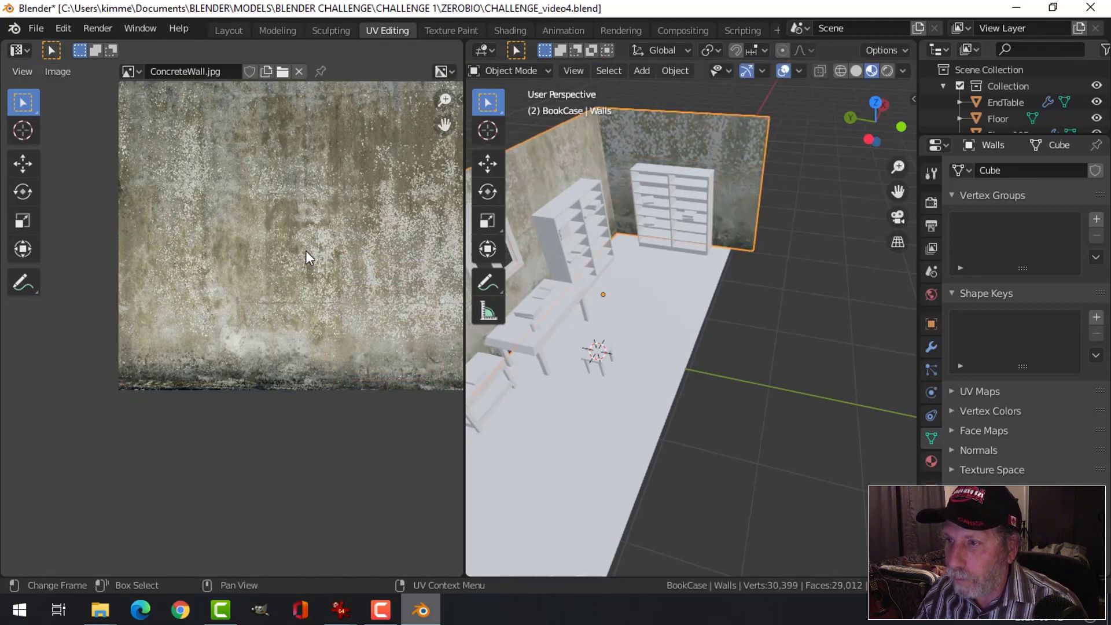
middle_drag(662, 228, 898, 216)
scroll(692, 217, up, 4)
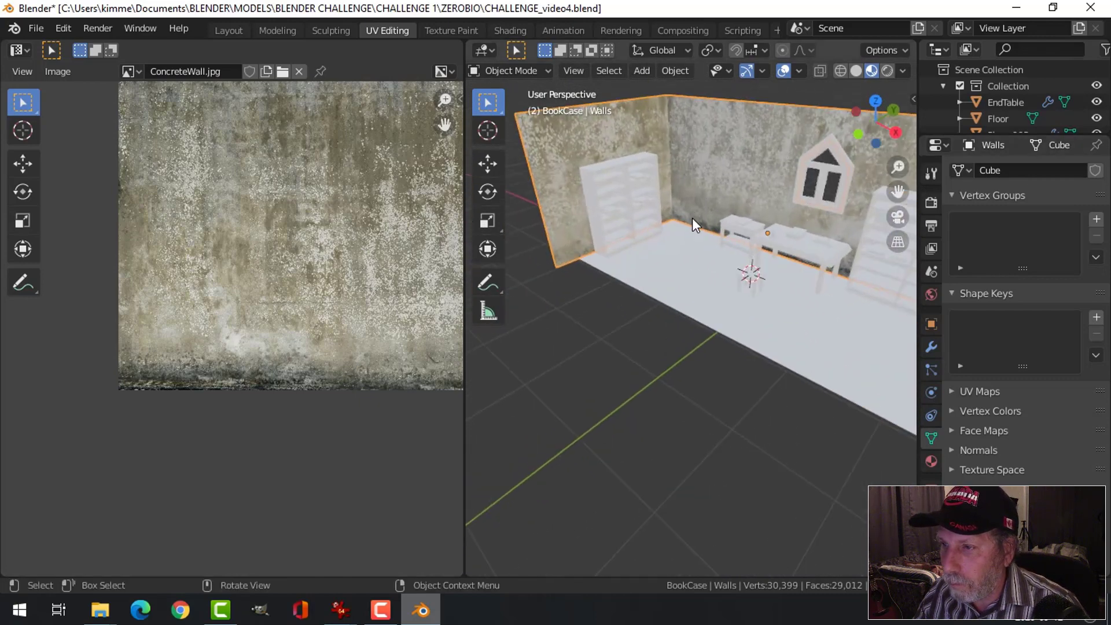
shift+scroll(692, 186, up, 2)
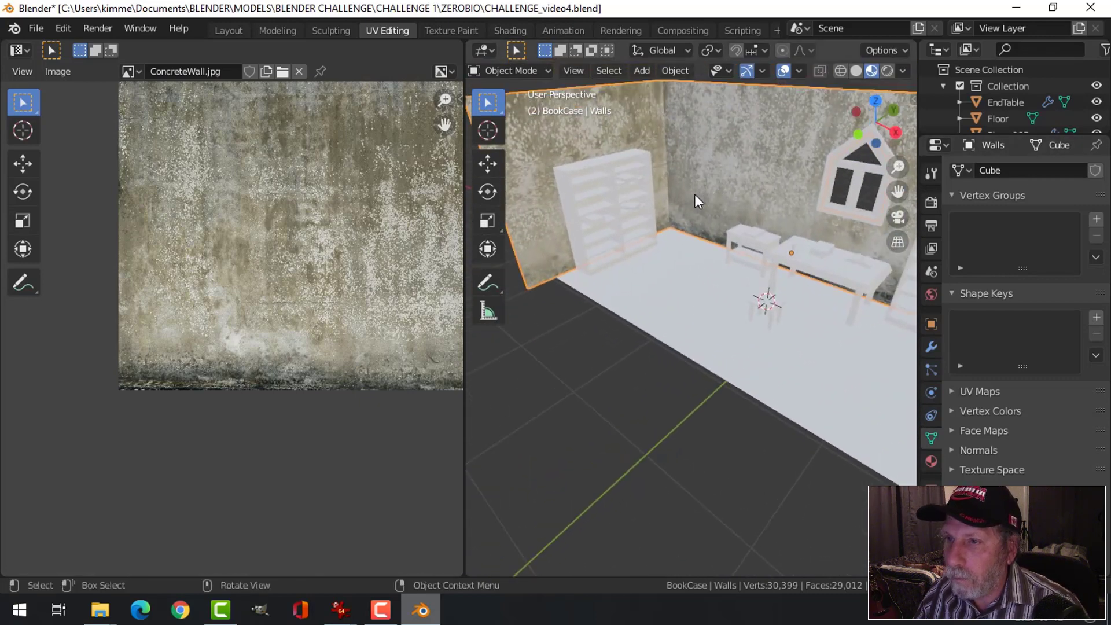
Step: Switch to the Layout workspace and set its viewport to Material Preview to view the textured back wall up close
click(229, 31)
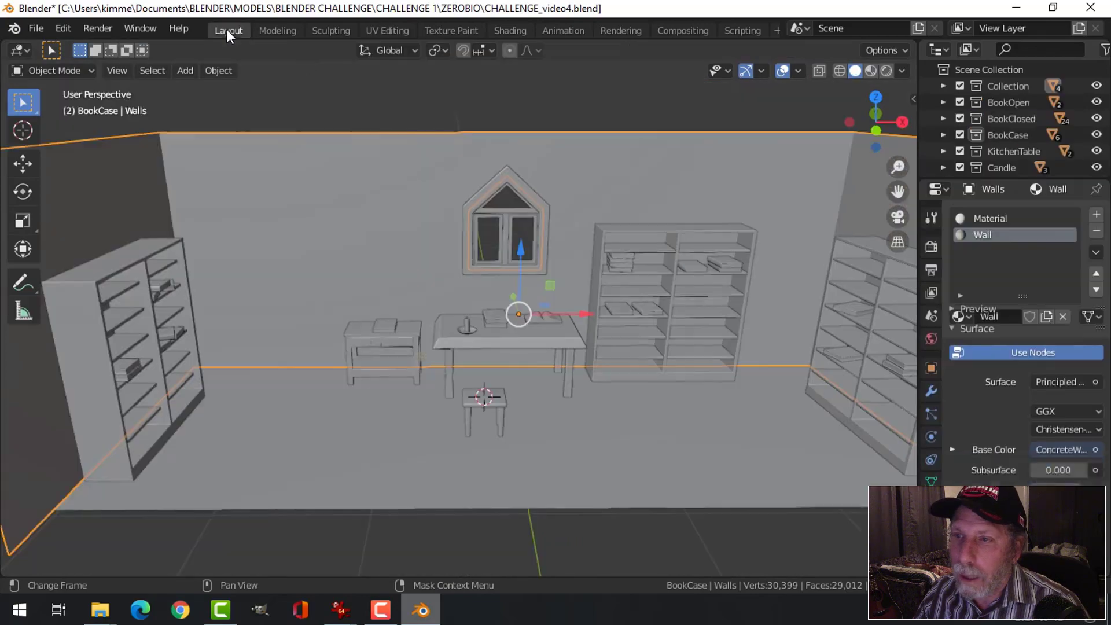
click(867, 74)
middle_drag(607, 248, 653, 234)
scroll(659, 220, up, 2)
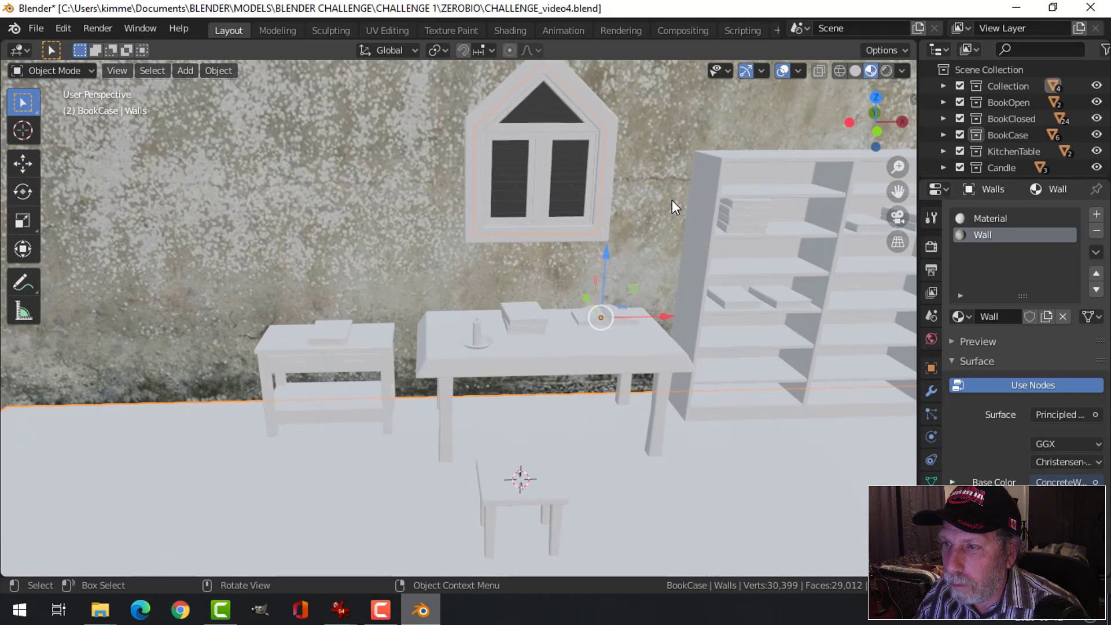
Step: Select the three faces of the left side wall in Edit Mode
scroll(677, 194, down, 1)
middle_drag(687, 185, 468, 260)
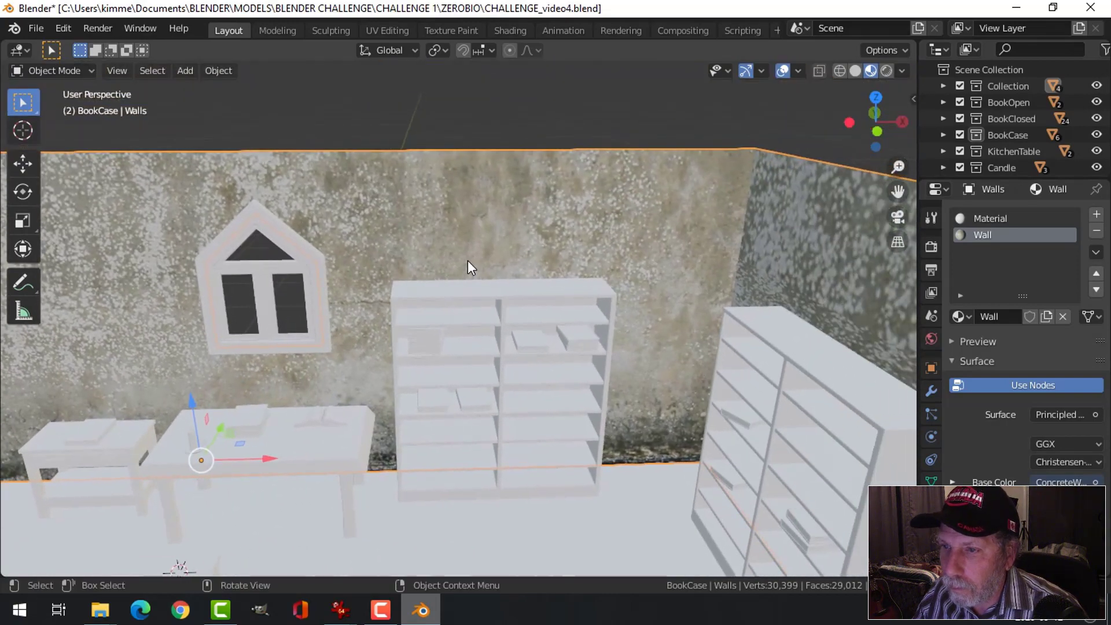
middle_drag(665, 237, 527, 247)
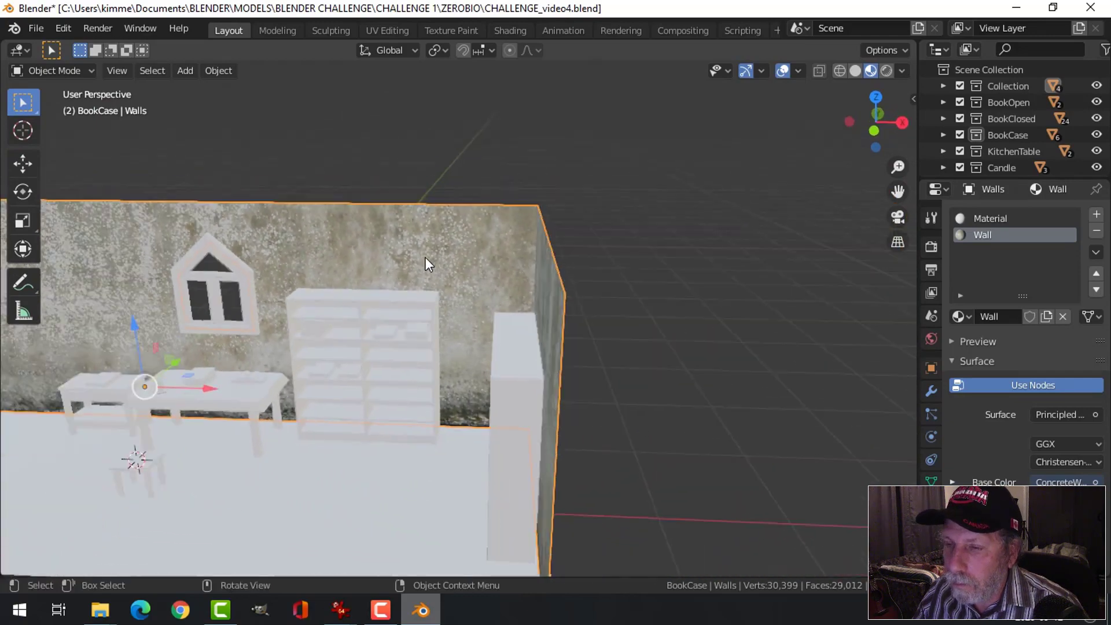
middle_drag(424, 257, 480, 272)
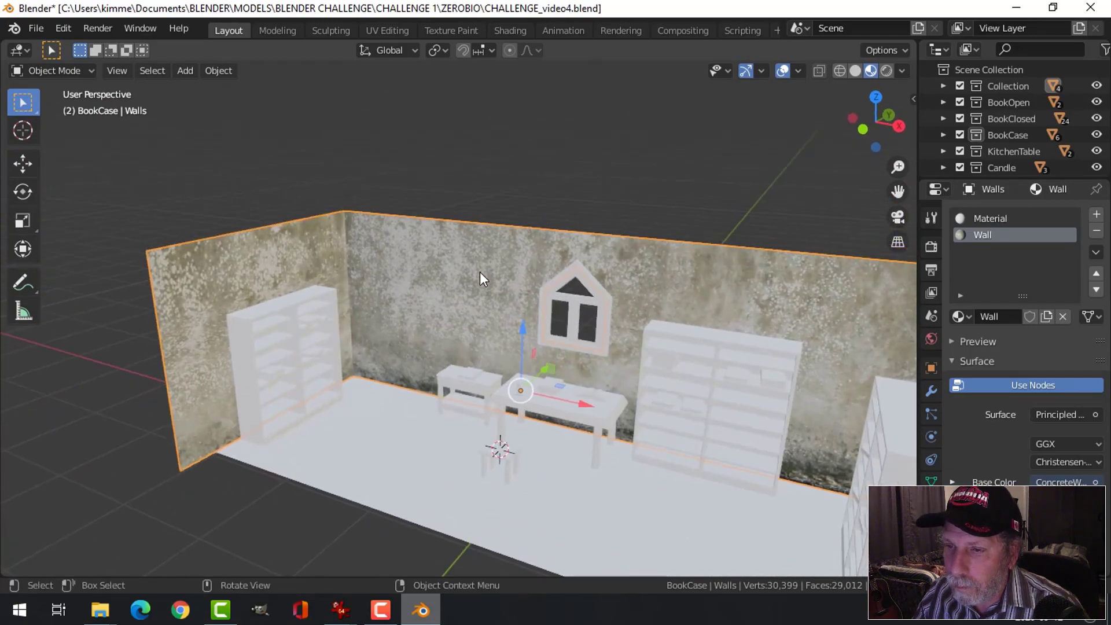
key(Tab)
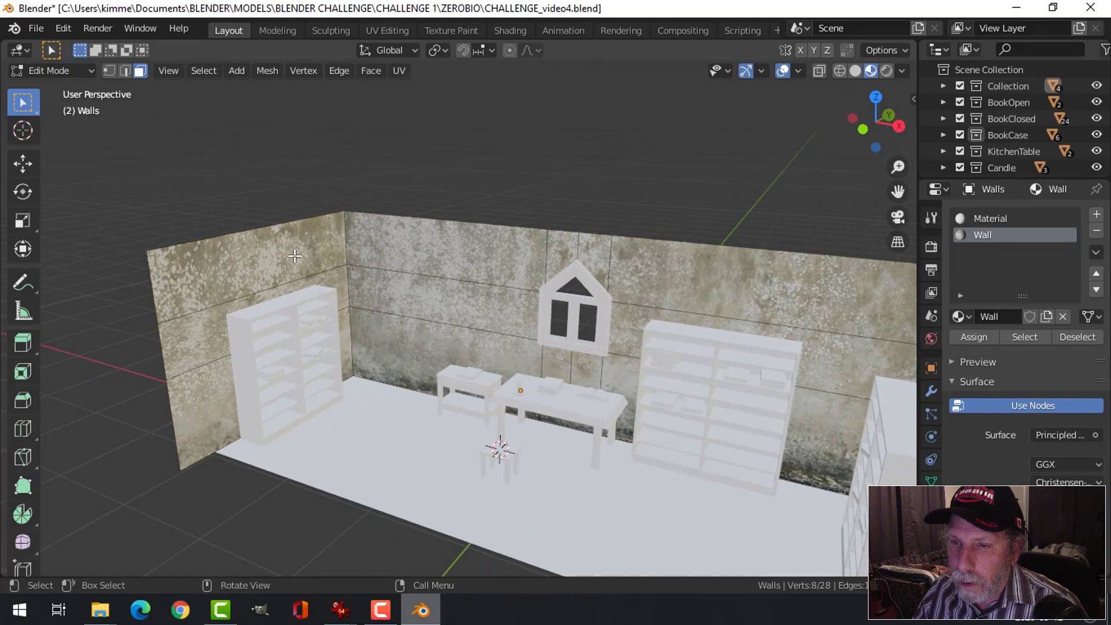
click(295, 257)
shift+click(255, 330)
shift+click(230, 376)
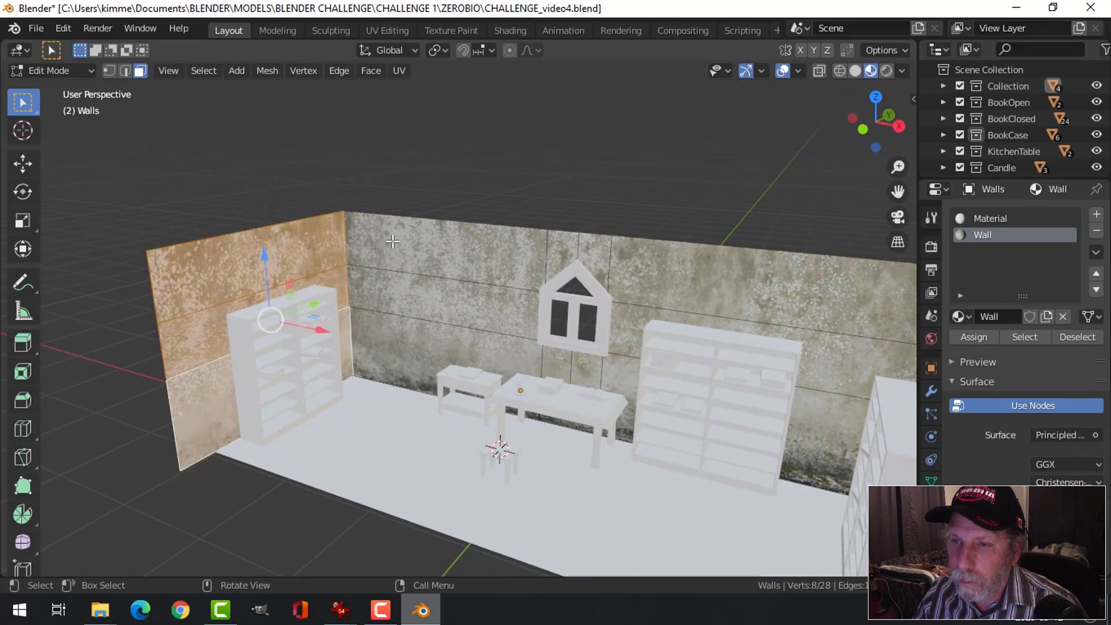
Step: In the UV Editing workspace, move the left side wall's UV layout about 0.06 right and 0.02 up on the concrete image, and deselect everything
click(388, 31)
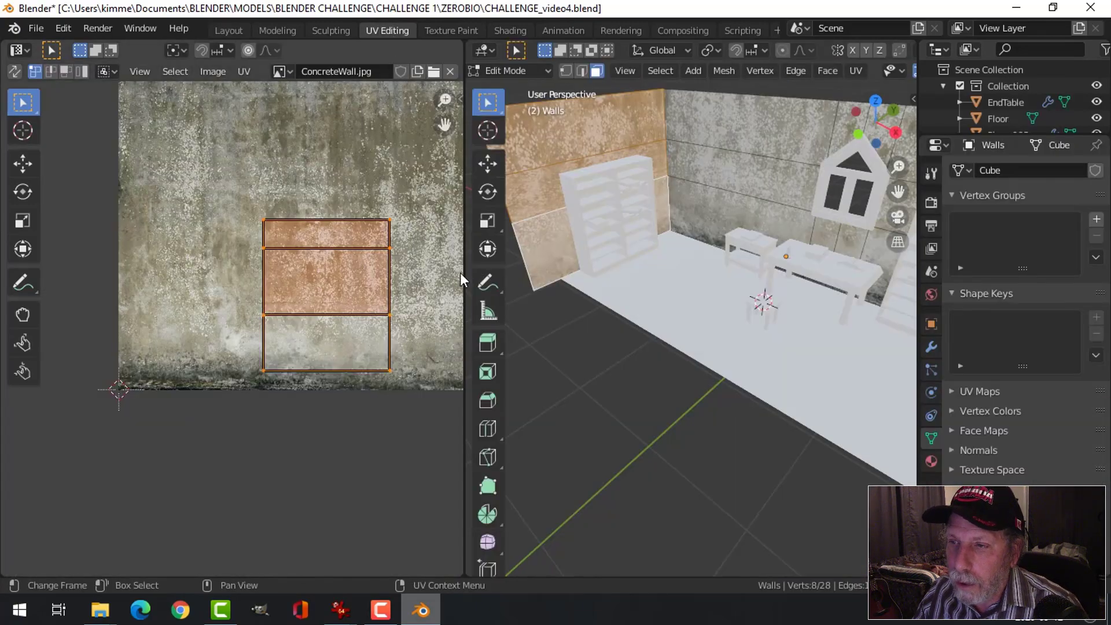
scroll(728, 207, up, 3)
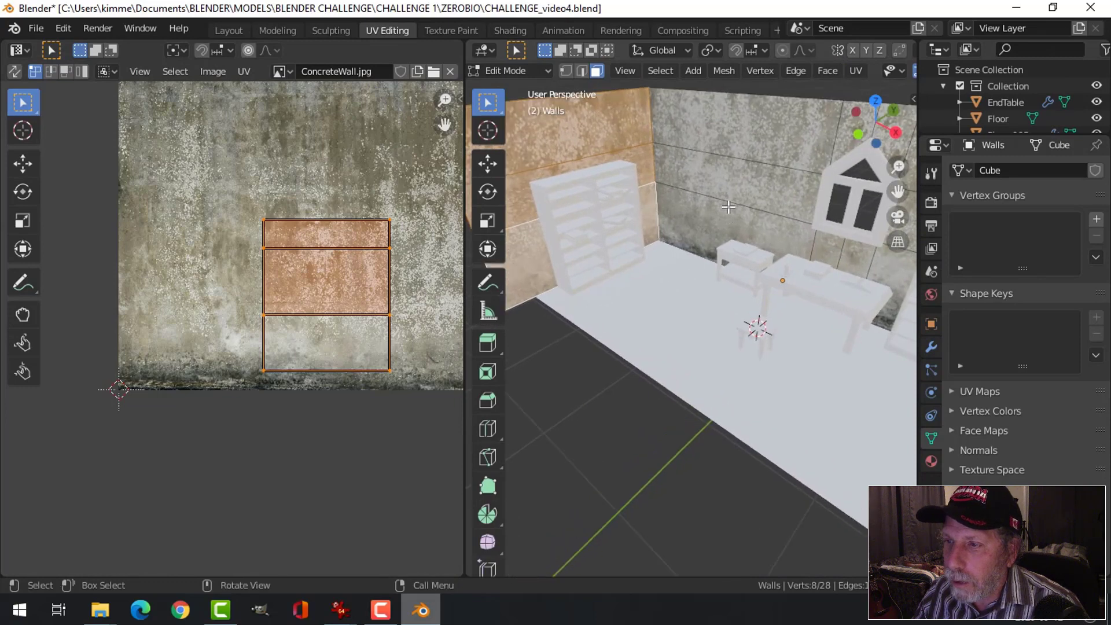
scroll(728, 207, up, 2)
key(g)
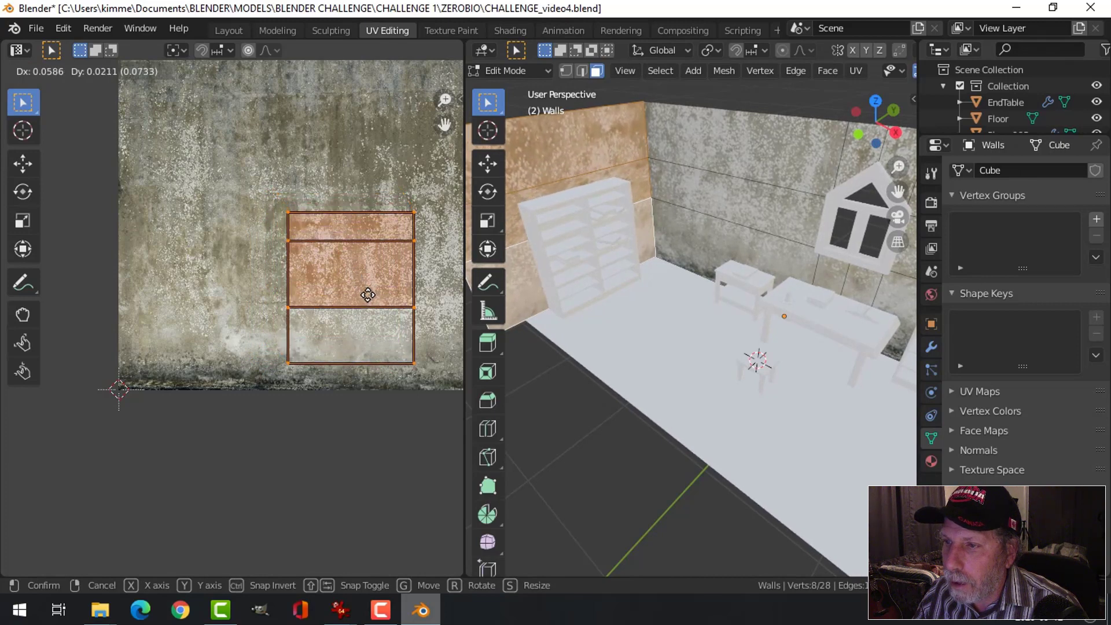
click(368, 295)
key(alt+a)
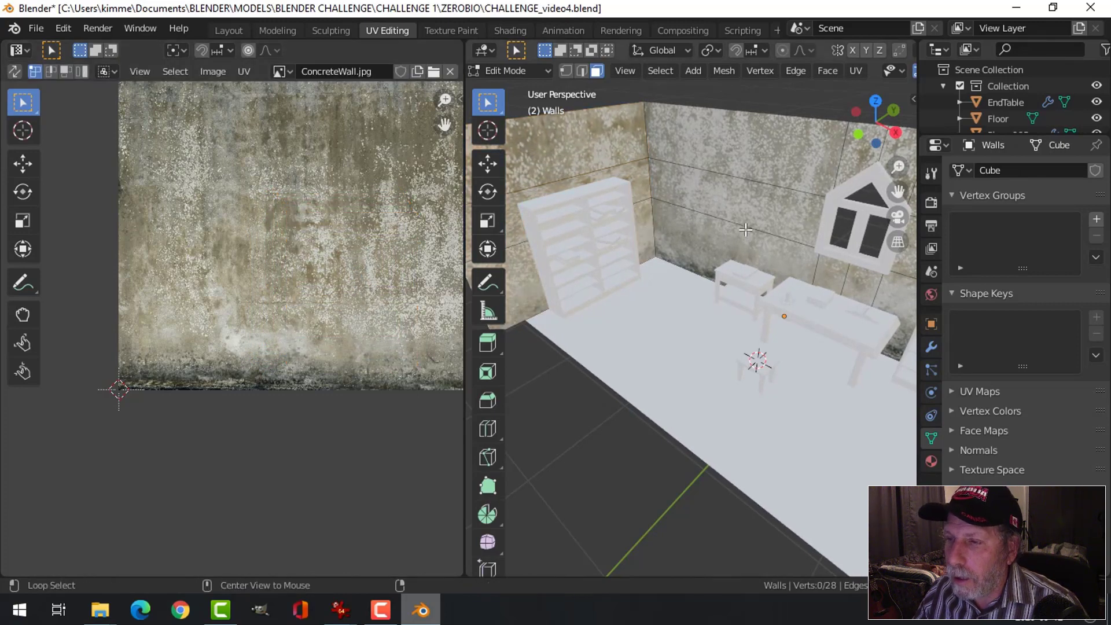
Step: Return to Object Mode and switch to the Shading workspace to view the room alongside the Wall material's nodes
key(Tab)
middle_drag(632, 153, 708, 225)
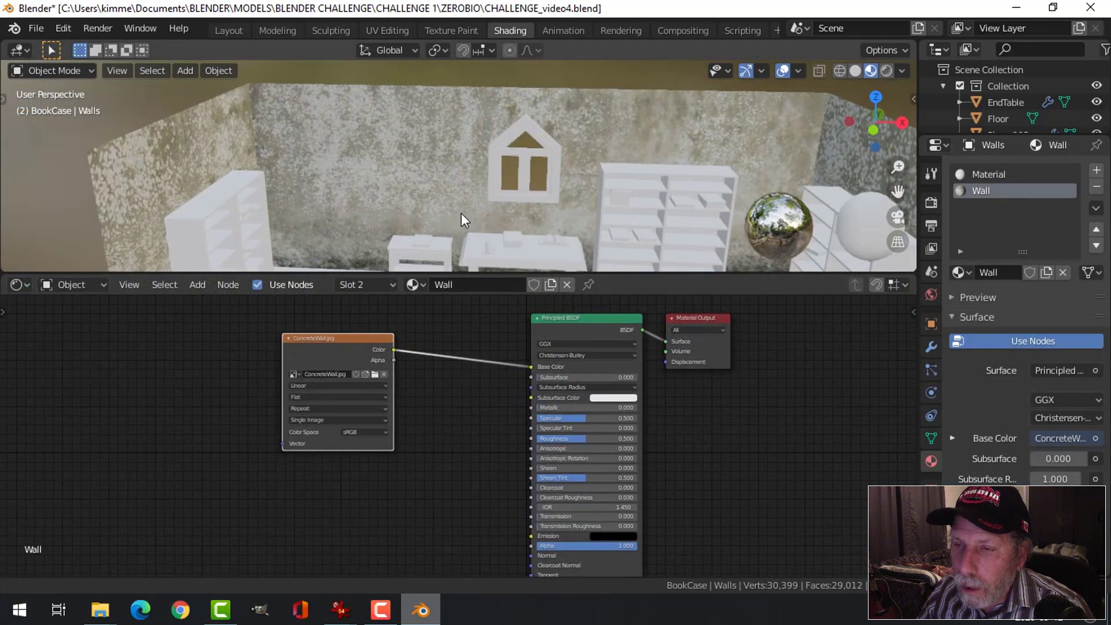
middle_drag(500, 175, 436, 165)
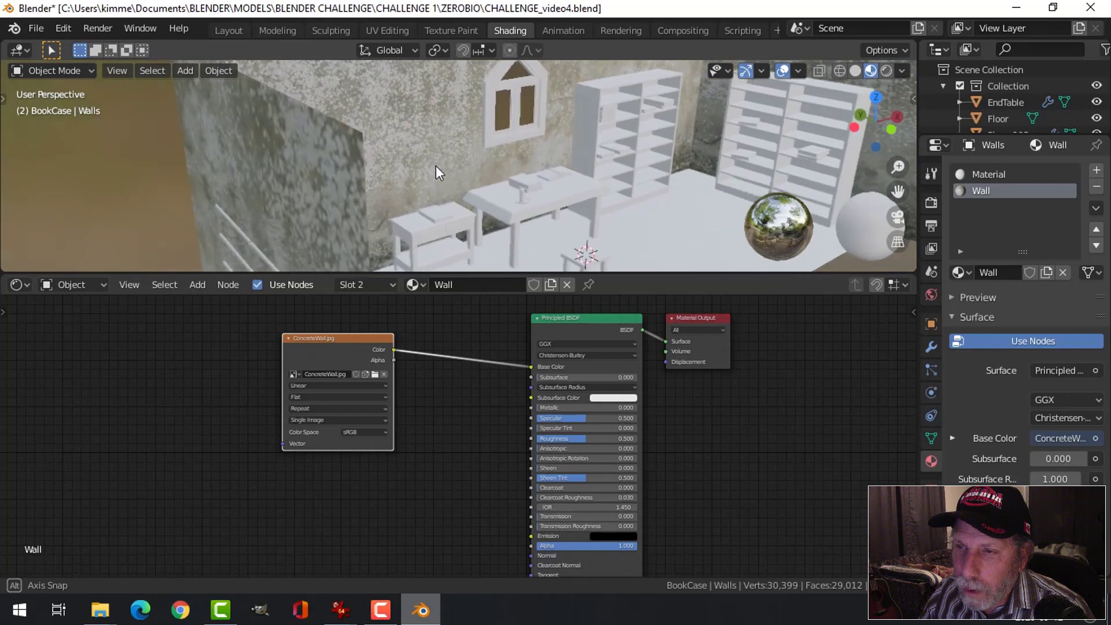
scroll(429, 430, down, 1)
shift+scroll(430, 435, down, 2)
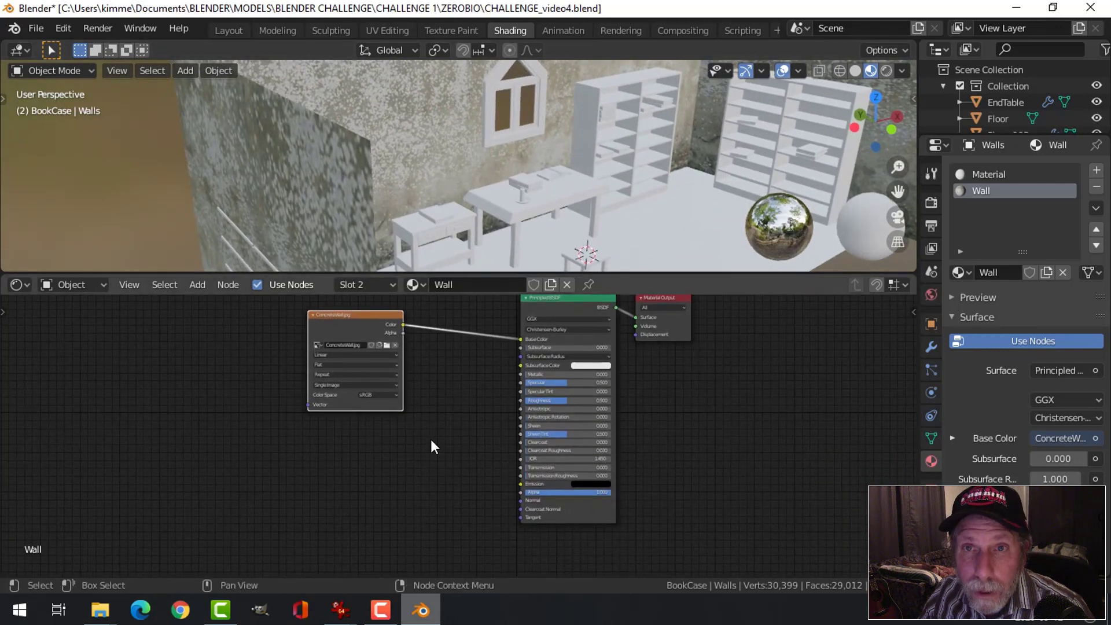
middle_drag(488, 197, 466, 184)
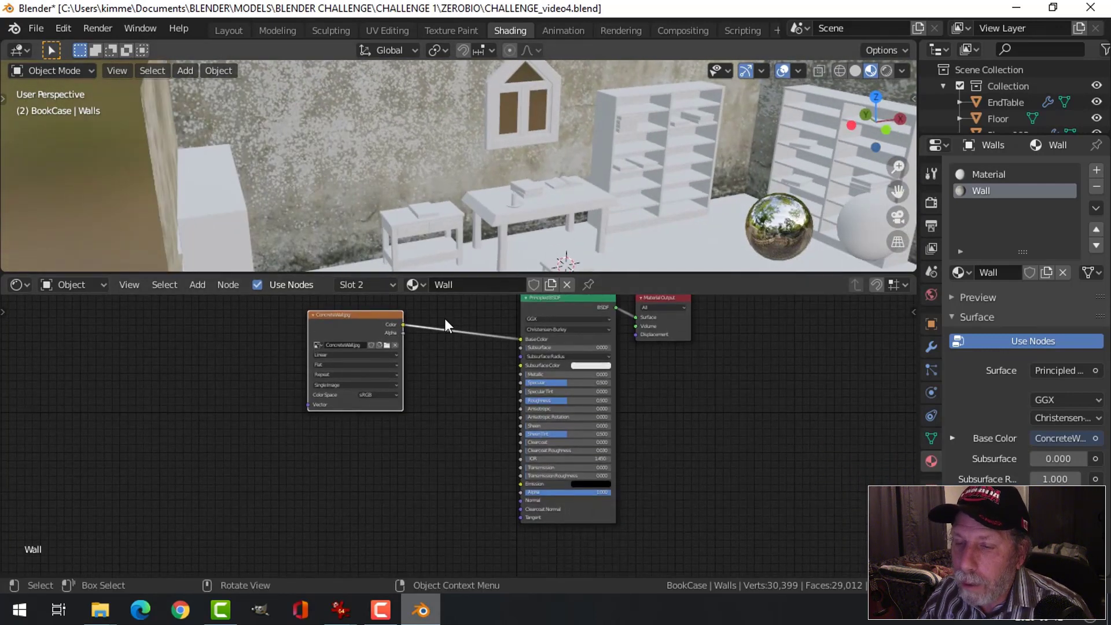
Step: Duplicate the ConcreteWall.jpg image texture node and place the copy below the original
scroll(463, 399, up, 2)
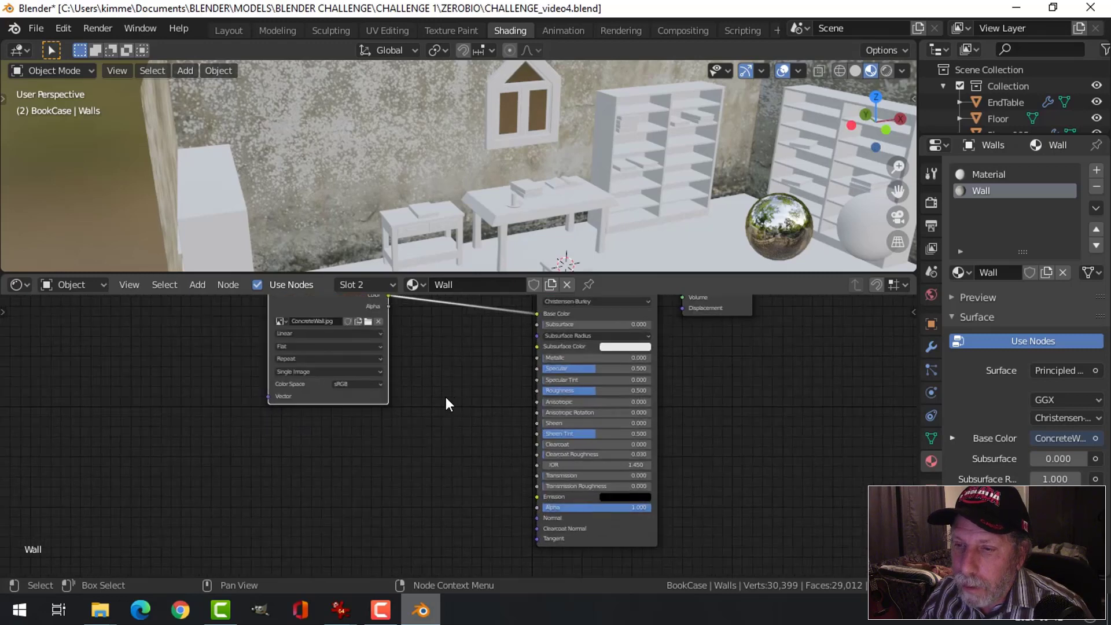
scroll(451, 382, down, 1)
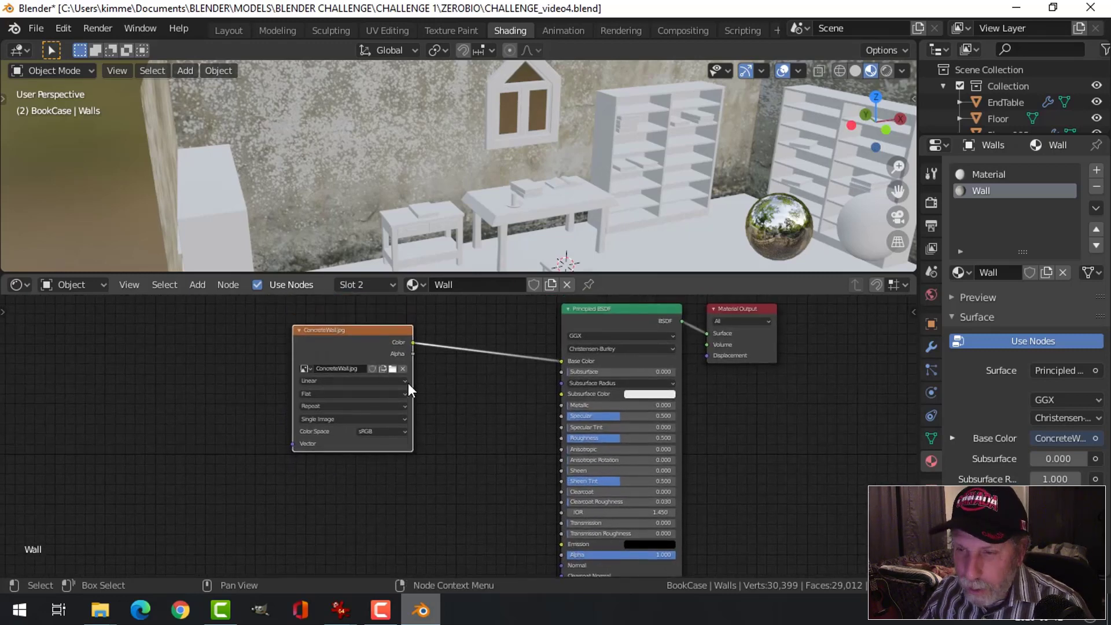
shift+scroll(408, 383, down, 2)
shift+scroll(381, 374, up, 3)
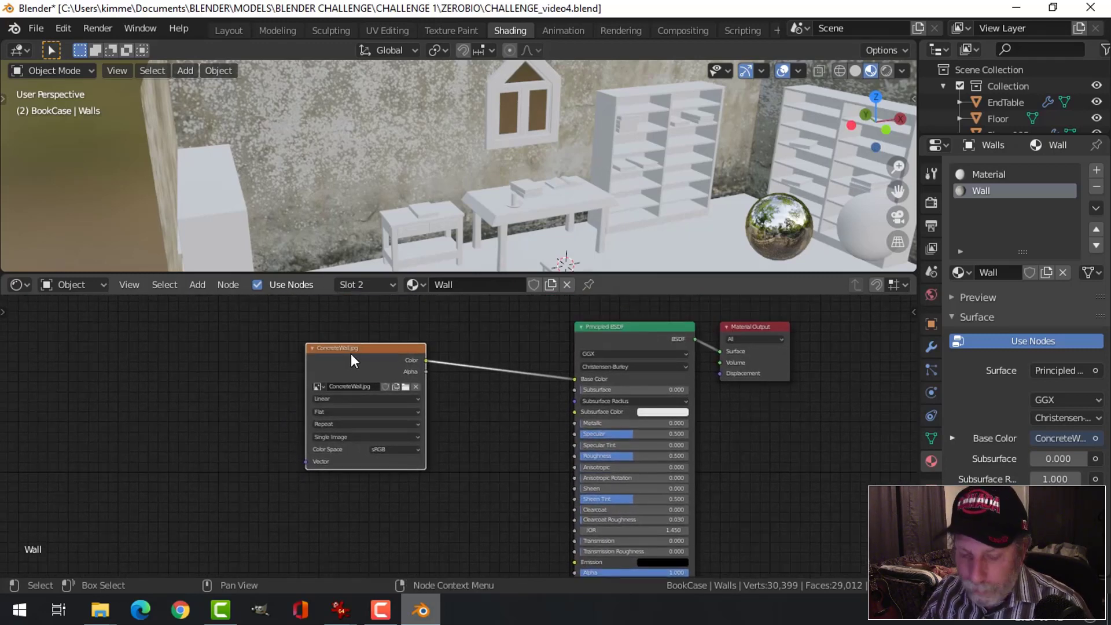
key(shift+d)
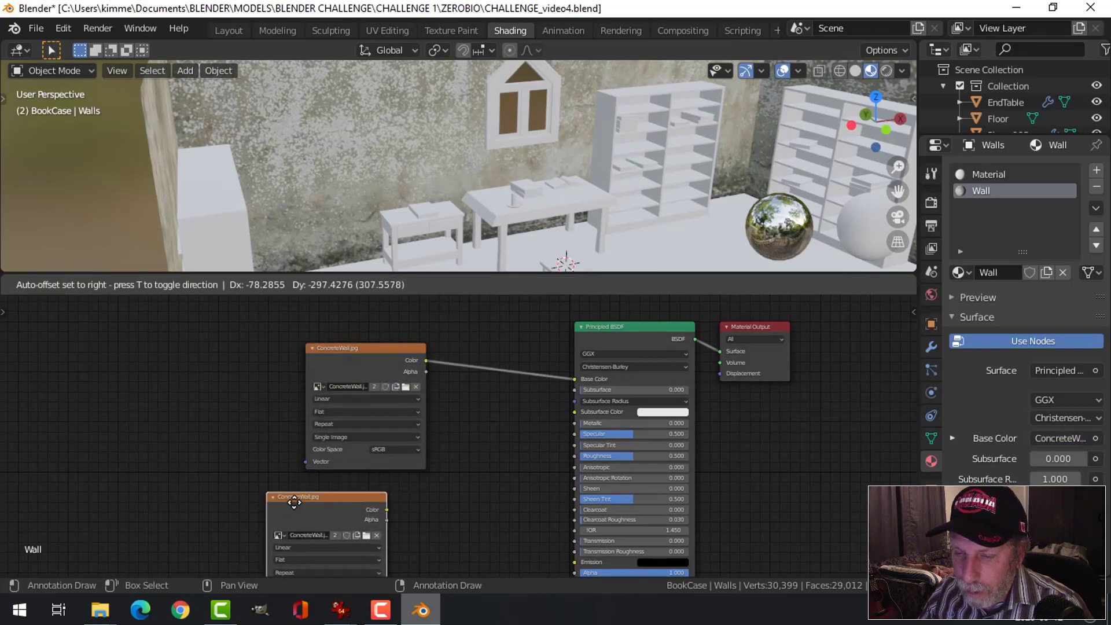
click(239, 501)
shift+scroll(415, 495, down, 6)
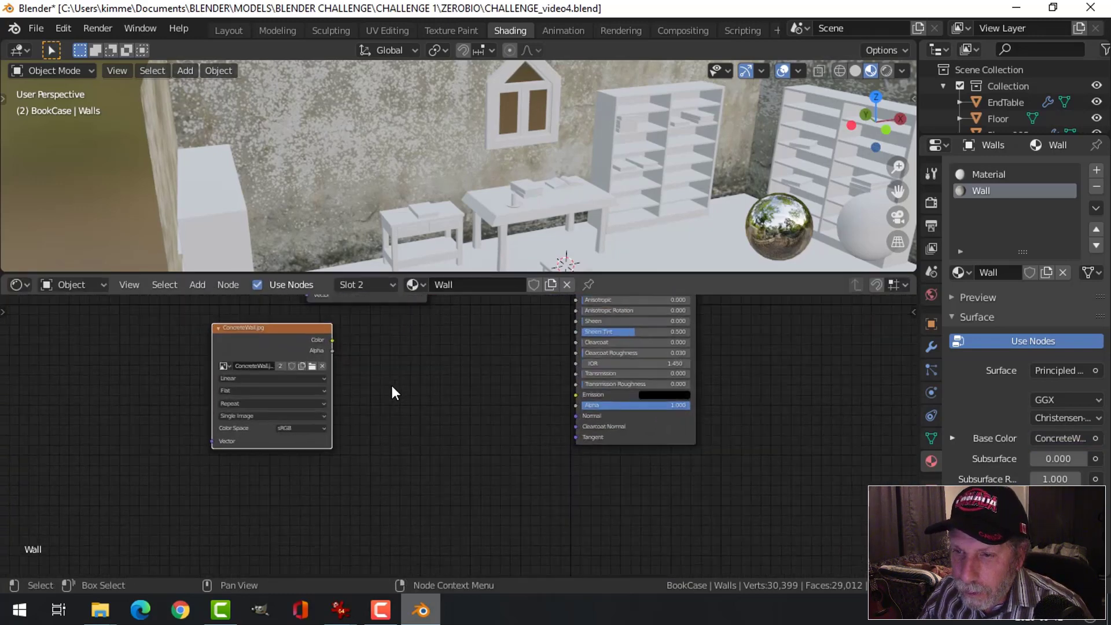
Step: Add a Bump node between the duplicated concrete texture node and the Principled BSDF
scroll(426, 439, up, 3)
key(shift+a)
mouse_move(426, 430)
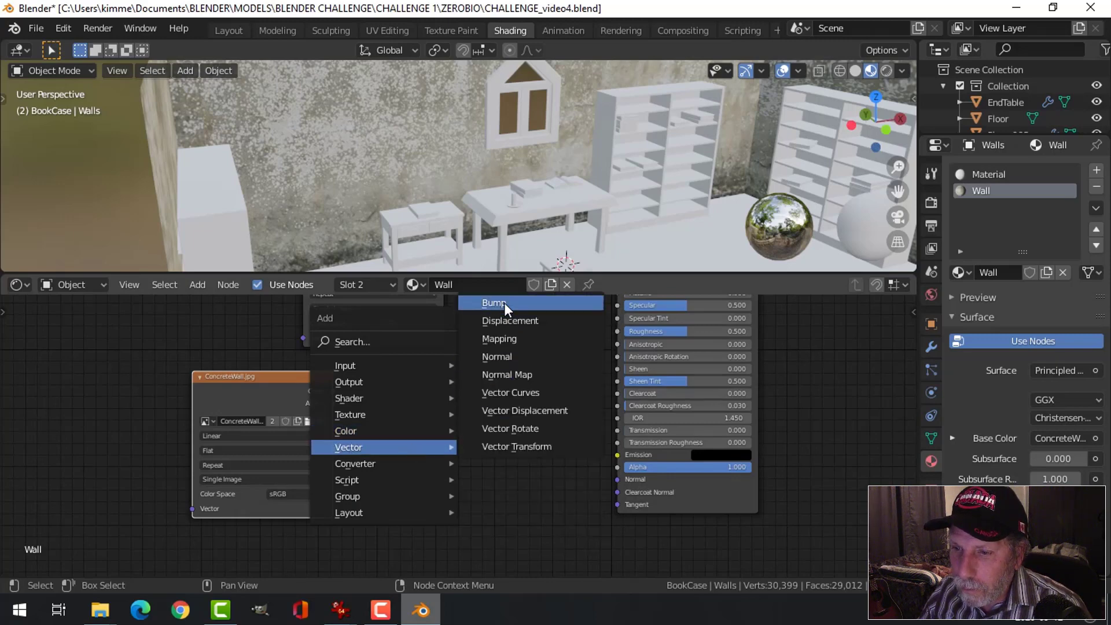
click(504, 303)
click(480, 458)
Step: Connect the duplicated texture's Color to the Bump node's Height and the Bump Normal output to the Principled BSDF's Normal input
scroll(467, 448, up, 1)
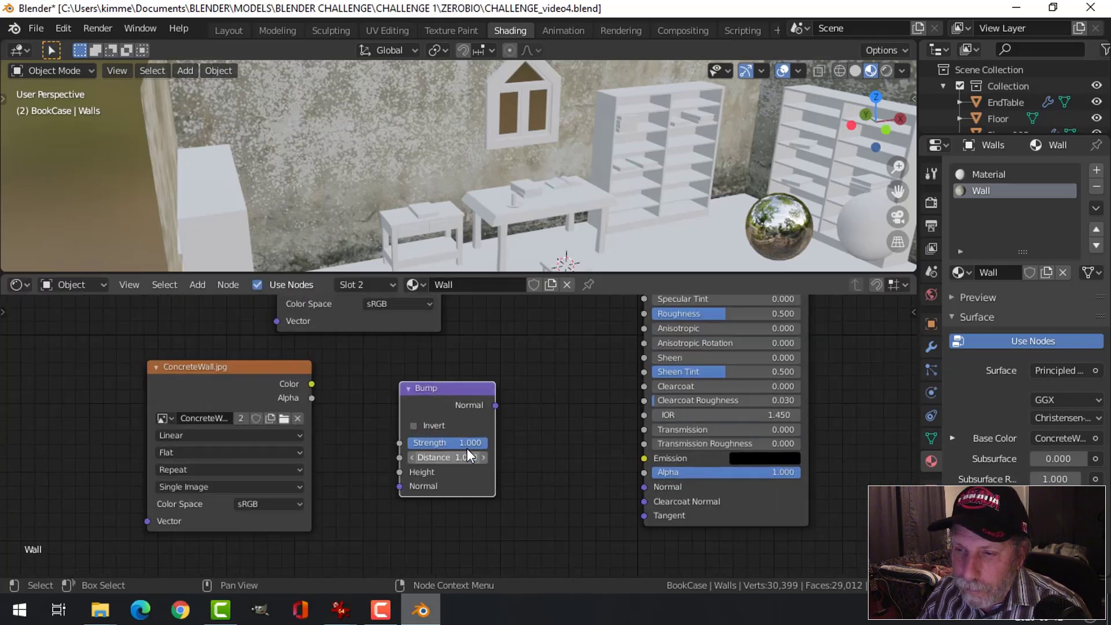
drag(312, 384, 404, 474)
drag(496, 405, 645, 490)
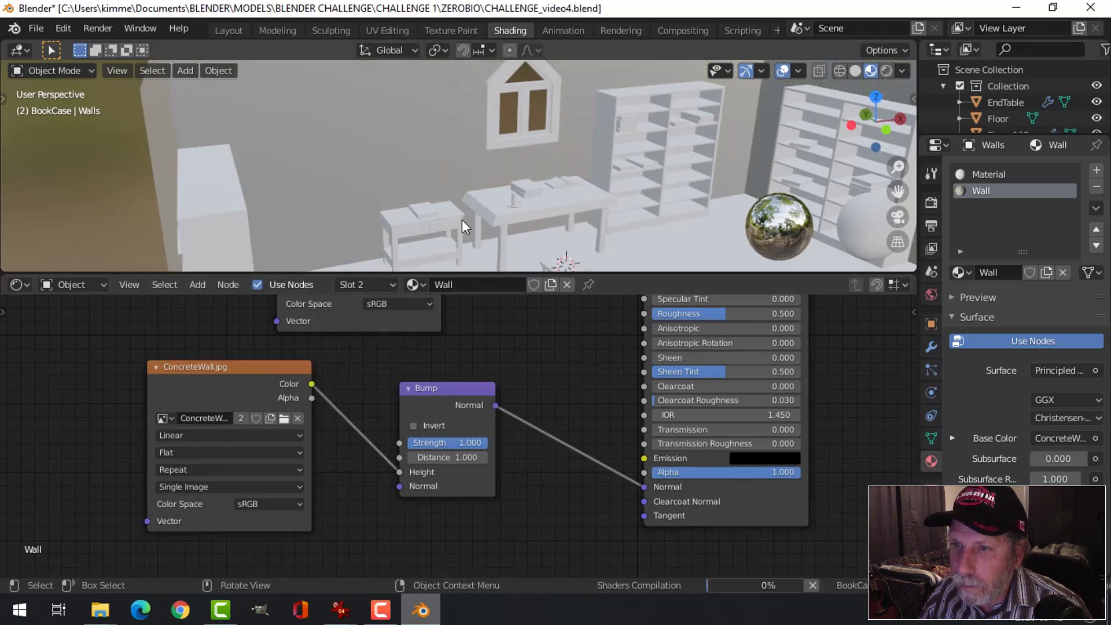
middle_drag(340, 134, 391, 186)
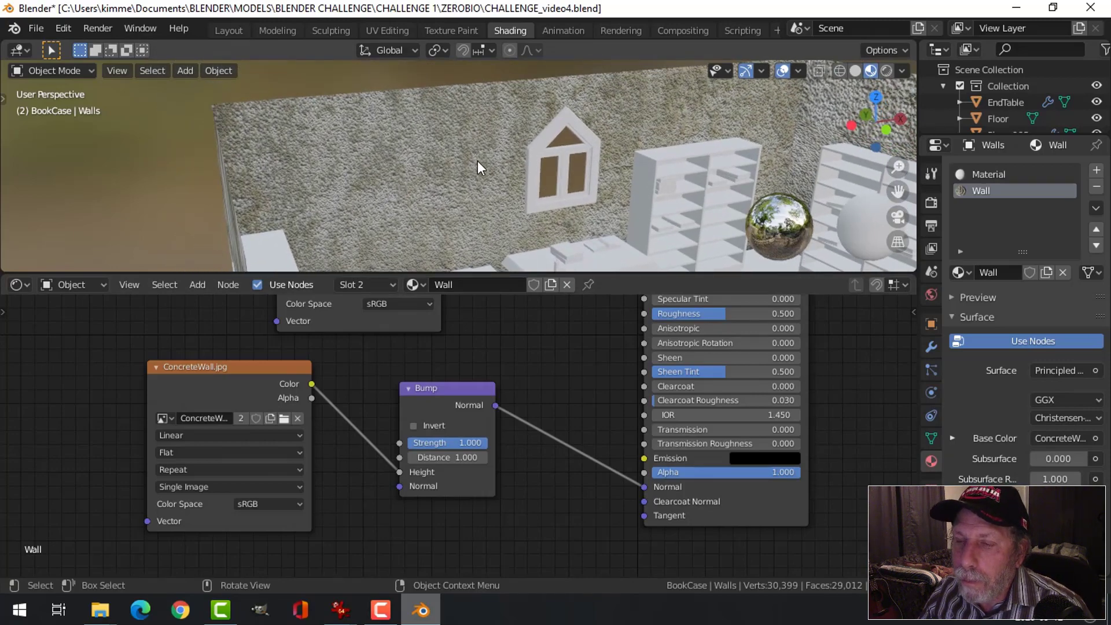
middle_drag(477, 161, 457, 182)
Step: Set the Bump node's Strength to 0.2 and inspect the relief on the walls
middle_drag(541, 419, 521, 356)
click(449, 379)
text(0)
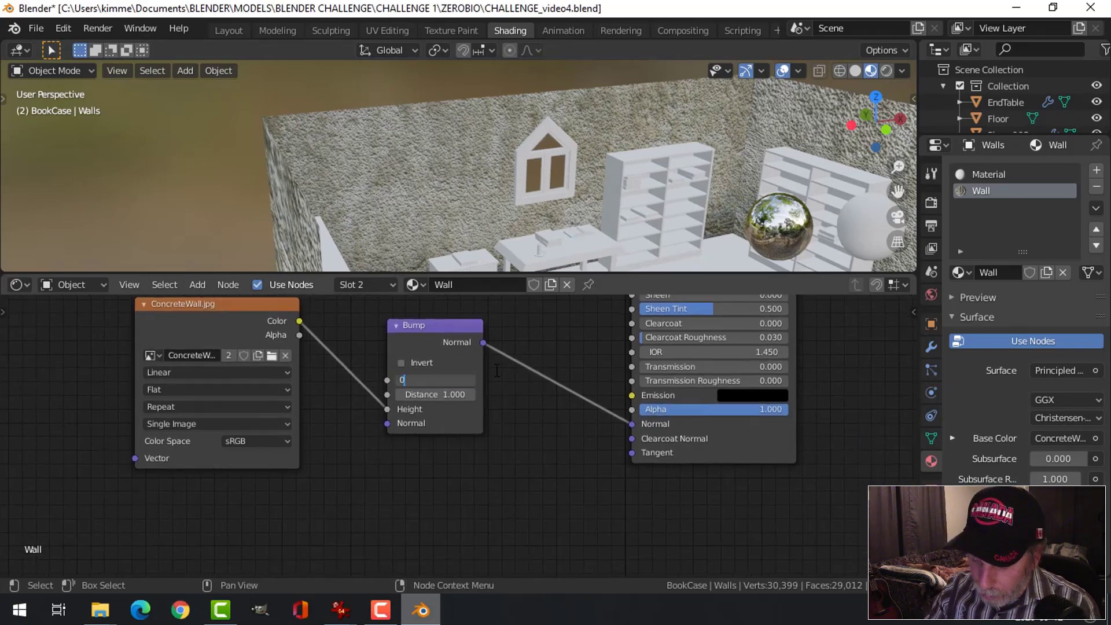
text(.2)
key(Return)
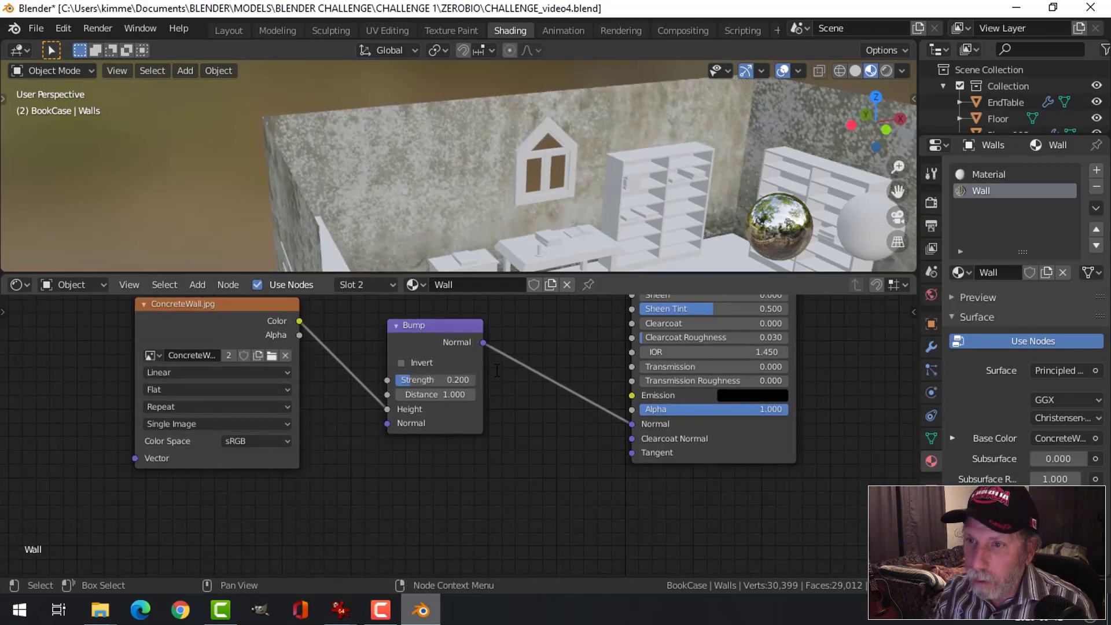
scroll(443, 167, up, 5)
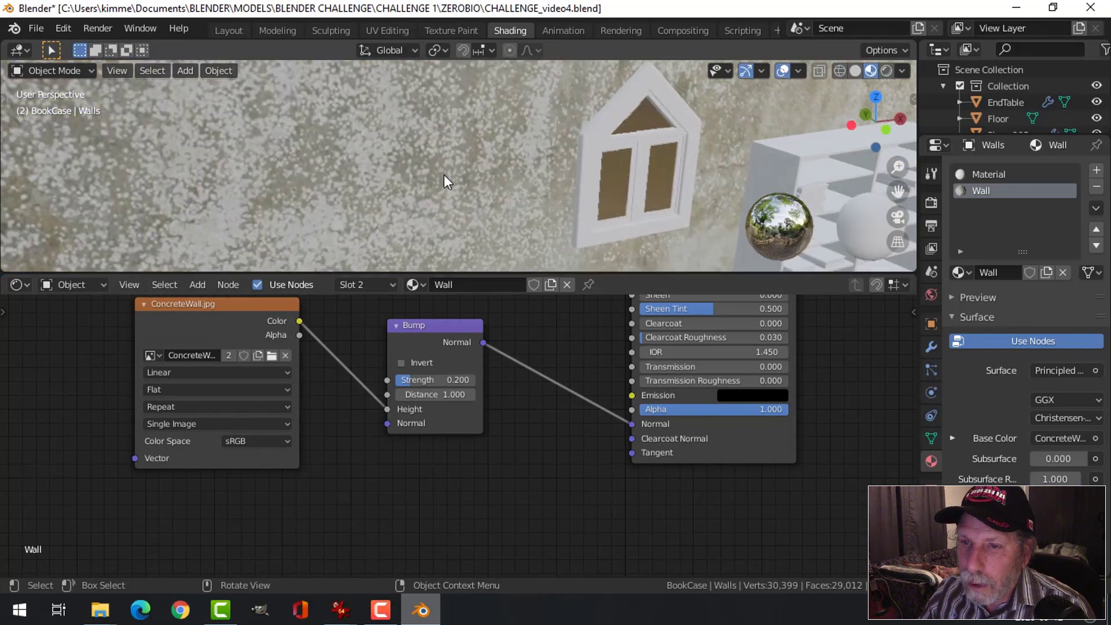
middle_drag(444, 175, 392, 191)
scroll(392, 191, down, 6)
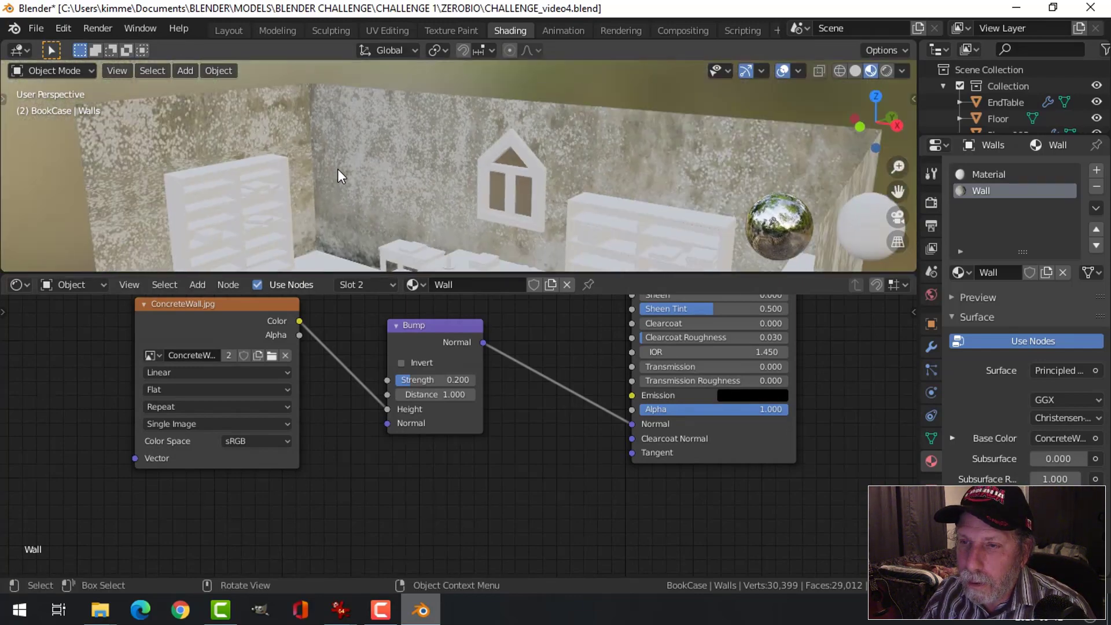
Step: Set the Bump node's Strength to 0.4 and inspect the walls up close
middle_drag(338, 168, 486, 180)
click(473, 377)
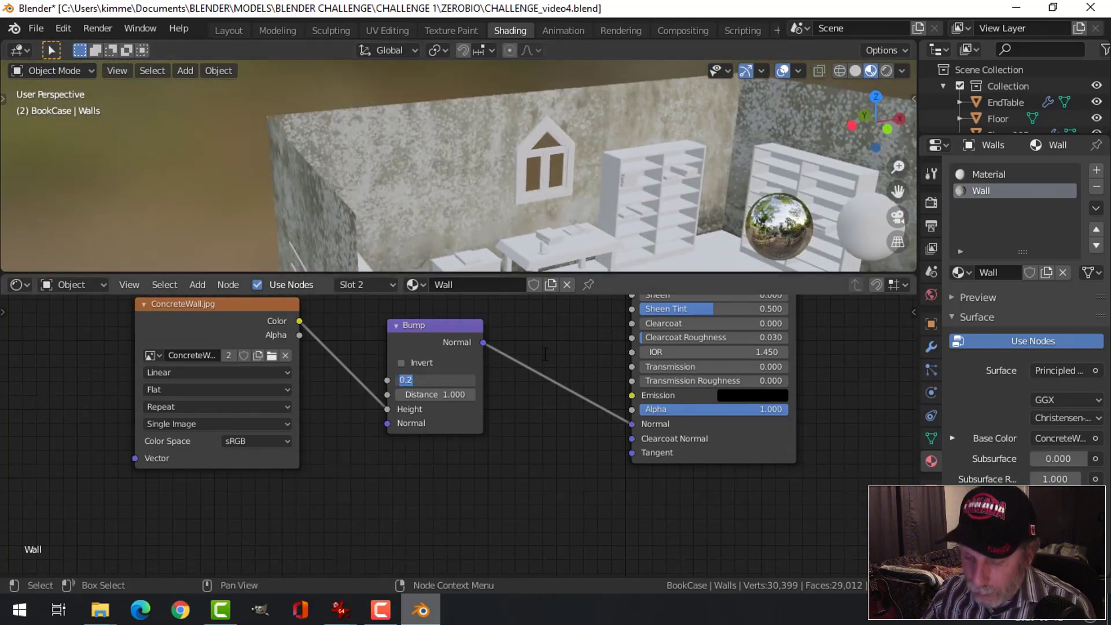
text(0.4)
key(Return)
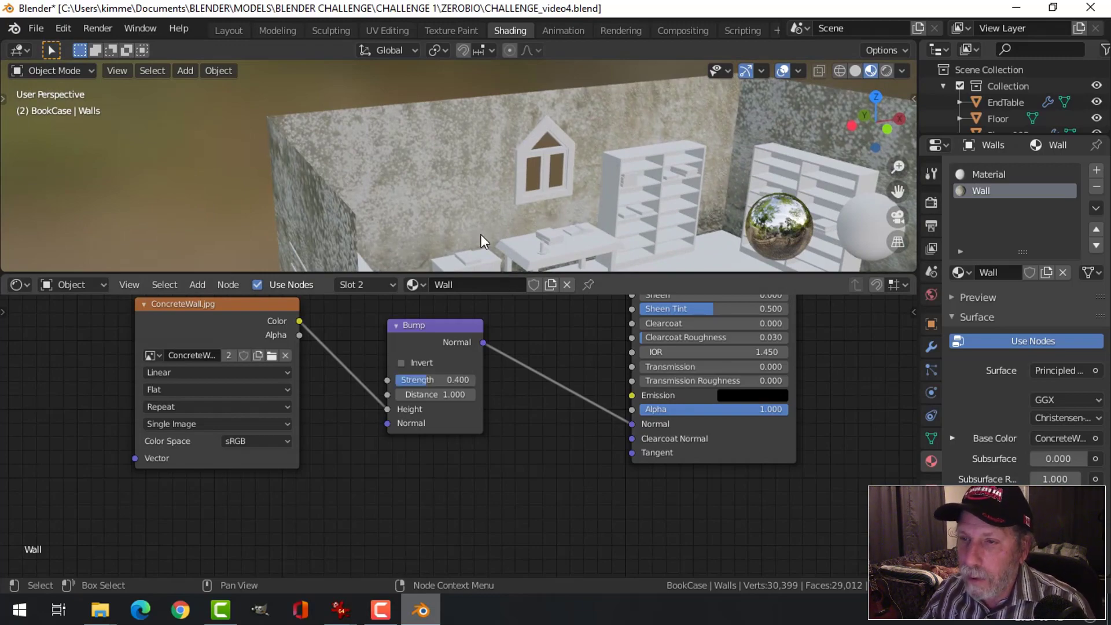
middle_drag(481, 235, 471, 187)
scroll(446, 207, up, 5)
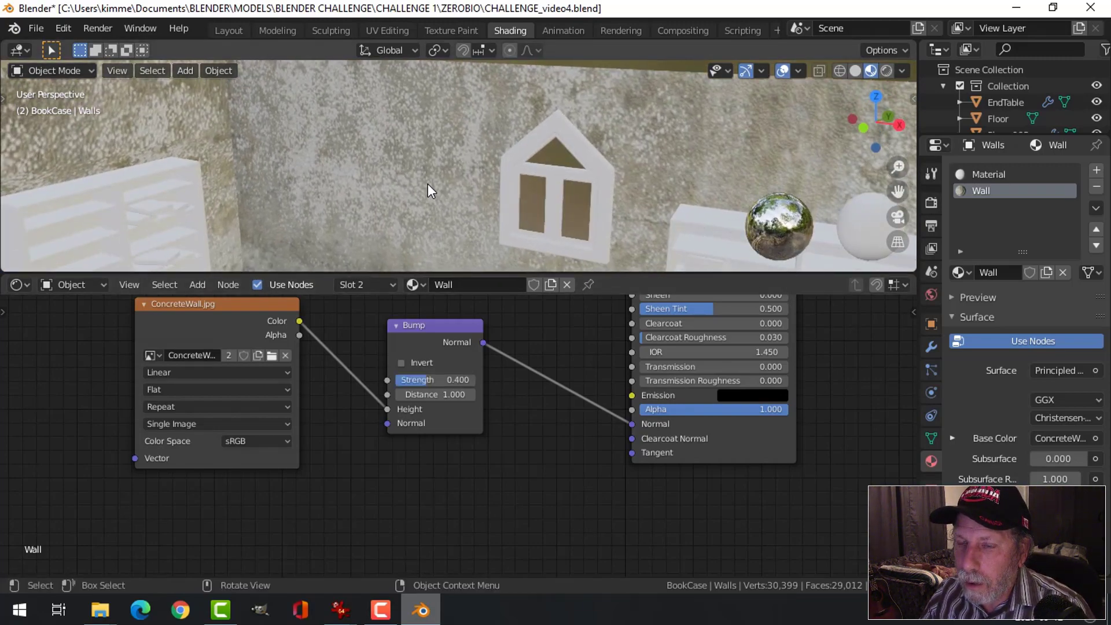
scroll(424, 186, down, 3)
middle_drag(426, 196, 468, 196)
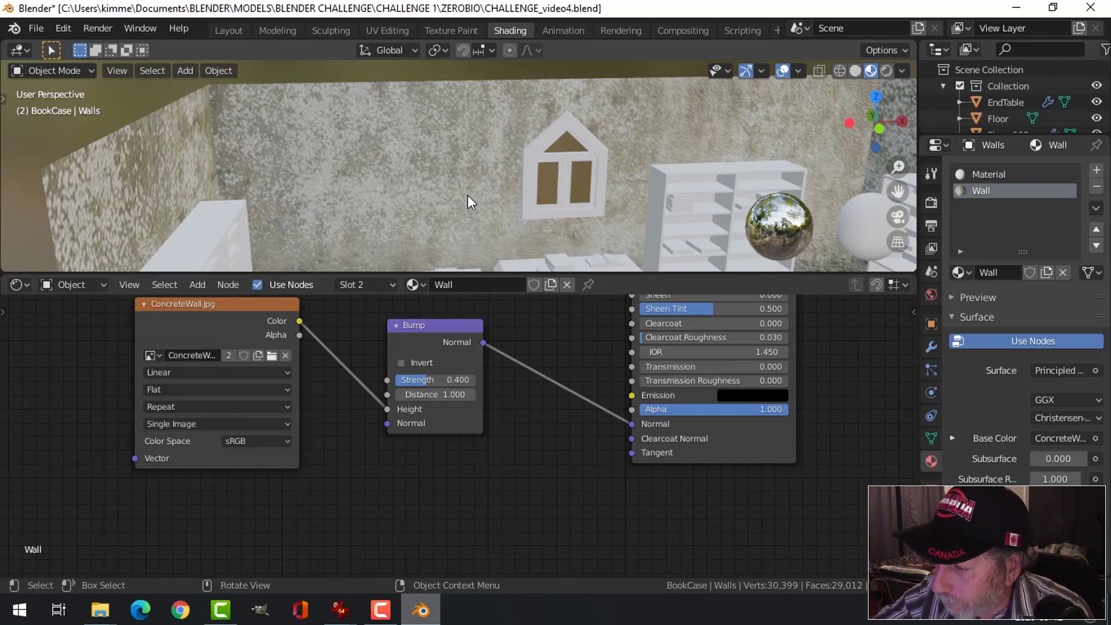
Step: Tidy the Wall material's node graph by moving the Bump node and the duplicated texture node closer to the Principled BSDF
scroll(548, 363, down, 5)
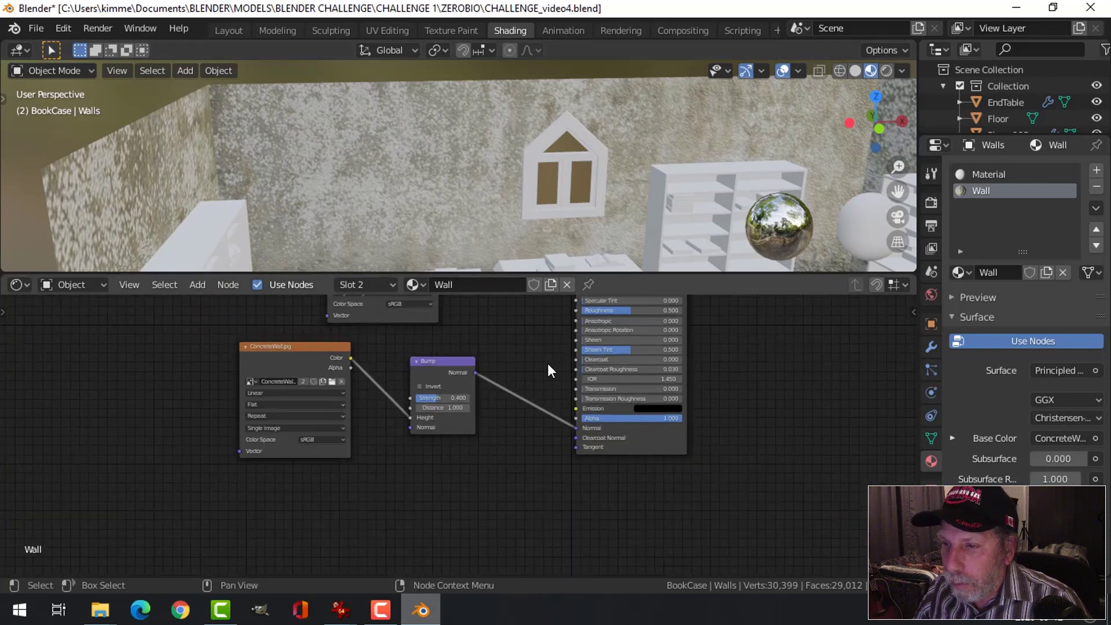
middle_drag(498, 379, 510, 451)
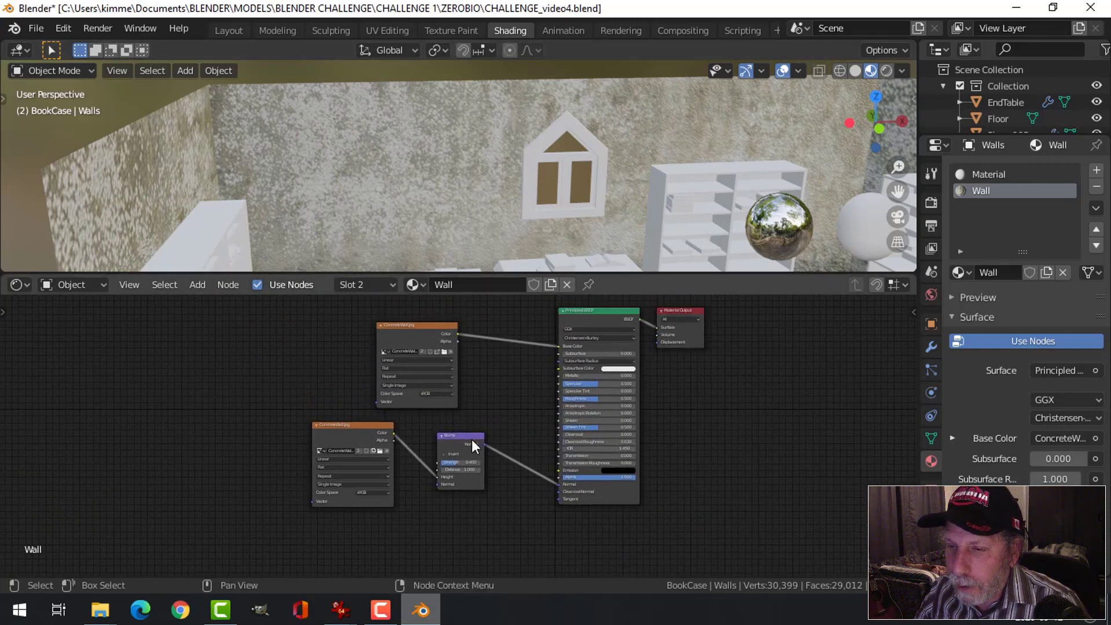
drag(471, 439, 512, 443)
drag(352, 425, 399, 438)
Step: Select the room's floor and add a second material slot with a new material
middle_drag(515, 202, 507, 168)
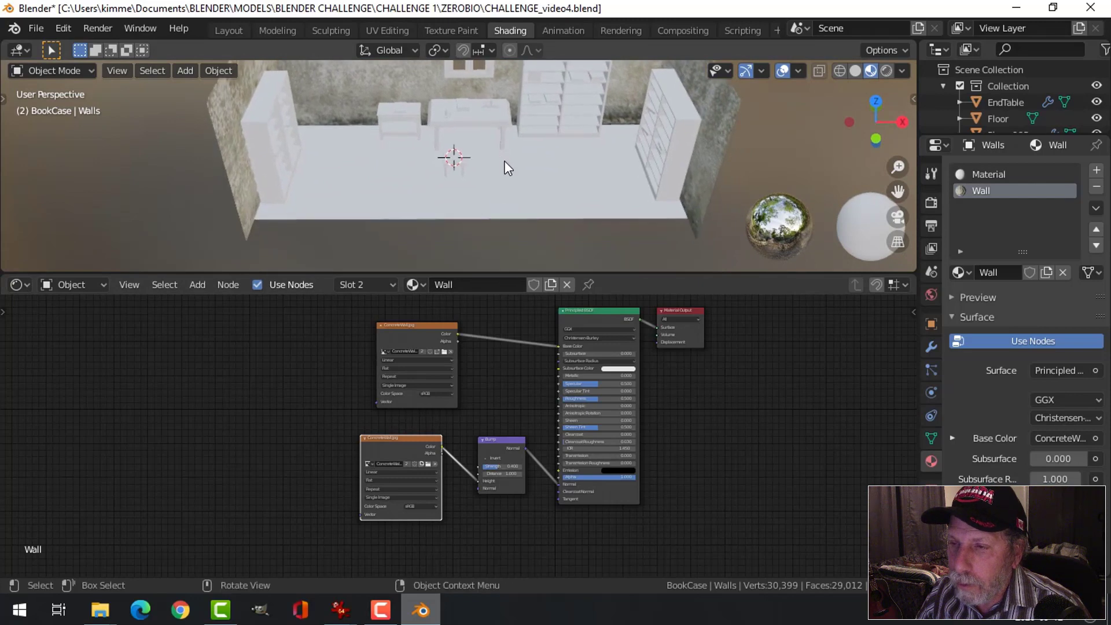
click(557, 193)
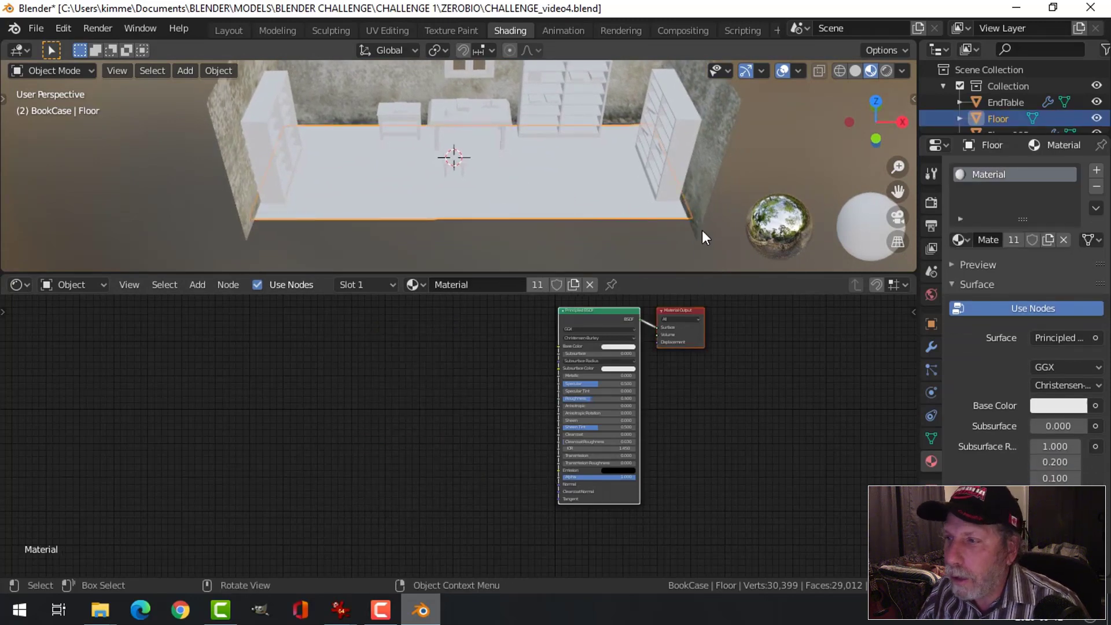
click(1097, 172)
click(1028, 274)
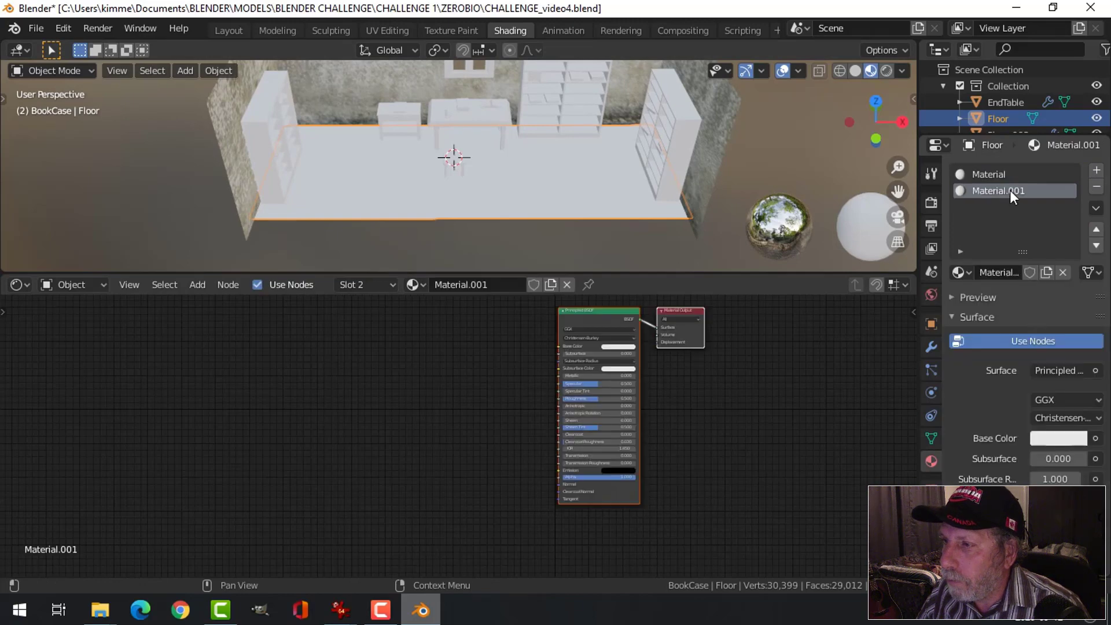
Step: Name the floor's new material Floor and add an Image Texture node to its node graph
text(Floor)
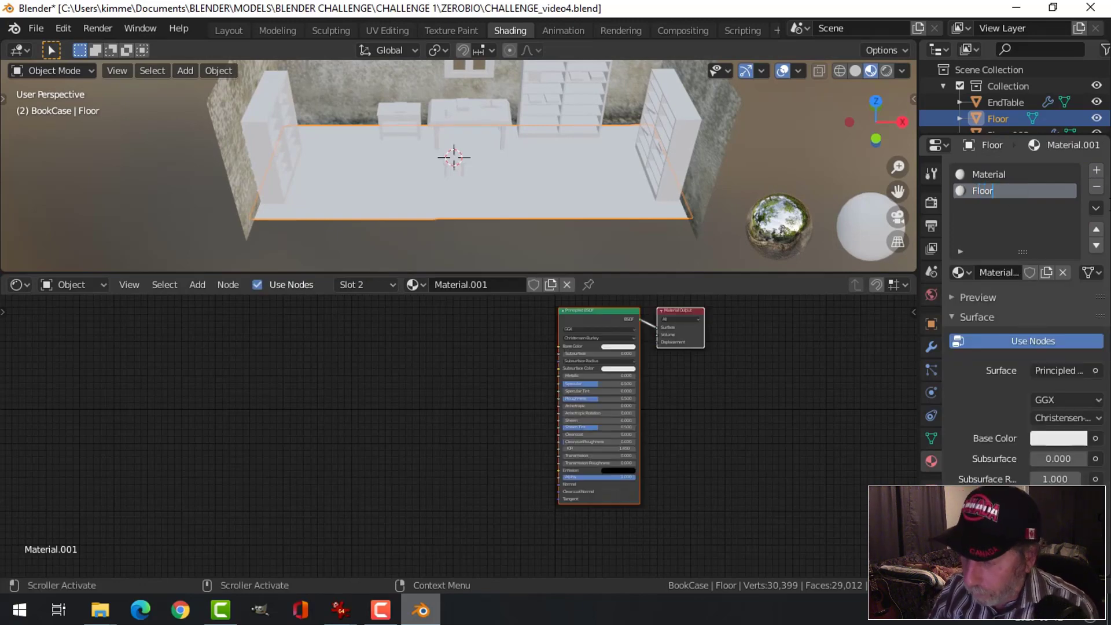
key(Return)
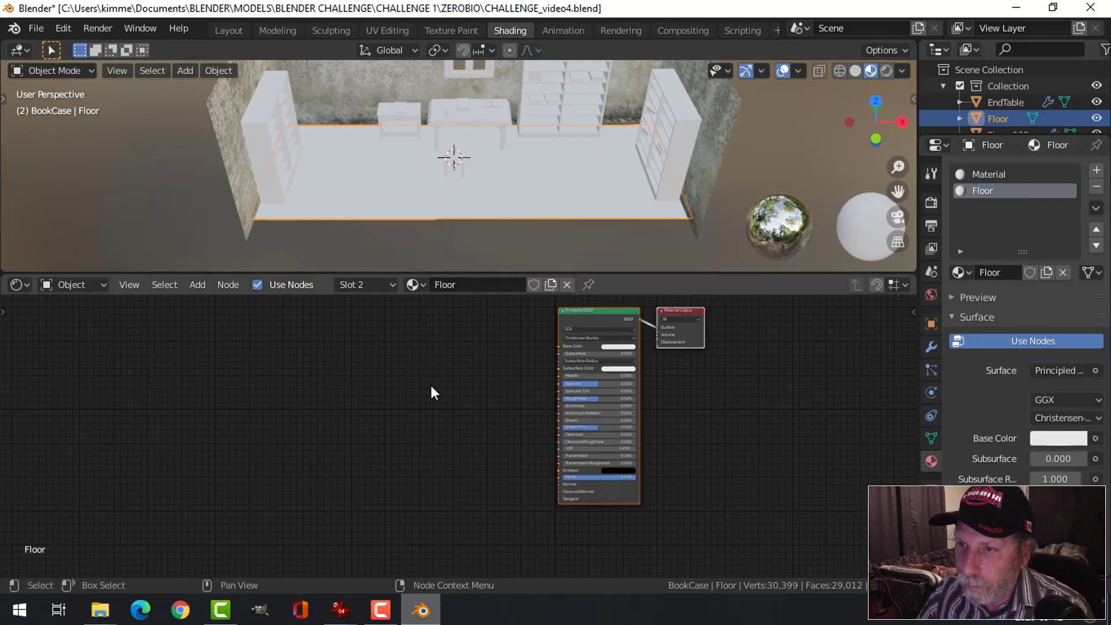
key(shift+a)
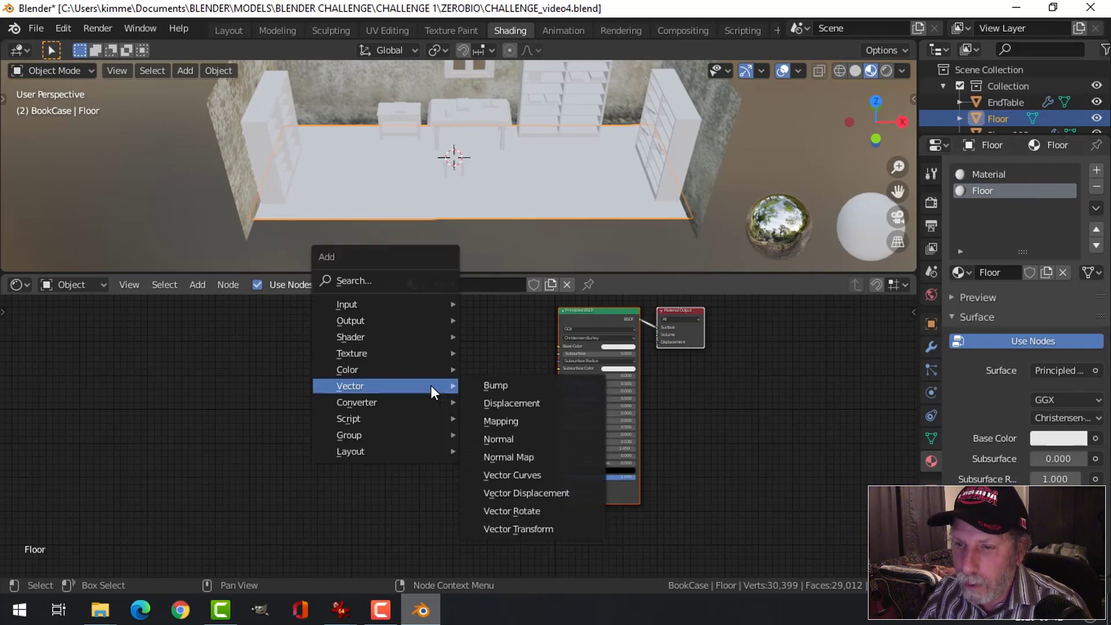
mouse_move(392, 355)
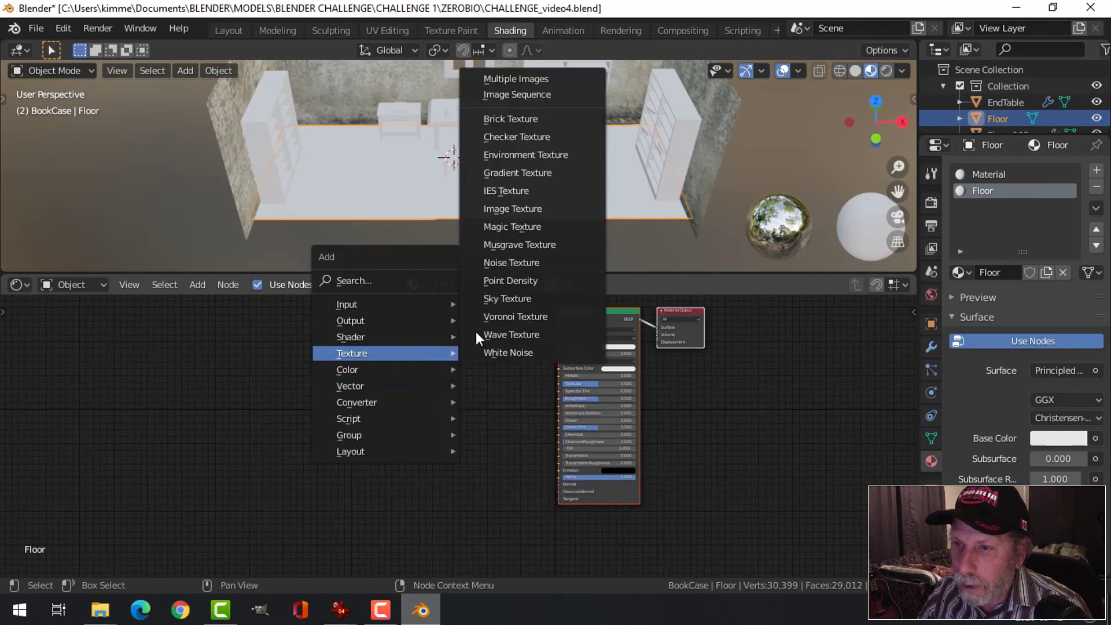
click(515, 209)
click(365, 346)
Step: Load Floor3.jpg into the Image Texture node and connect its Color output to the Principled BSDF's Base Color
scroll(430, 383, up, 3)
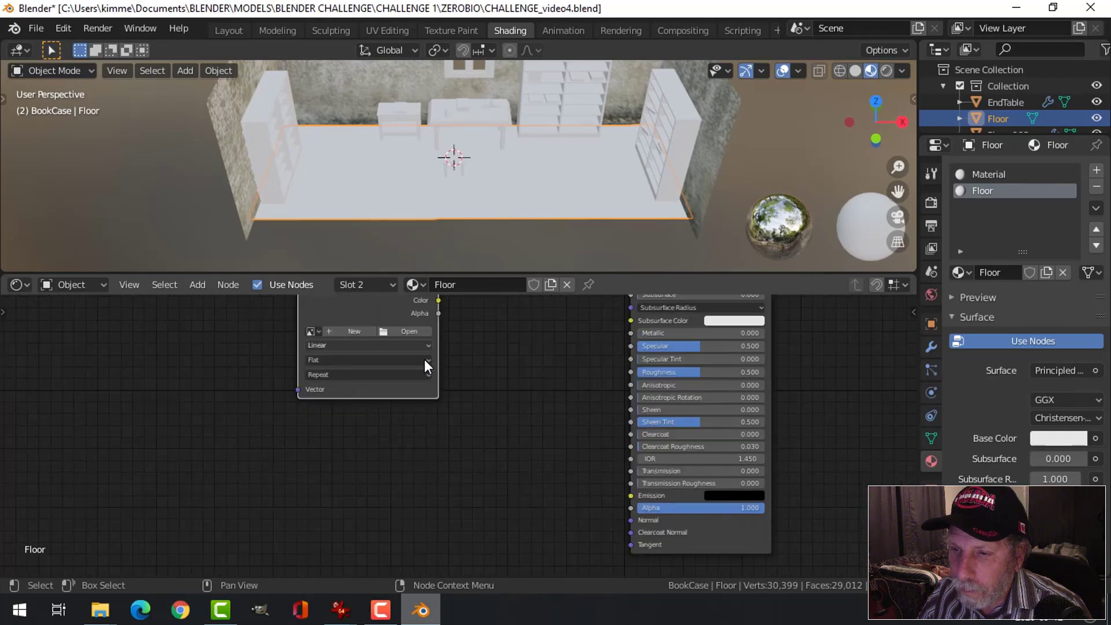
click(437, 423)
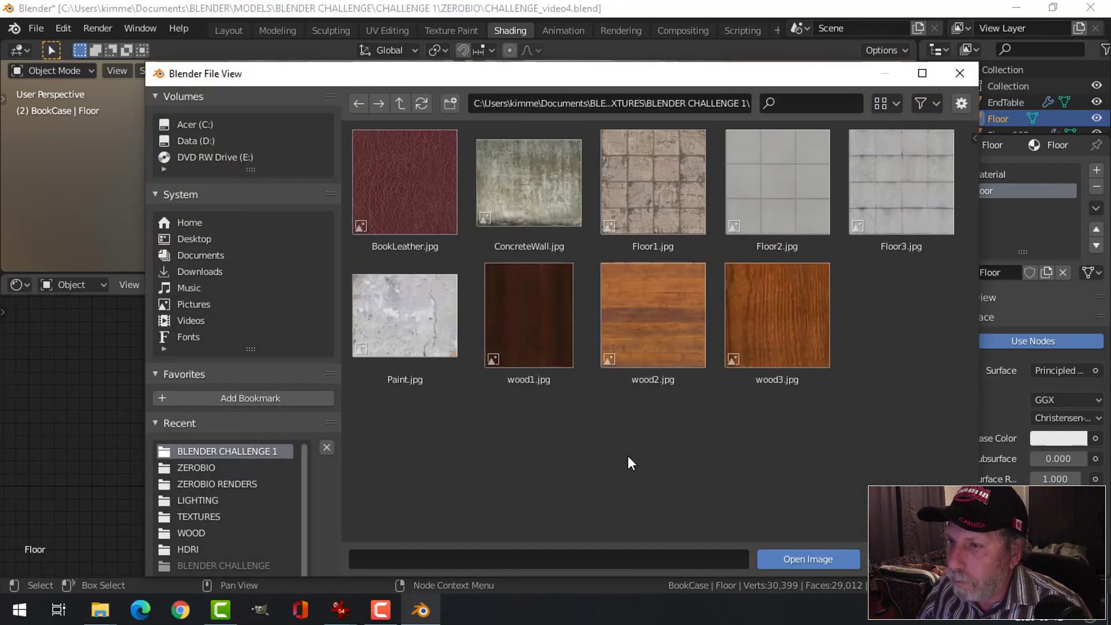
click(900, 207)
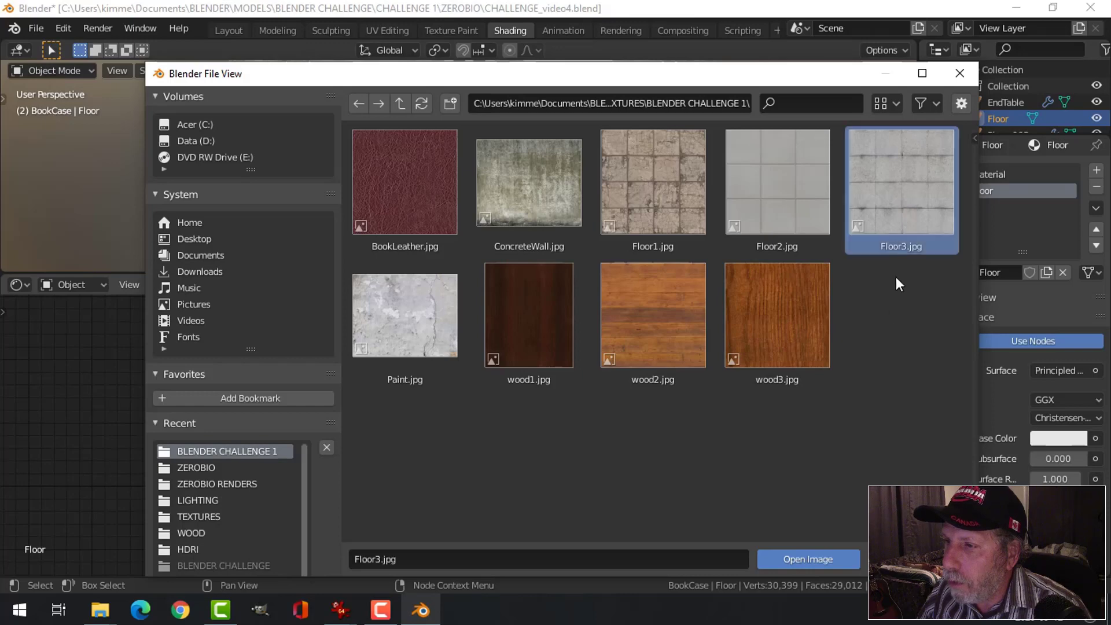
click(819, 559)
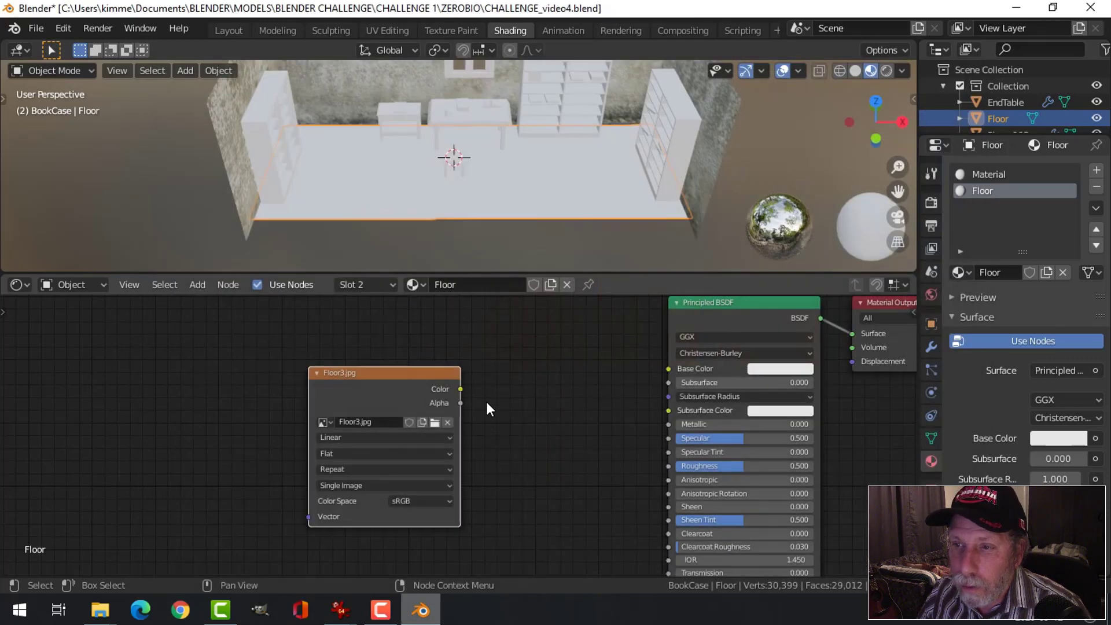
drag(461, 388, 668, 368)
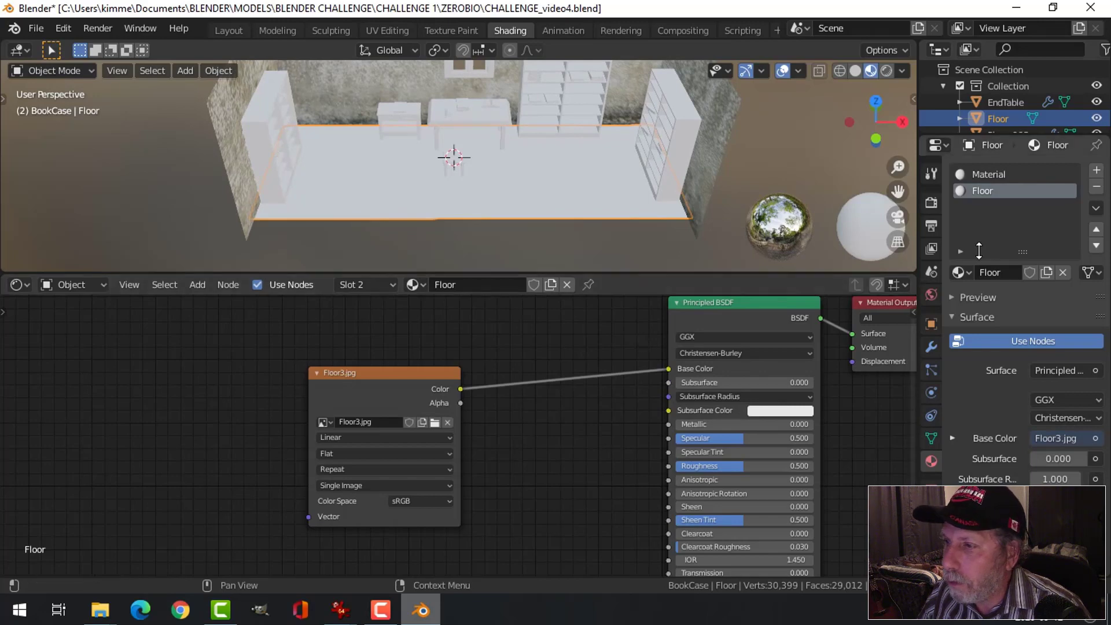
Step: Assign the Floor material to all of the floor's faces and inspect the texture on the floor
key(Tab)
key(a)
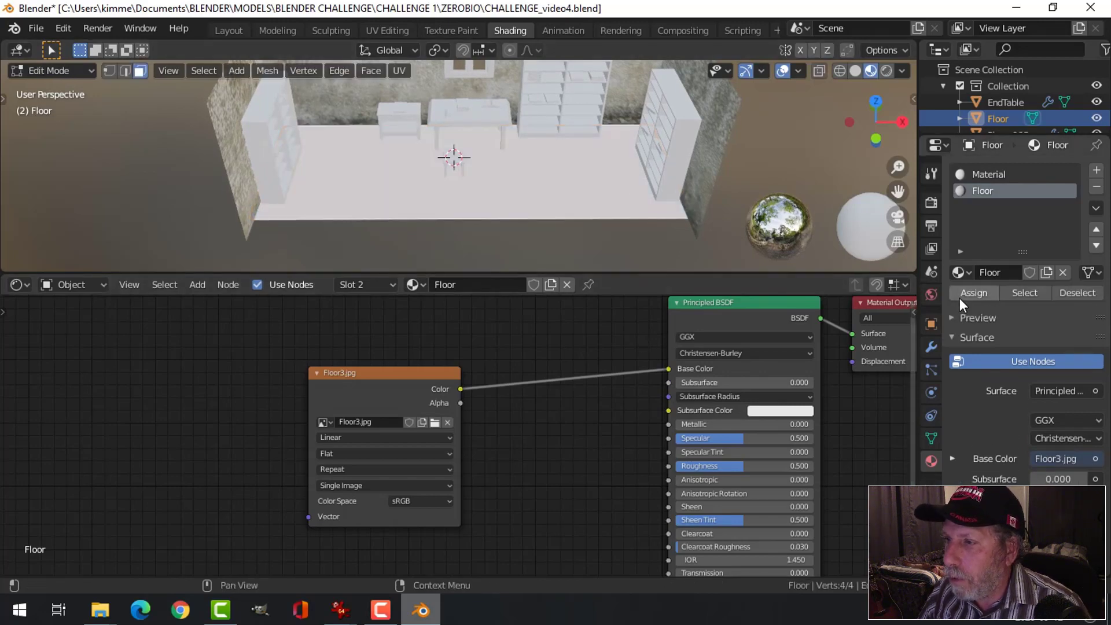
click(962, 293)
key(Tab)
middle_drag(543, 208, 534, 217)
scroll(533, 210, up, 3)
scroll(535, 217, down, 4)
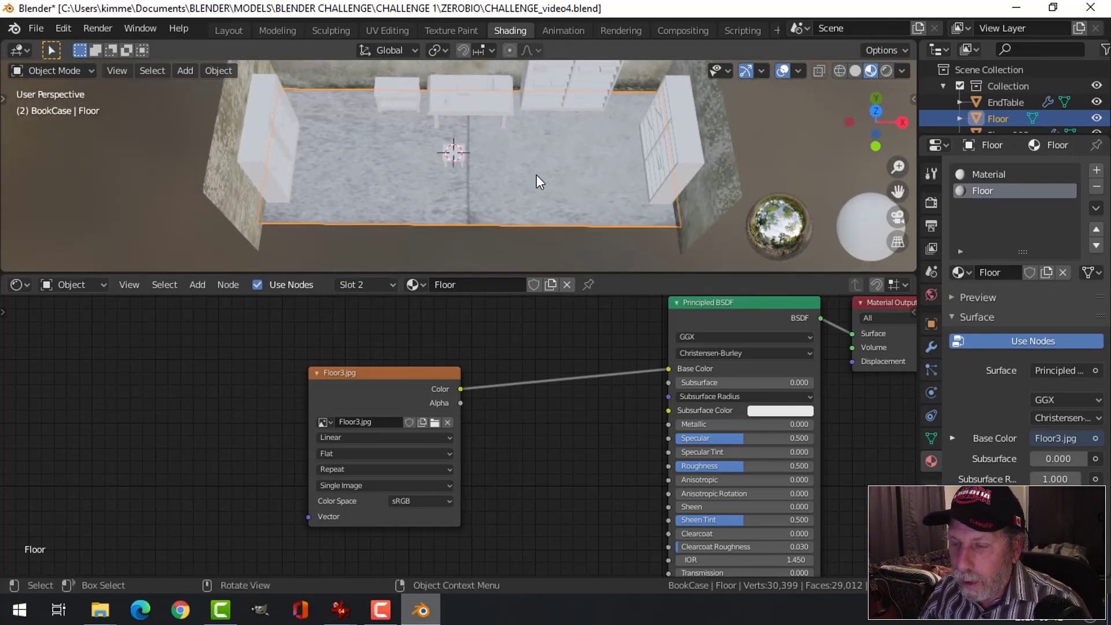
Step: Unwrap the UVs of the floor mesh and check how the tiles lie
key(Tab)
key(u)
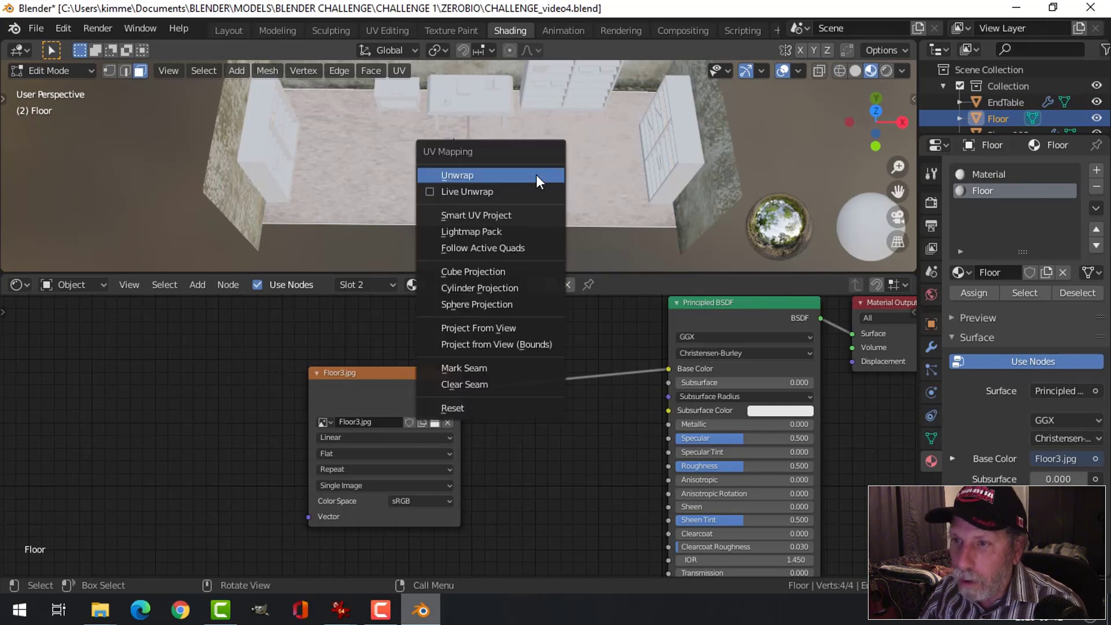
click(536, 175)
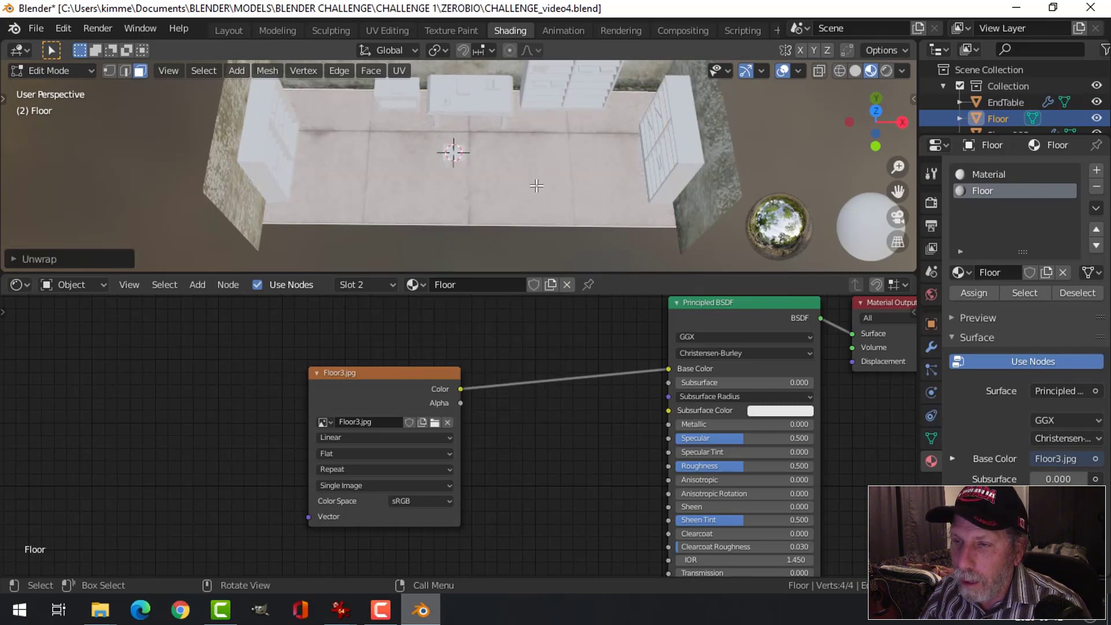
middle_drag(508, 183, 509, 203)
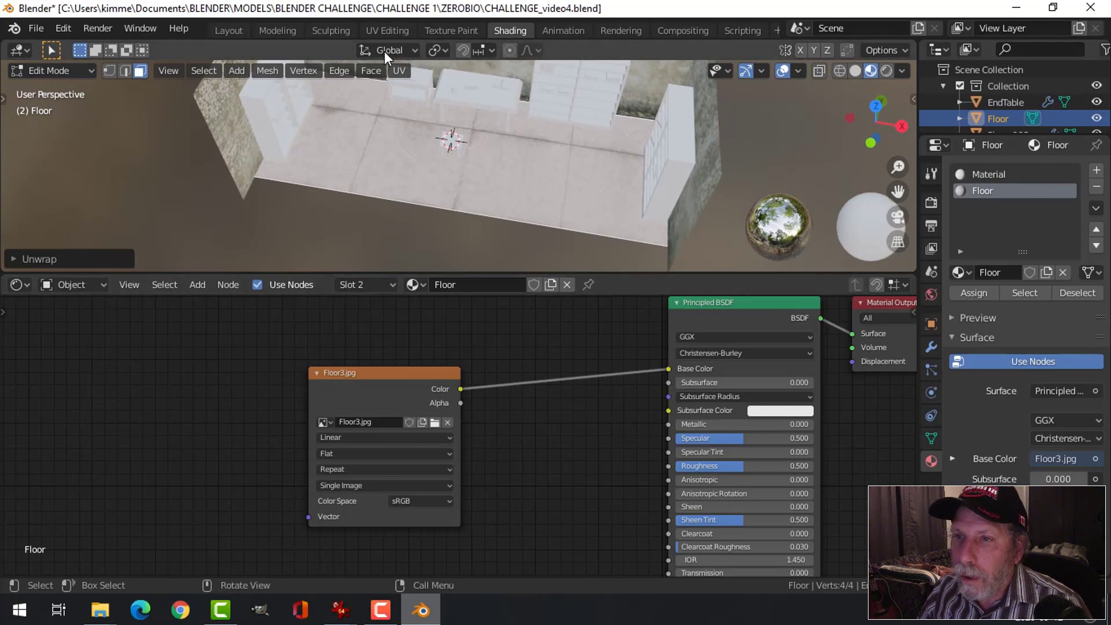
Step: Bring up the floor's UV layout over Floor3.jpg in the UV Editing workspace and select the whole island
click(386, 30)
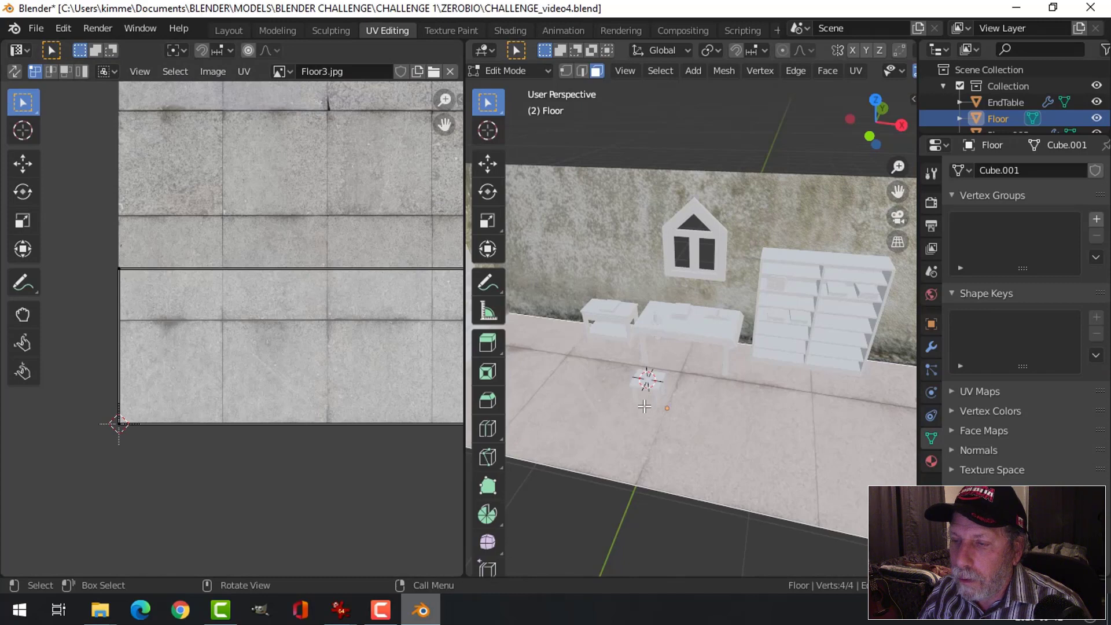
scroll(290, 290, down, 2)
scroll(264, 289, down, 3)
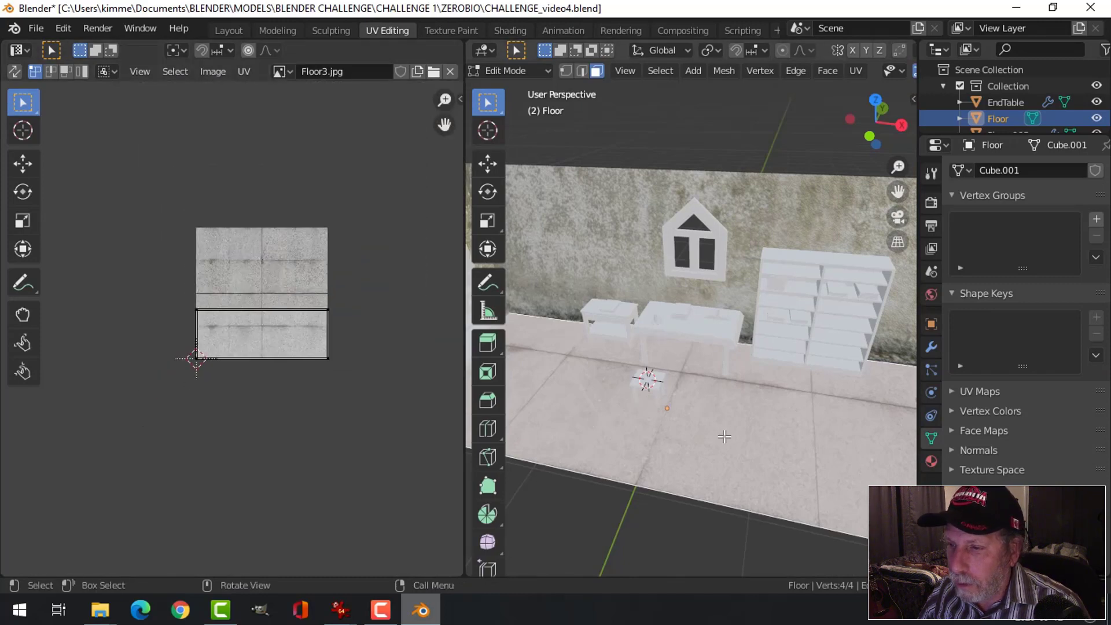
scroll(724, 437, down, 1)
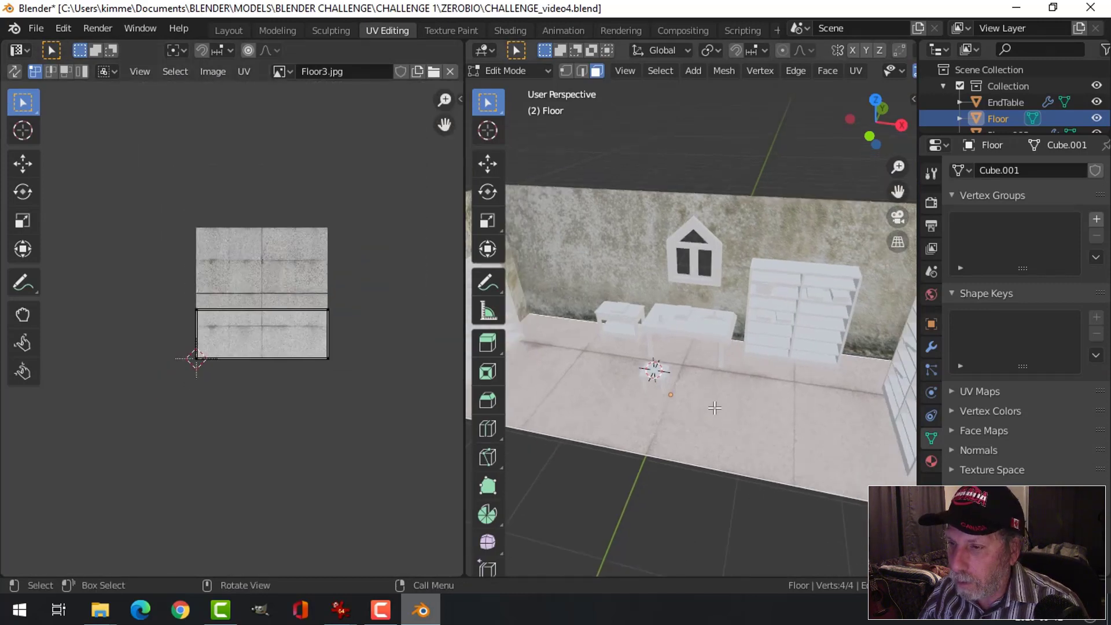
key(Tab)
key(Tab)
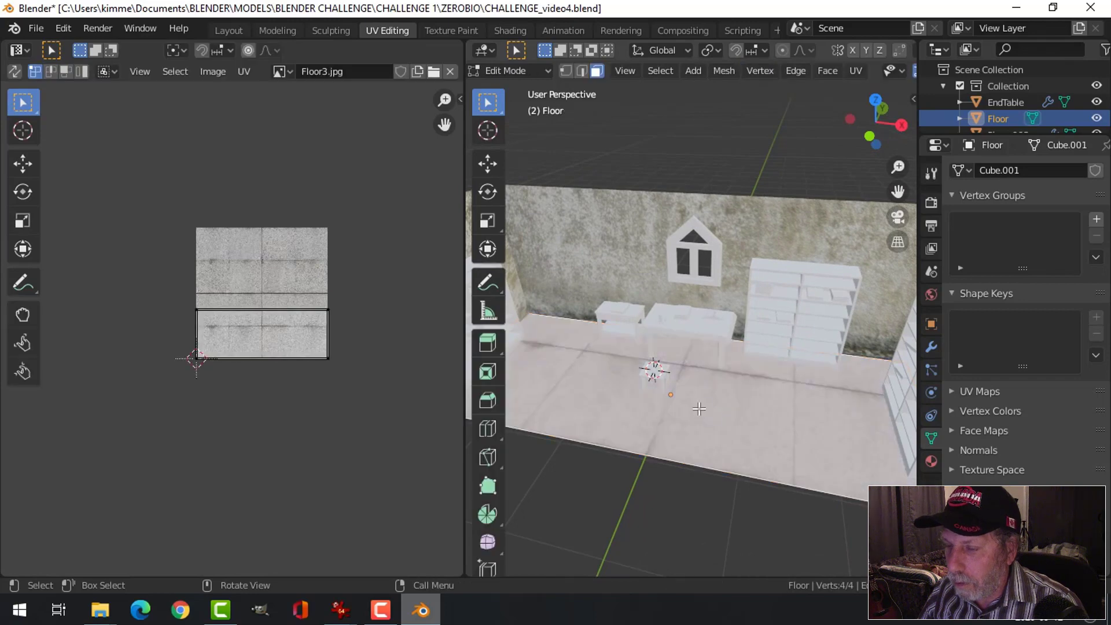
scroll(270, 347, up, 2)
click(266, 344)
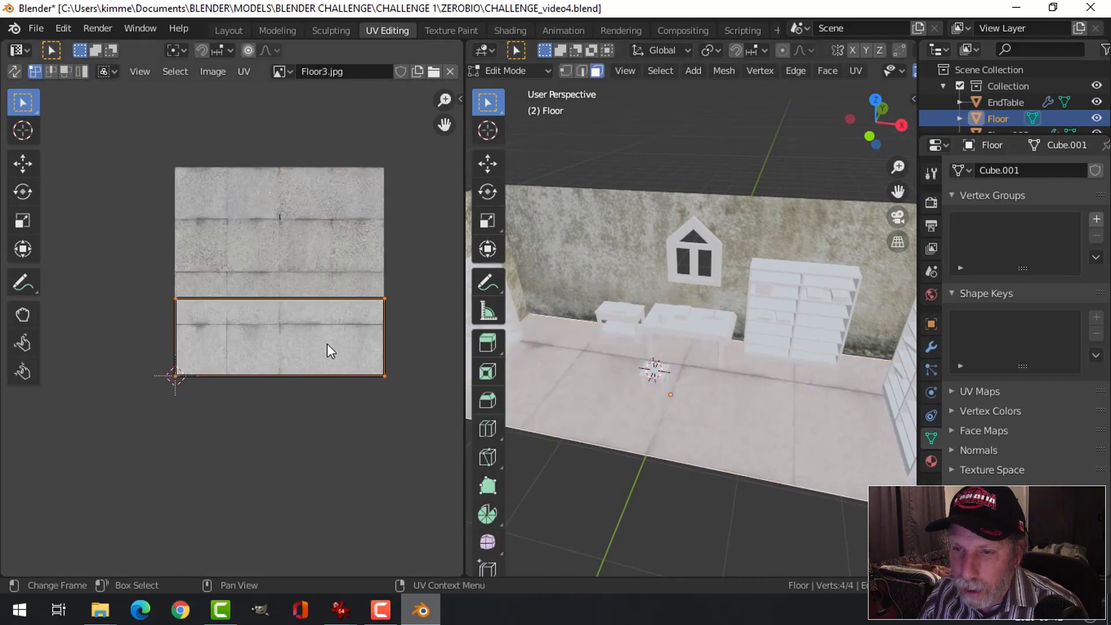
scroll(330, 345, up, 2)
scroll(283, 300, down, 2)
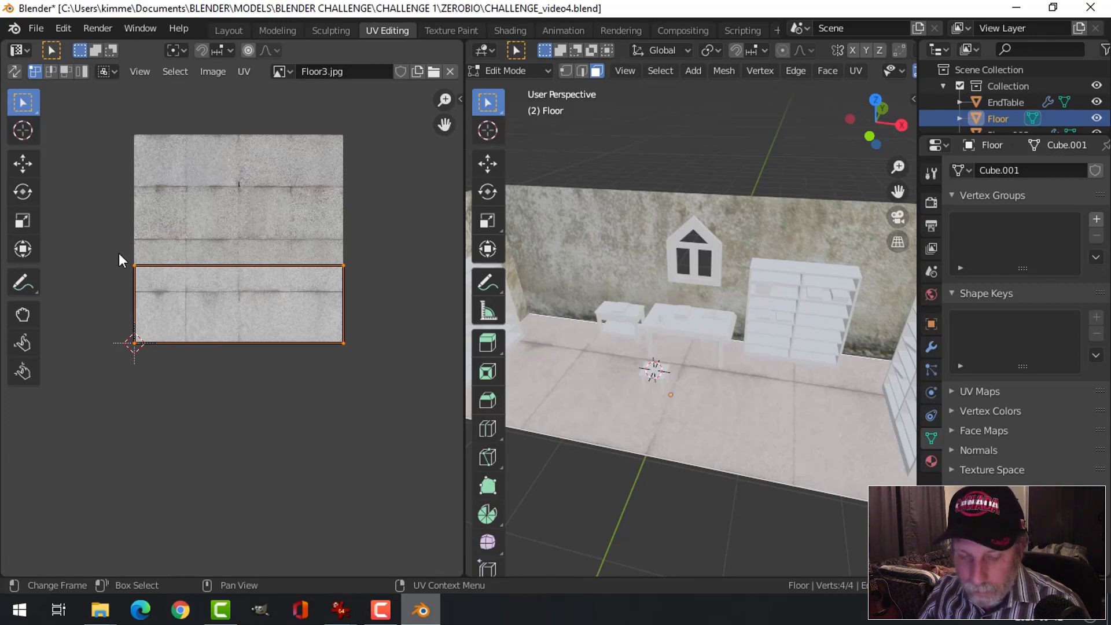
Step: Move the upper edge of the floor's UV island about 0.617 up along Y to the top of the image
click(151, 280)
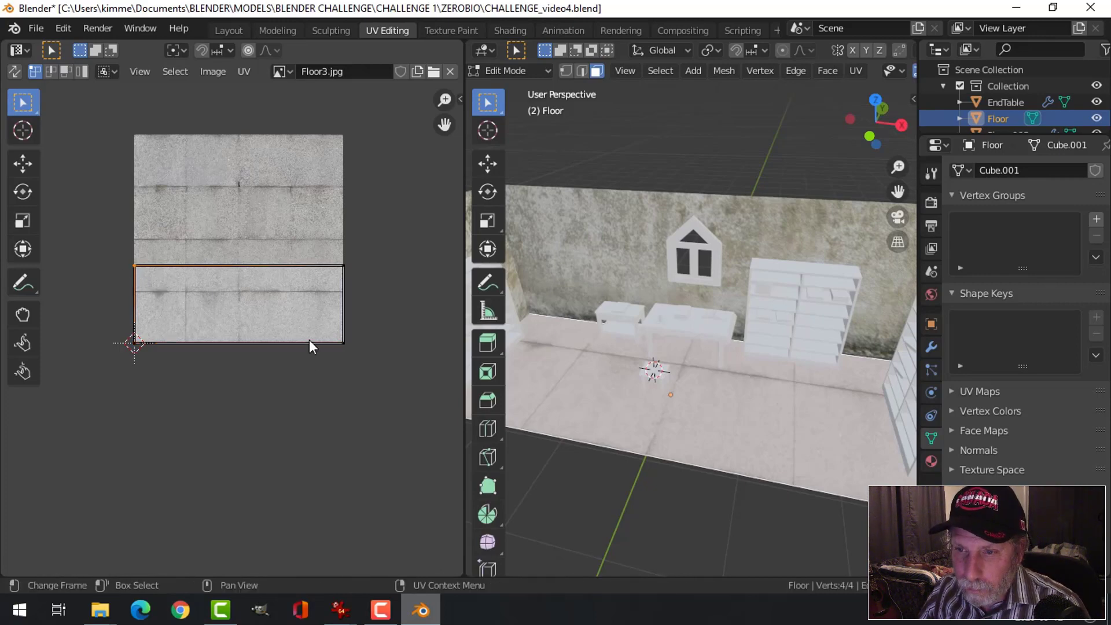
click(303, 366)
drag(85, 227, 379, 279)
key(g)
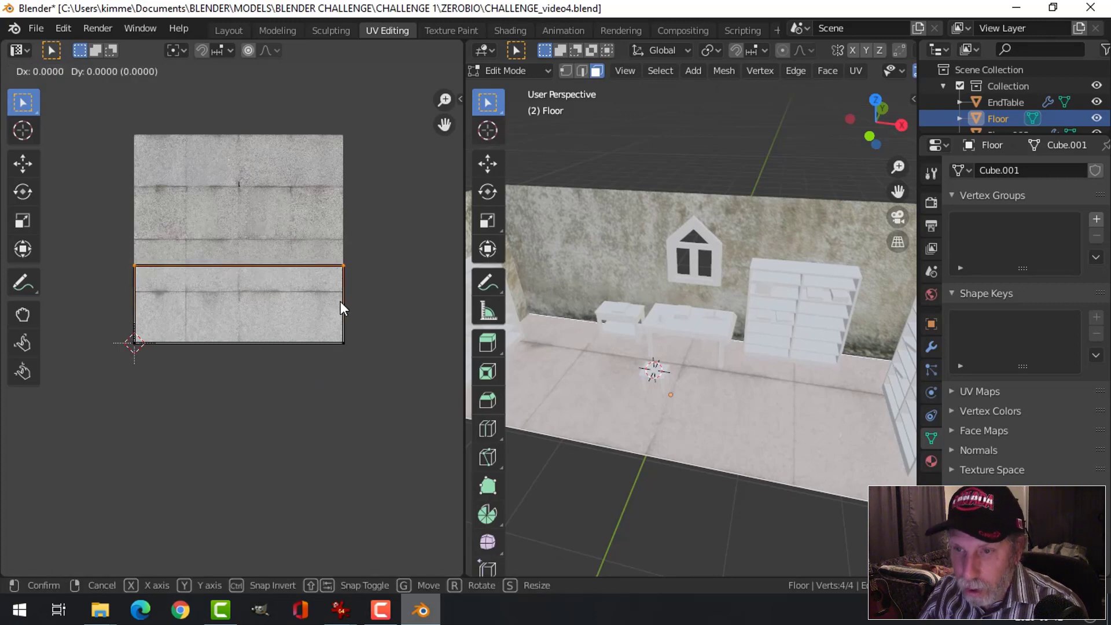
key(y)
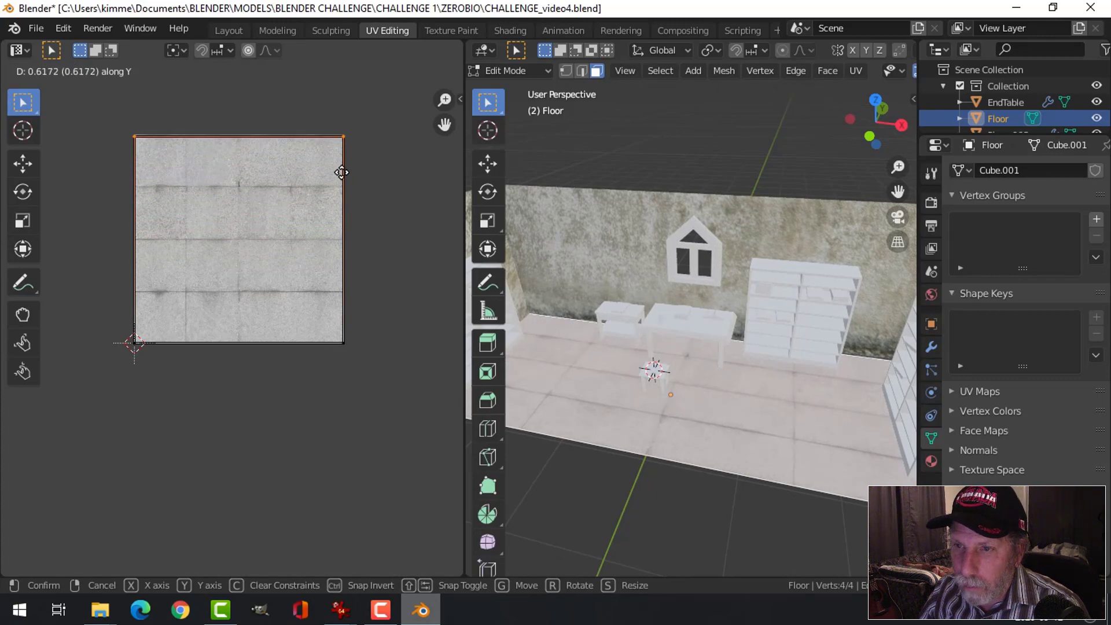
click(343, 173)
middle_drag(709, 324, 700, 297)
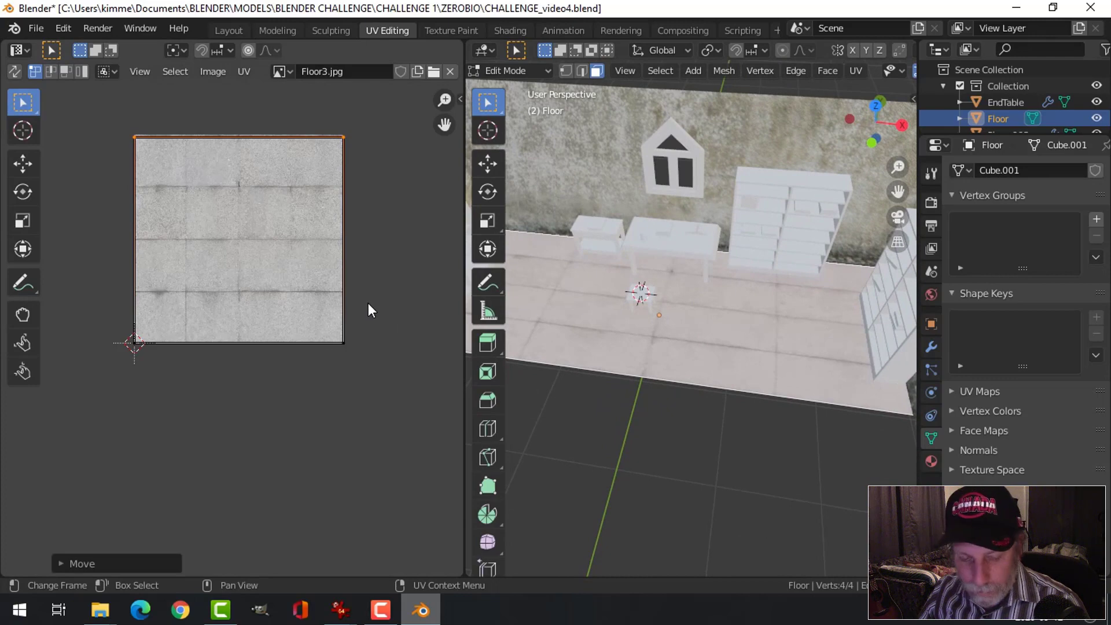
Step: Try scaling the whole floor UV island up to about 1.47, undo it, and view the floor from above
key(a)
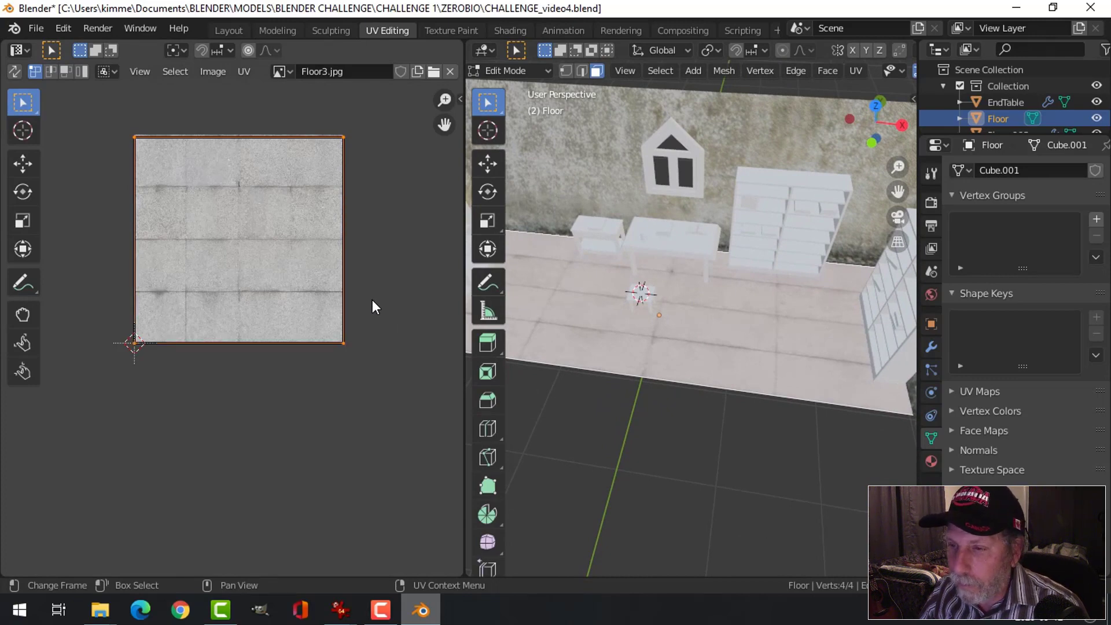
key(s)
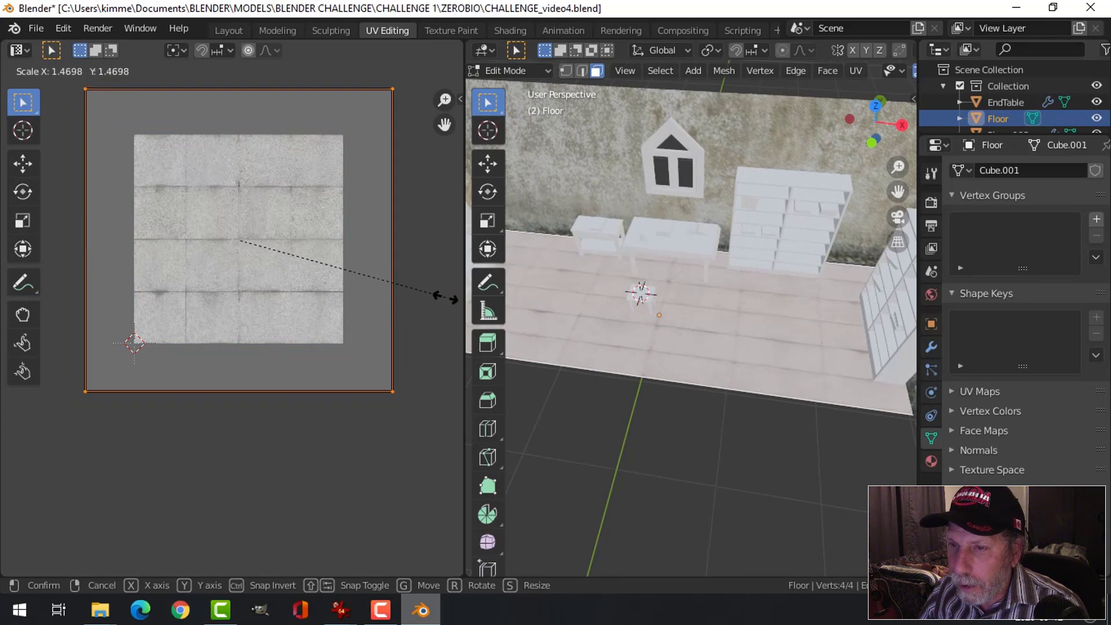
click(453, 300)
mouse_move(665, 272)
middle_down()
mouse_move(675, 315)
mouse_move(669, 302)
mouse_move(618, 301)
mouse_move(670, 292)
middle_up()
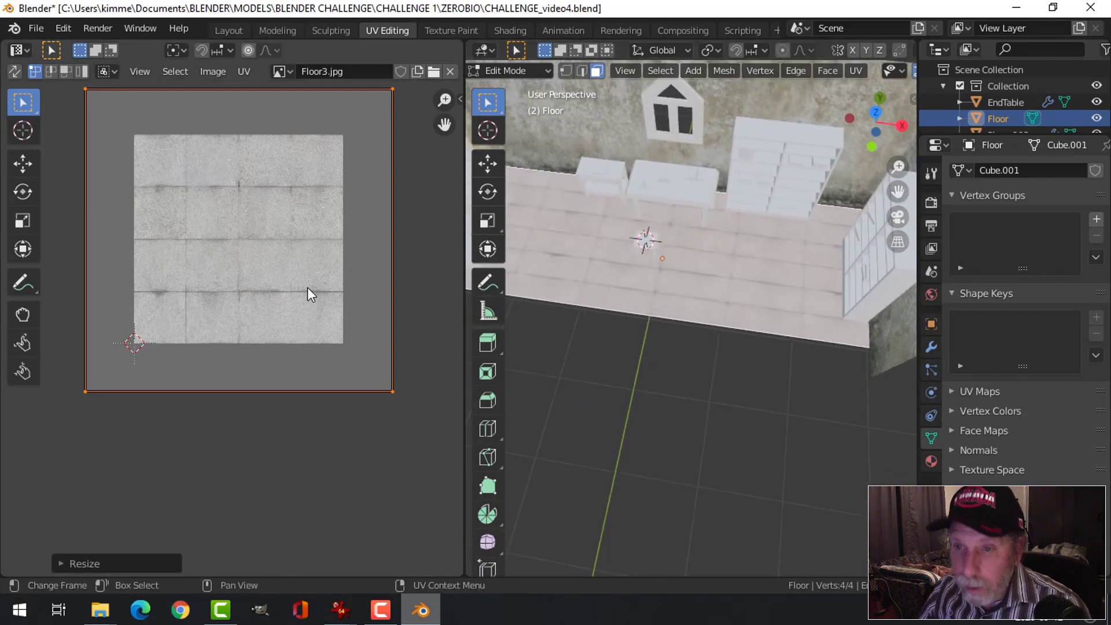
key(ctrl+z)
key(KP_7)
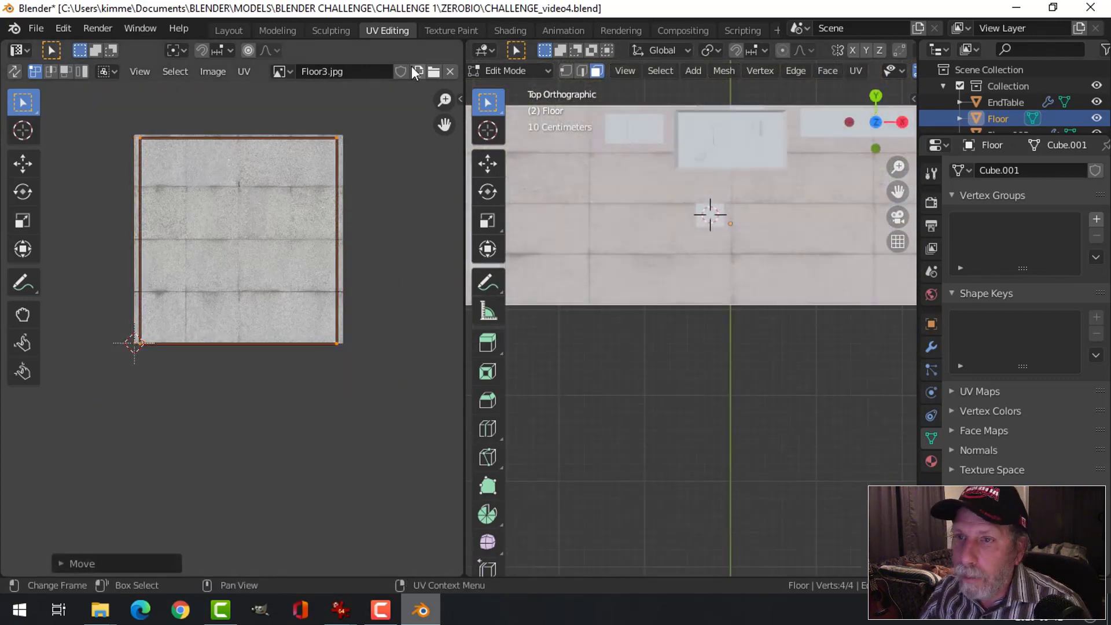
Step: In the Shading workspace, move the Floor3.jpg node closer to the Principled BSDF and add Mapping and Texture Coordinate nodes to it
click(519, 32)
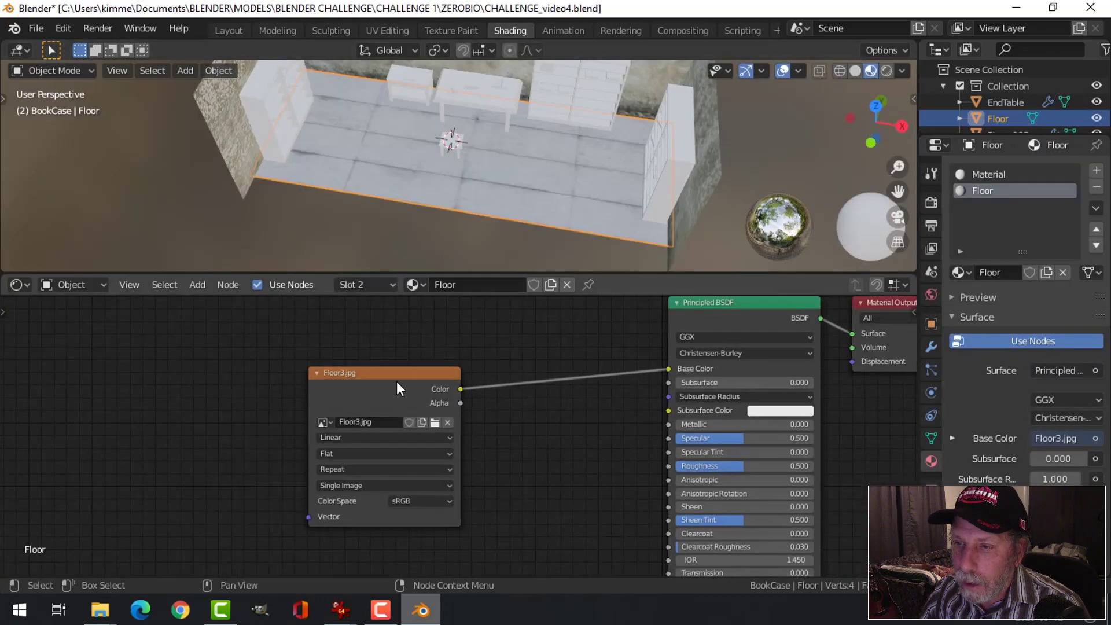
click(393, 377)
drag(392, 374, 443, 360)
middle_drag(444, 359, 476, 356)
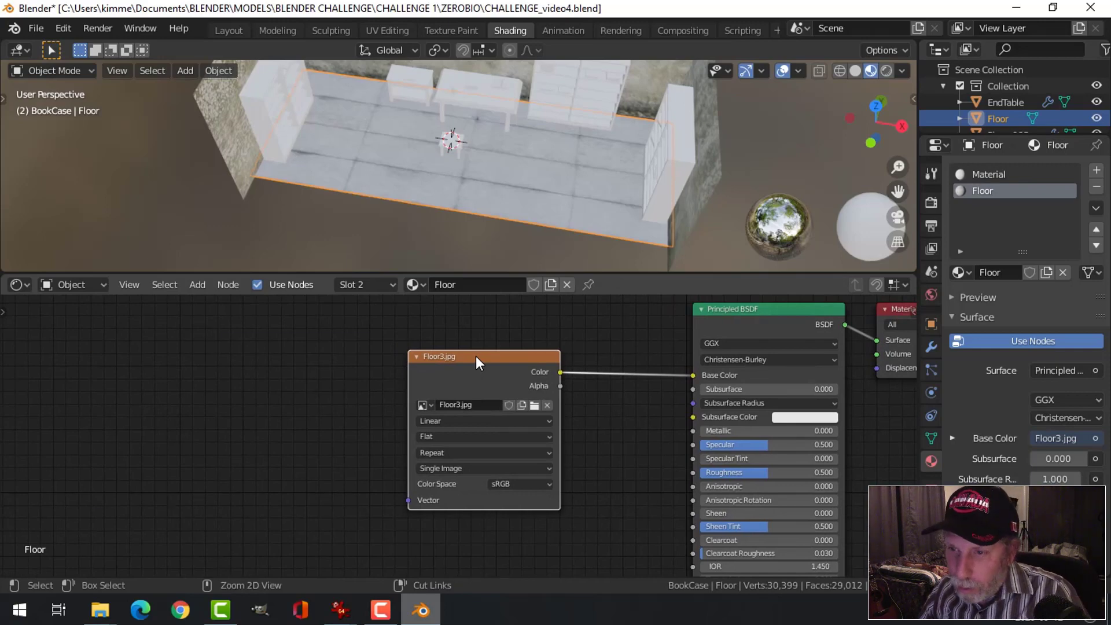
key(ctrl+t)
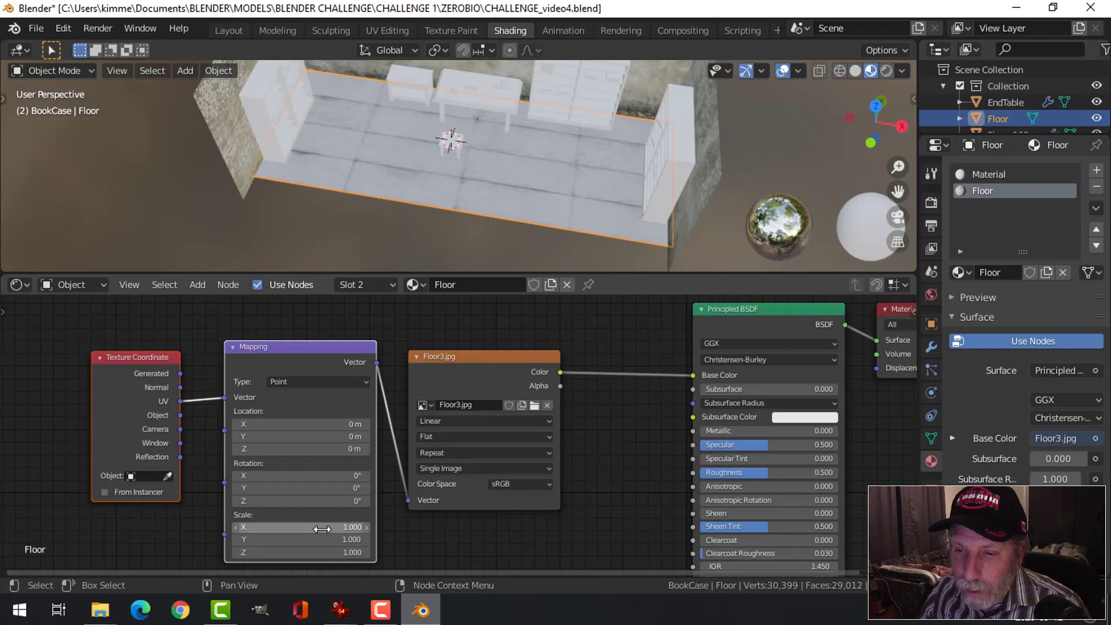
Step: Set the Mapping node's Scale X and Y to 3
click(301, 527)
text(3)
key(Tab)
text(3)
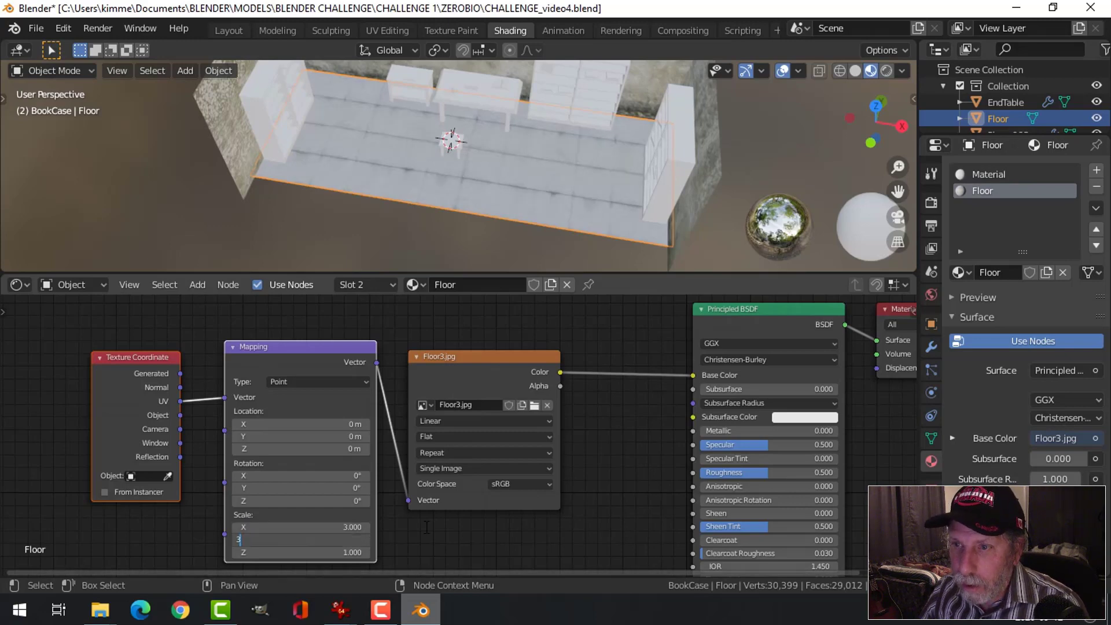
key(Tab)
key(Return)
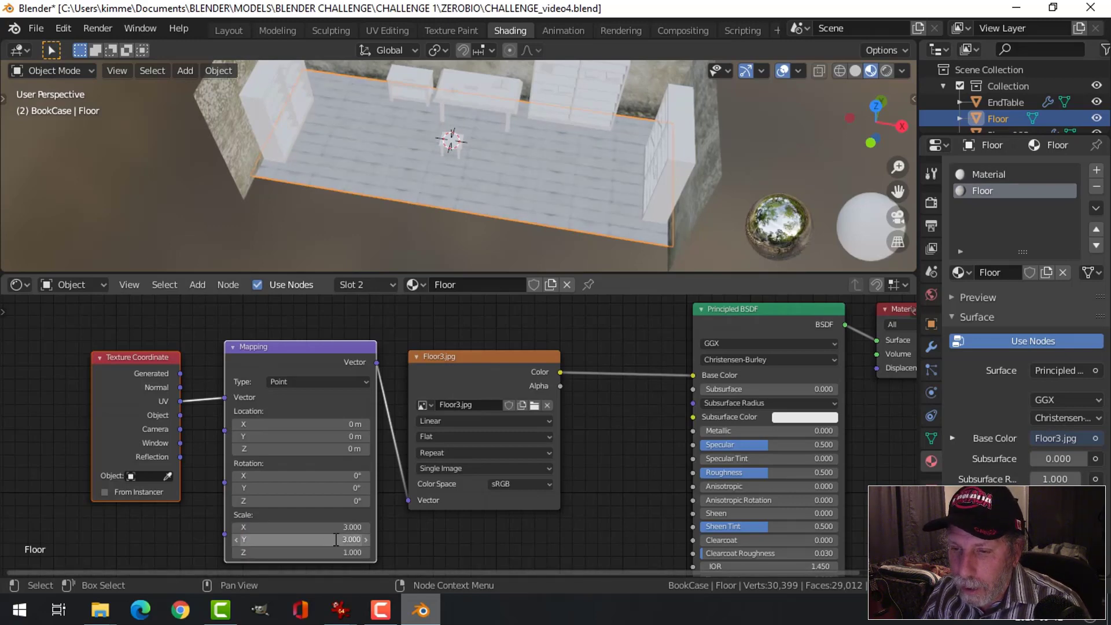
Step: Set the Mapping node's Scale to 2 in X and 1 in Y, leaving Z at 1
click(336, 527)
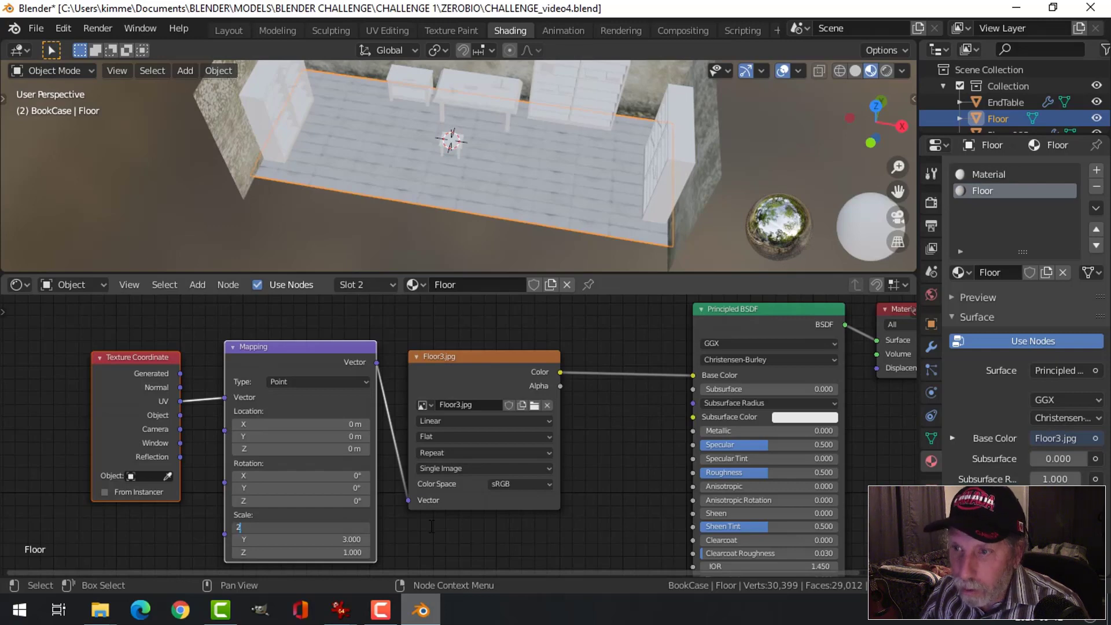
text(2)
key(Tab)
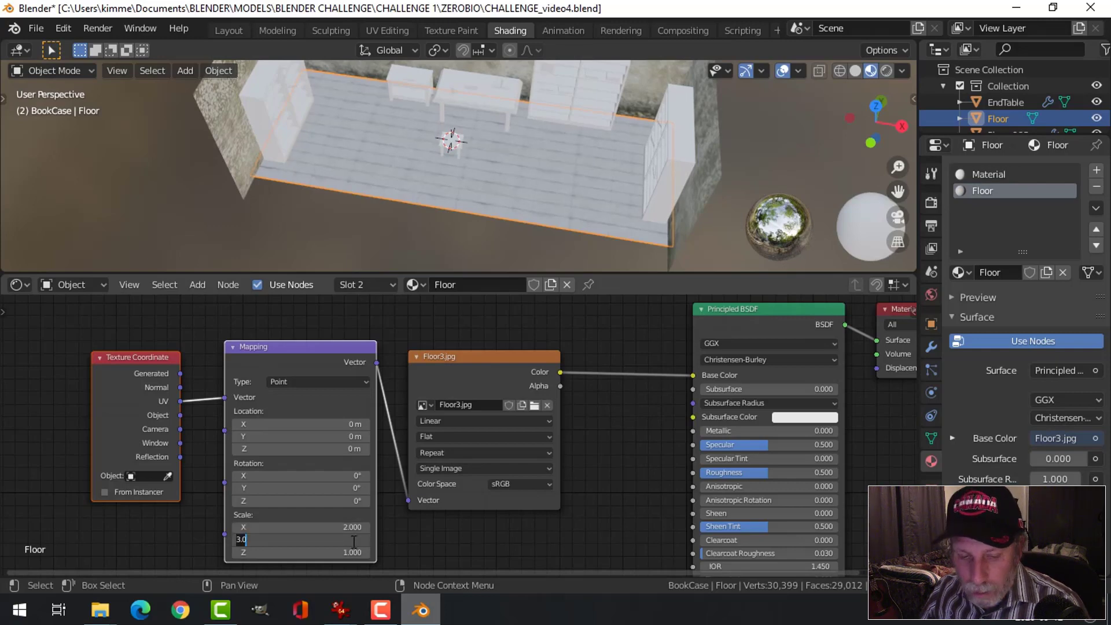
text(1)
key(Tab)
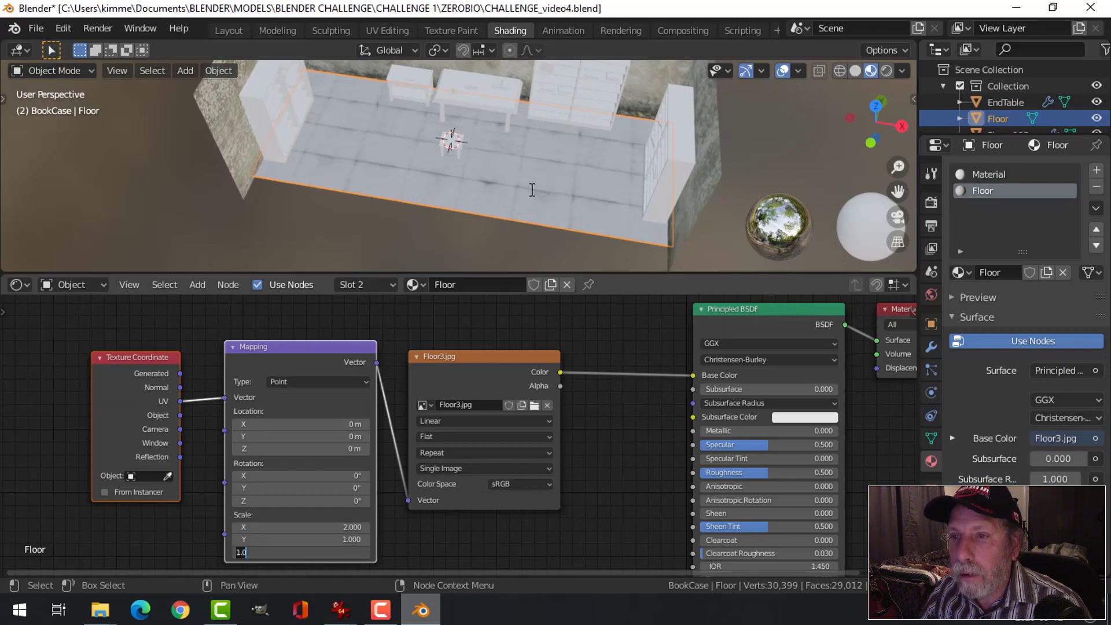
key(Return)
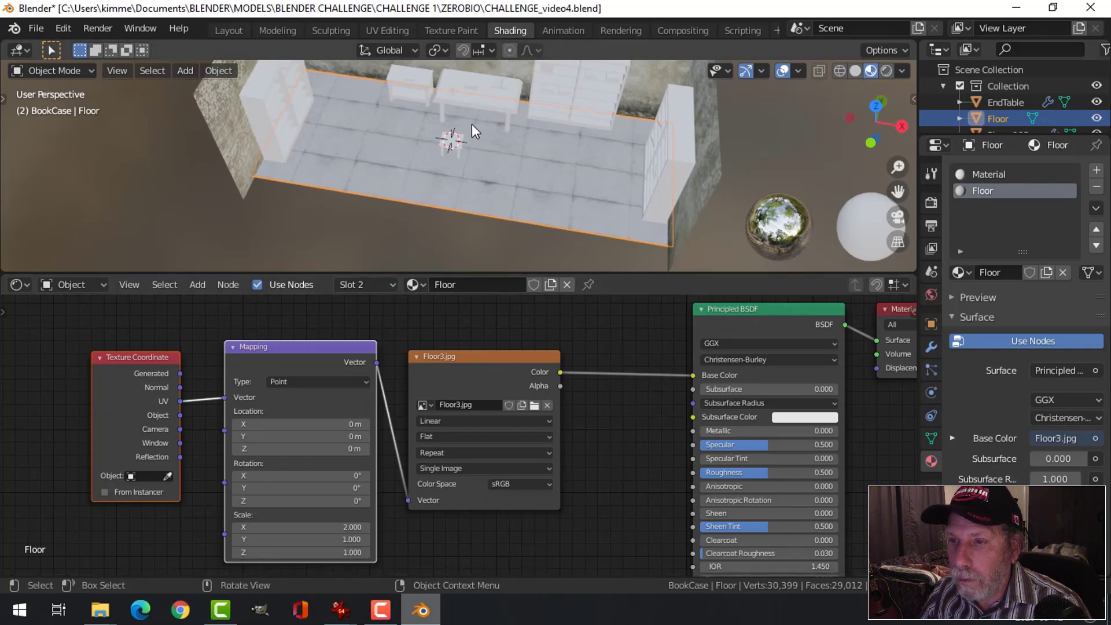
Step: Deselect everything, inspect the floor tiles up close, and set the Principled BSDF's Roughness to about 0.241
scroll(494, 160, up, 3)
middle_drag(499, 158, 529, 172)
key(alt+a)
scroll(529, 172, up, 2)
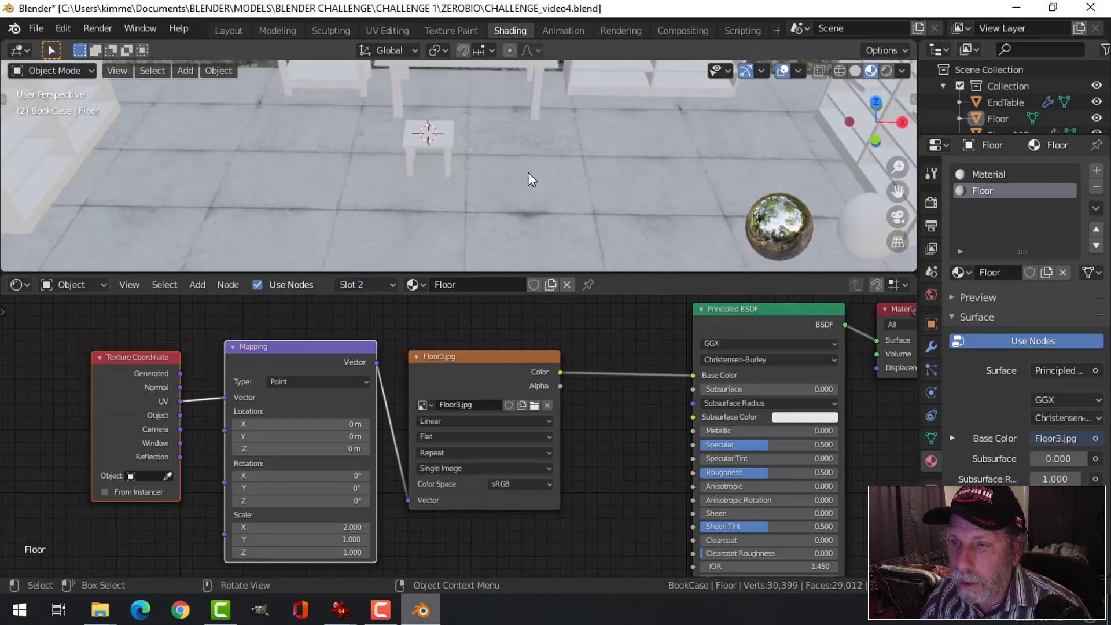
scroll(528, 172, up, 3)
middle_drag(528, 172, 537, 150)
scroll(537, 150, down, 5)
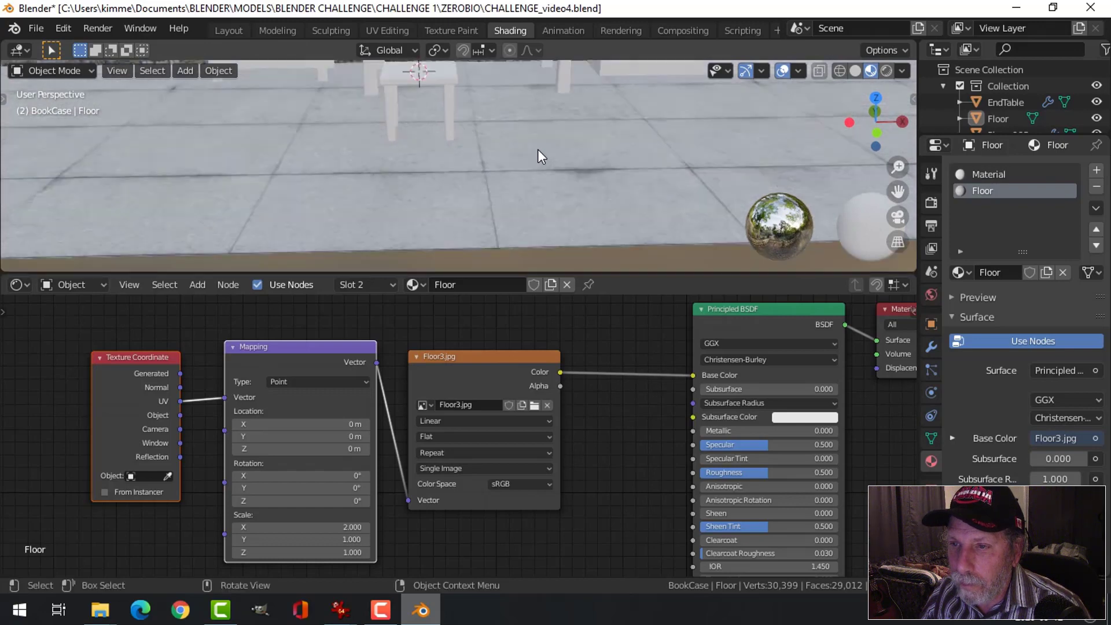
scroll(607, 474, down, 2)
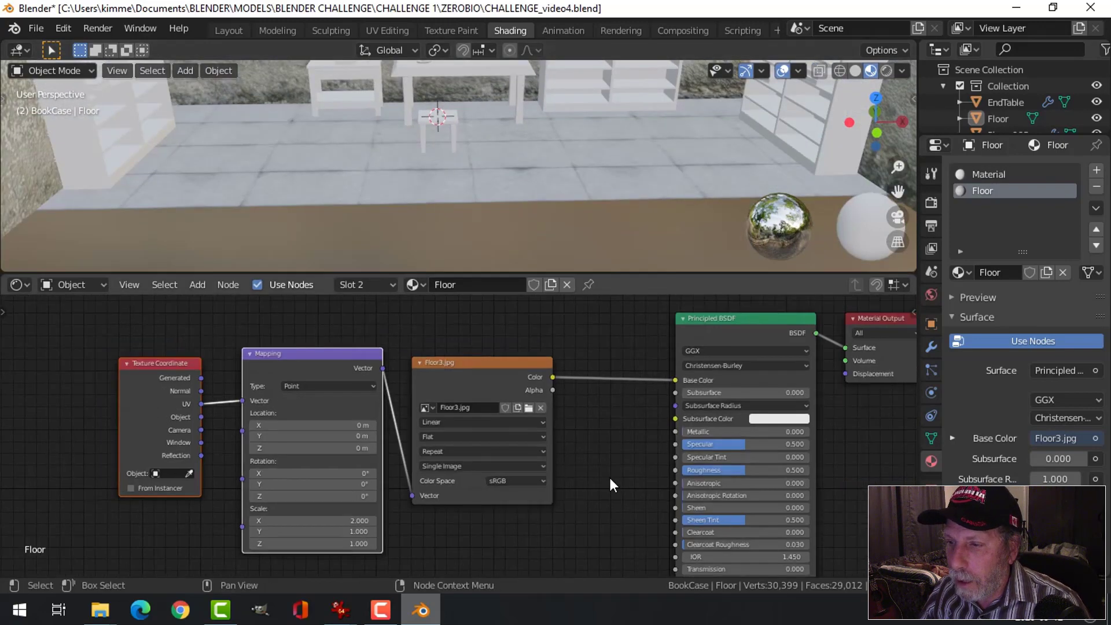
drag(732, 430, 709, 429)
middle_drag(484, 155, 491, 259)
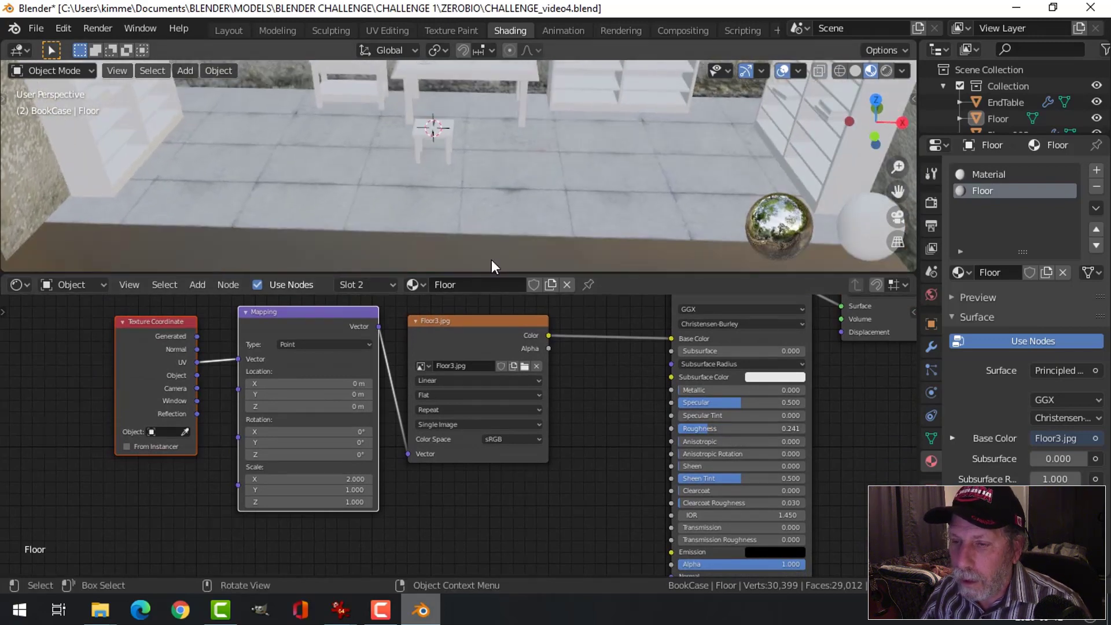
Step: Duplicate the Texture Coordinate, Mapping and Floor3.jpg nodes together and place the copies below and slightly left of the originals
scroll(534, 466, down, 2)
mouse_move(533, 465)
middle_down()
mouse_move(553, 430)
mouse_move(536, 429)
mouse_move(529, 465)
mouse_move(552, 459)
mouse_move(541, 474)
middle_up()
scroll(525, 412, down, 1)
click(541, 474)
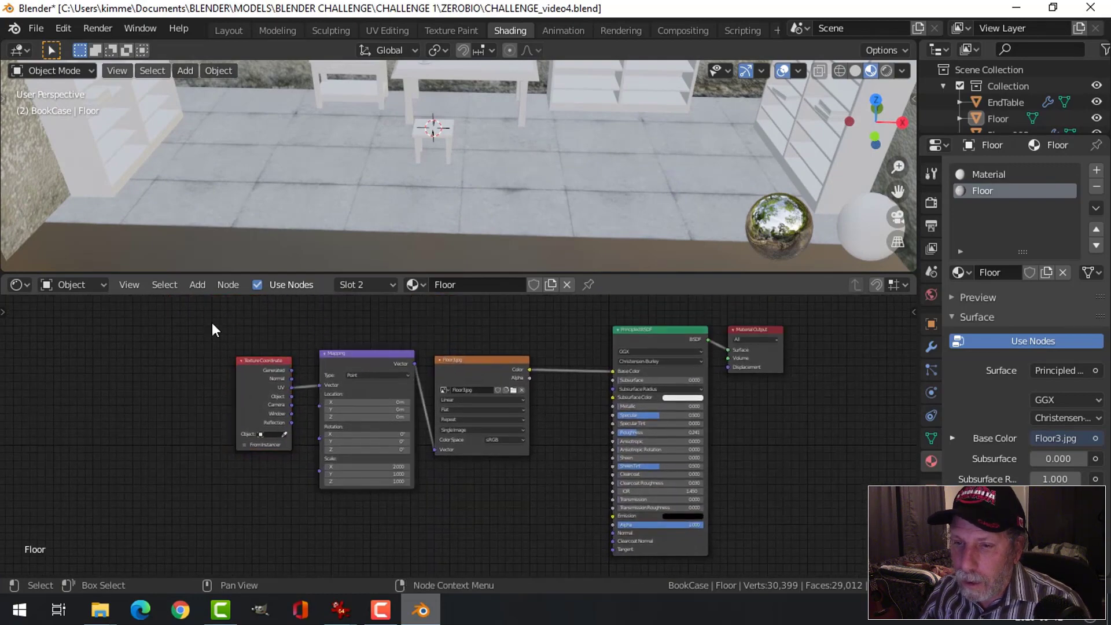
key(b)
drag(188, 317, 539, 498)
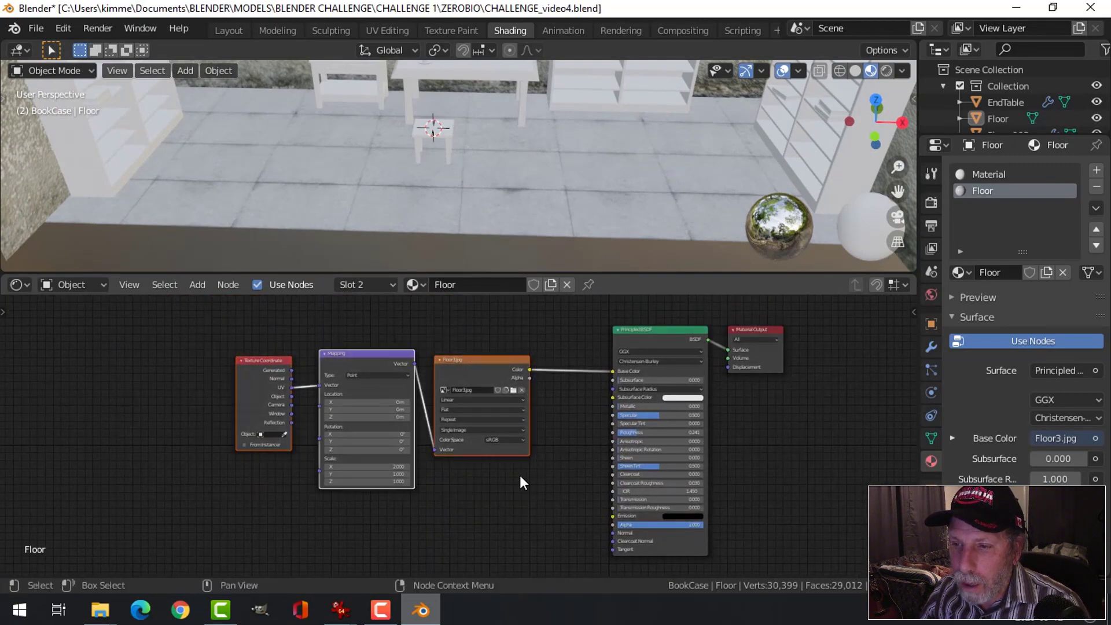
scroll(520, 475, down, 2)
middle_drag(505, 506, 512, 438)
key(shift+d)
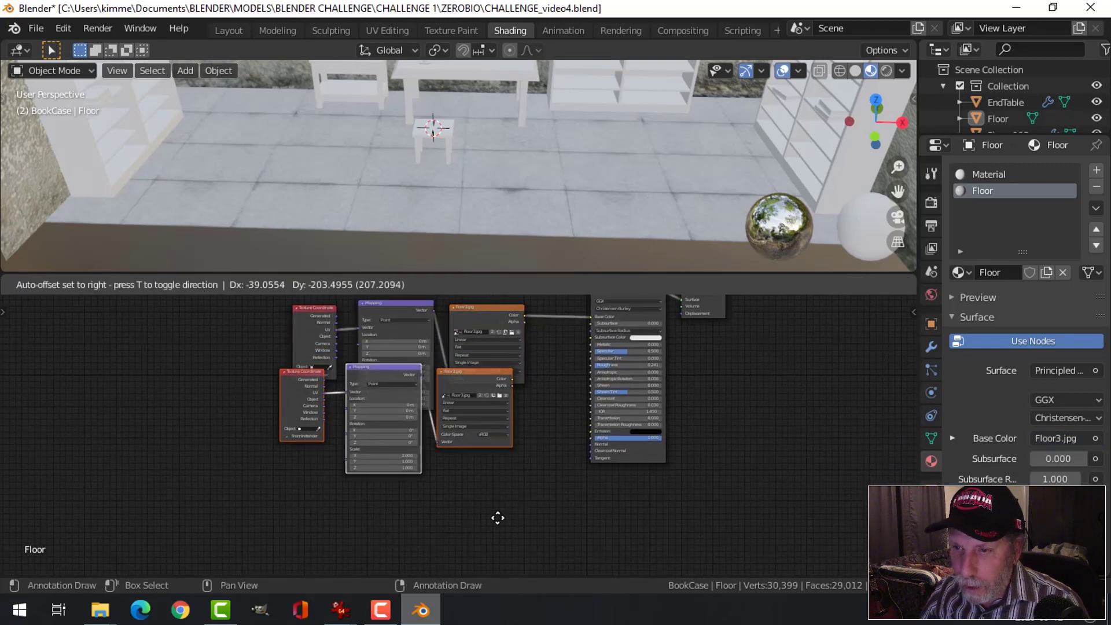
click(498, 304)
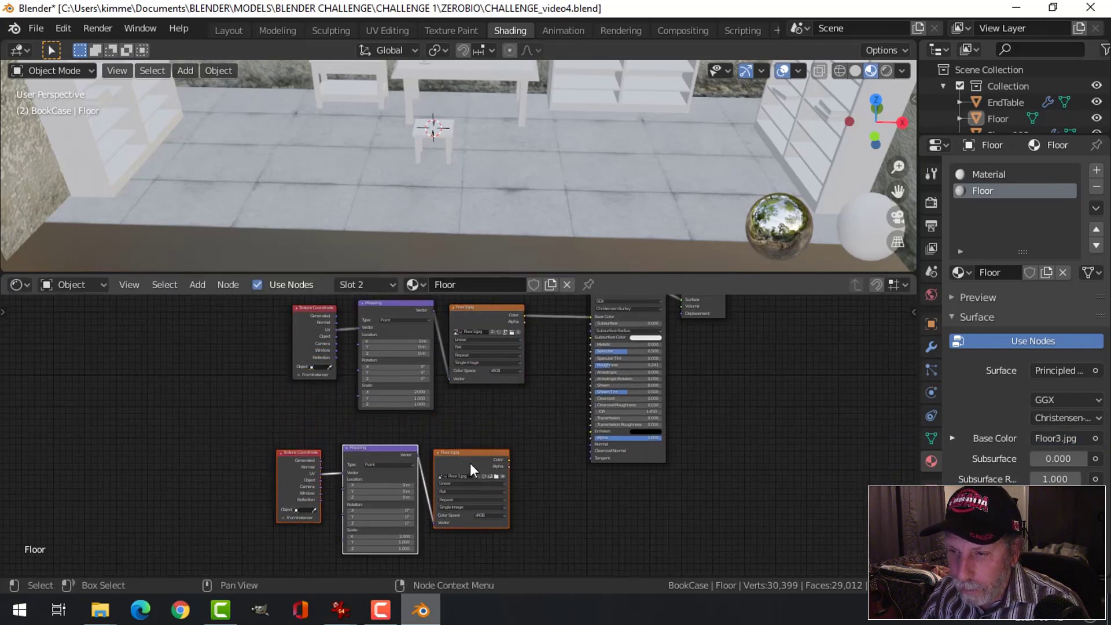
drag(499, 459, 445, 459)
scroll(501, 480, up, 1)
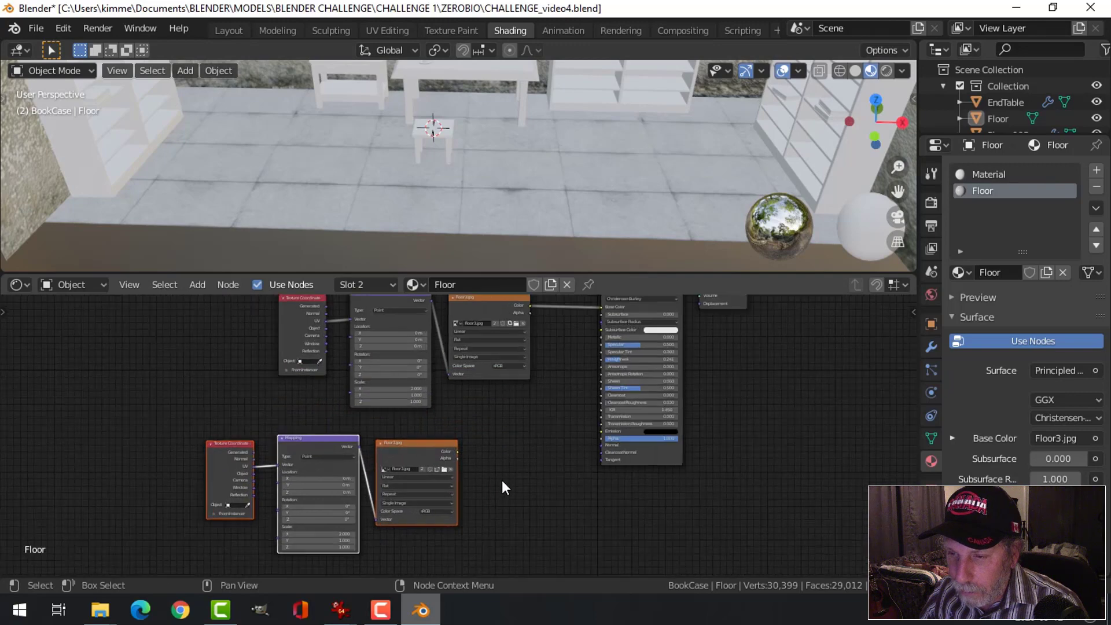
Step: Add a Bump node, connecting the duplicated Floor3.jpg's Color to its Height and its Normal output to the Principled BSDF's Normal
middle_drag(502, 480, 502, 419)
scroll(512, 428, up, 1)
key(shift+a)
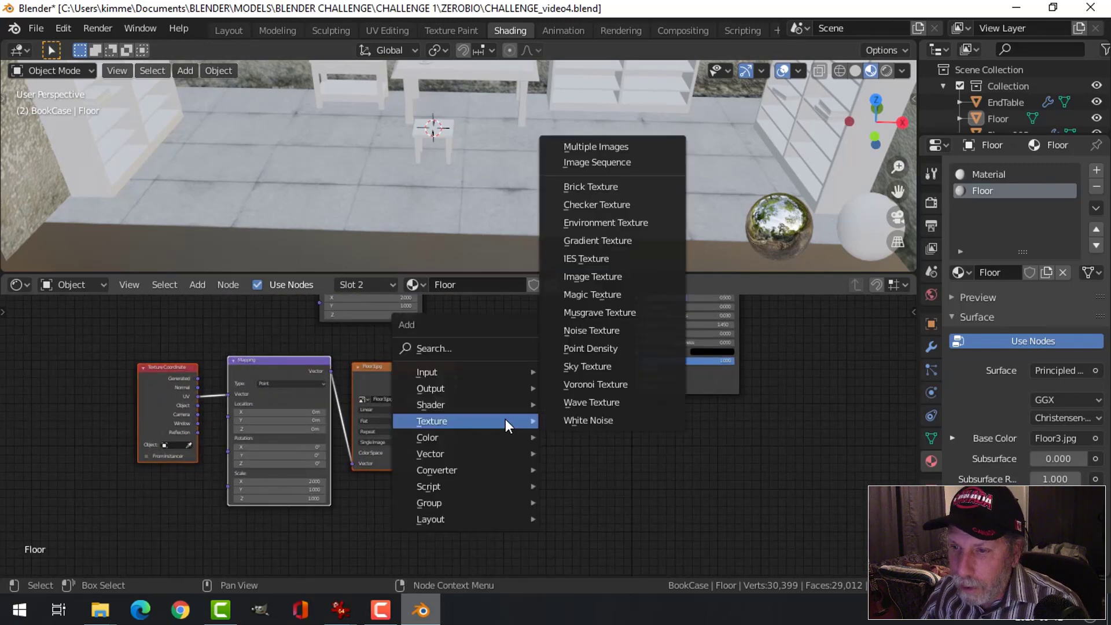
mouse_move(482, 454)
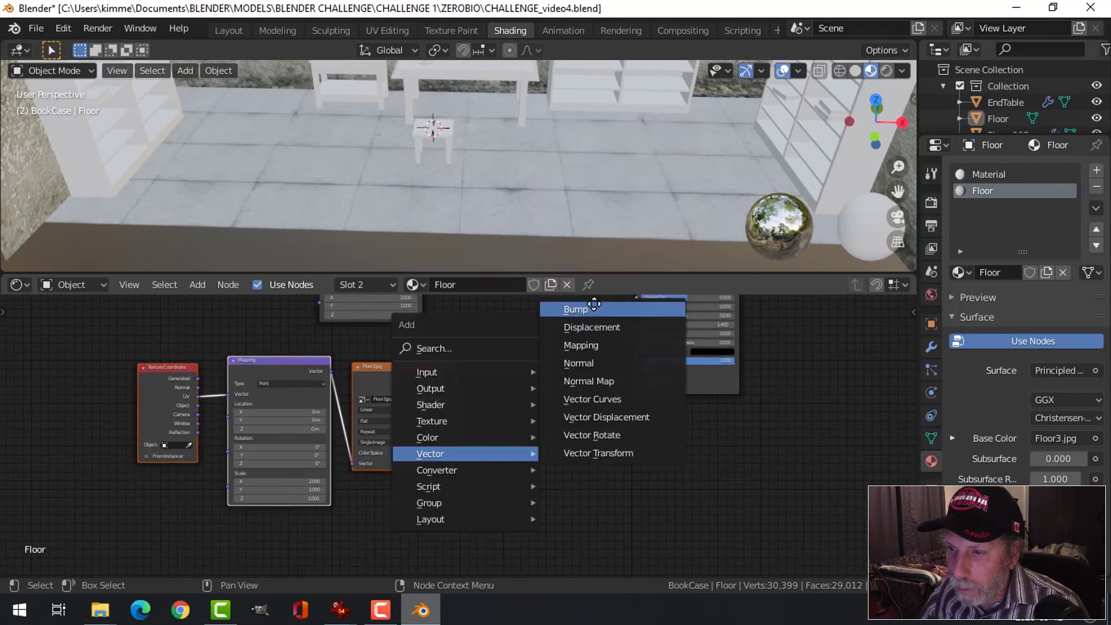
click(576, 309)
click(498, 374)
drag(453, 378, 546, 427)
scroll(585, 404, up, 3)
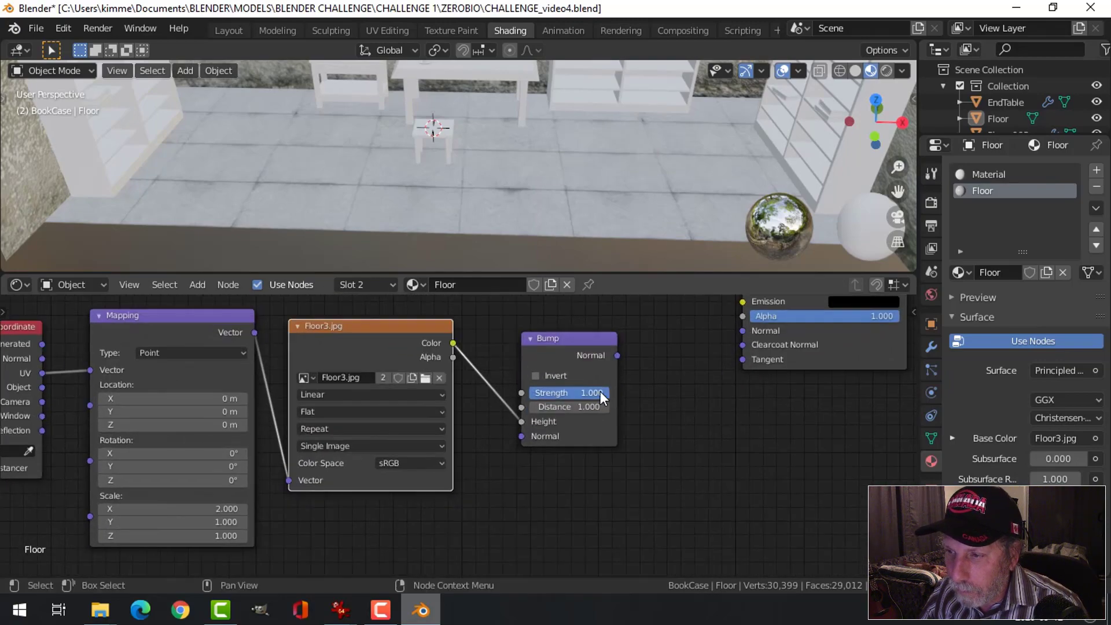
drag(617, 356, 632, 352)
drag(721, 334, 744, 331)
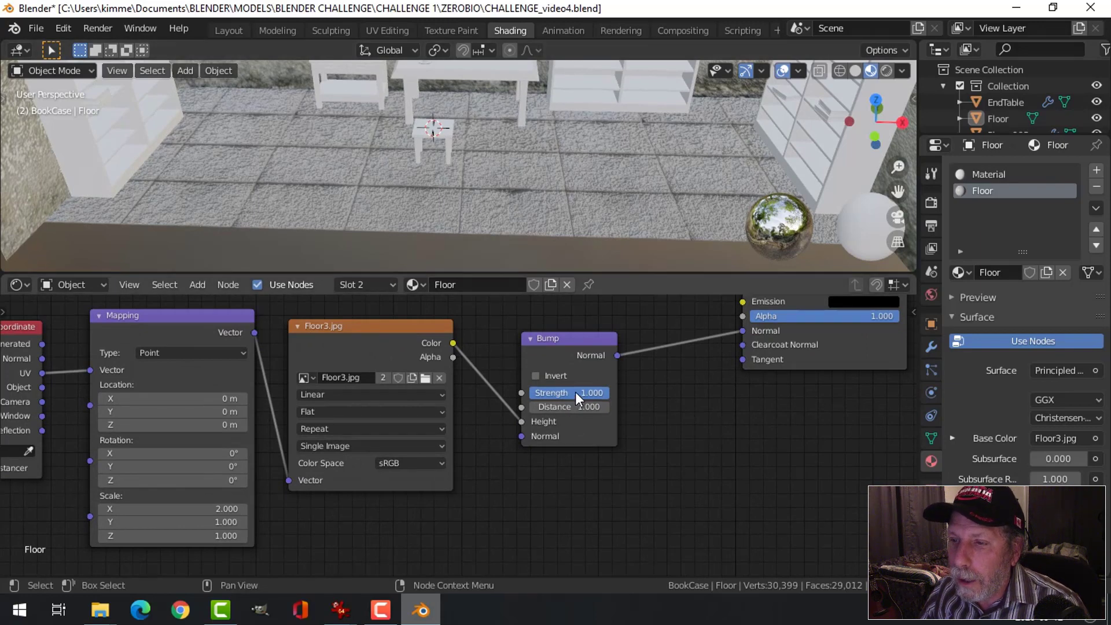
Step: Set the Bump node's Strength to 0.2
click(559, 393)
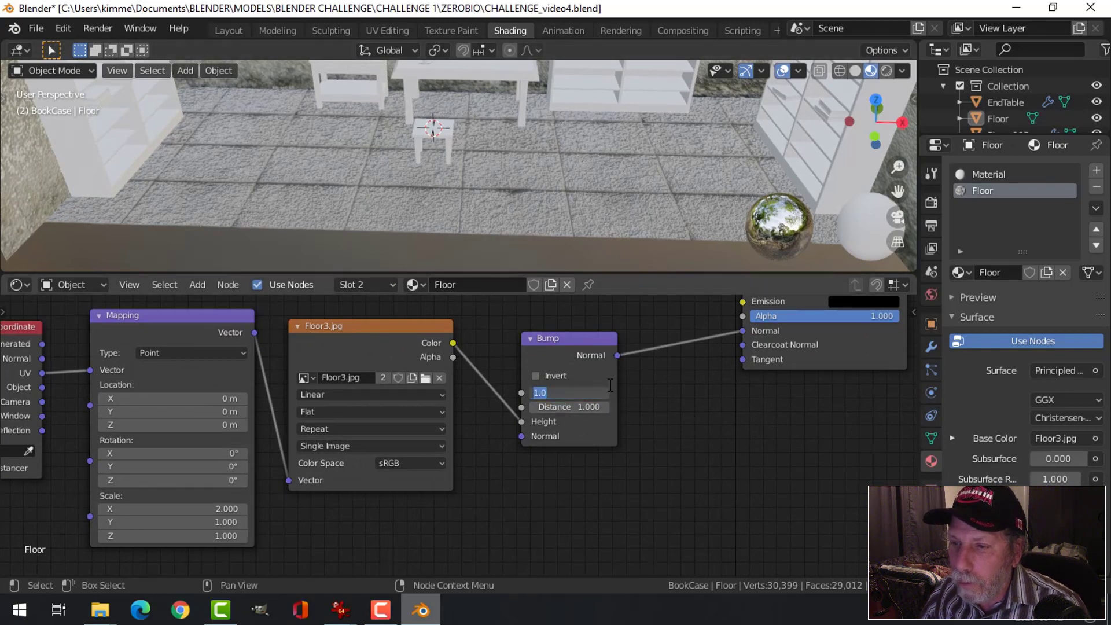
text(0.2)
key(Return)
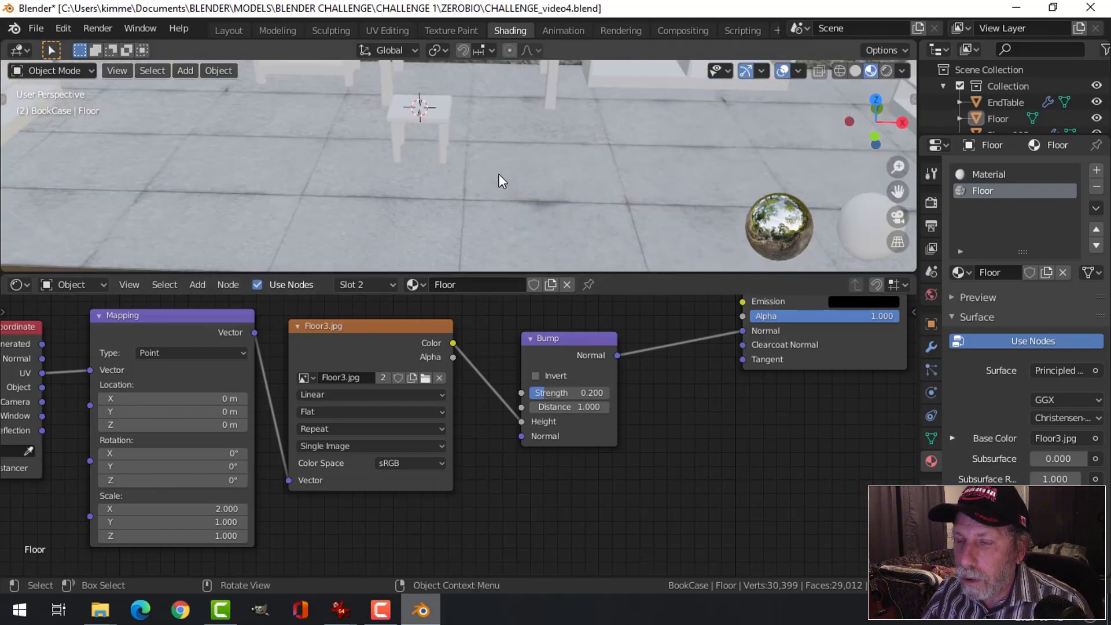
Step: Preview the room in Rendered shading, return to Material Preview, and save the file
mouse_move(459, 181)
middle_down()
mouse_move(474, 189)
mouse_move(464, 201)
mouse_move(512, 155)
mouse_move(595, 147)
mouse_move(444, 185)
middle_up()
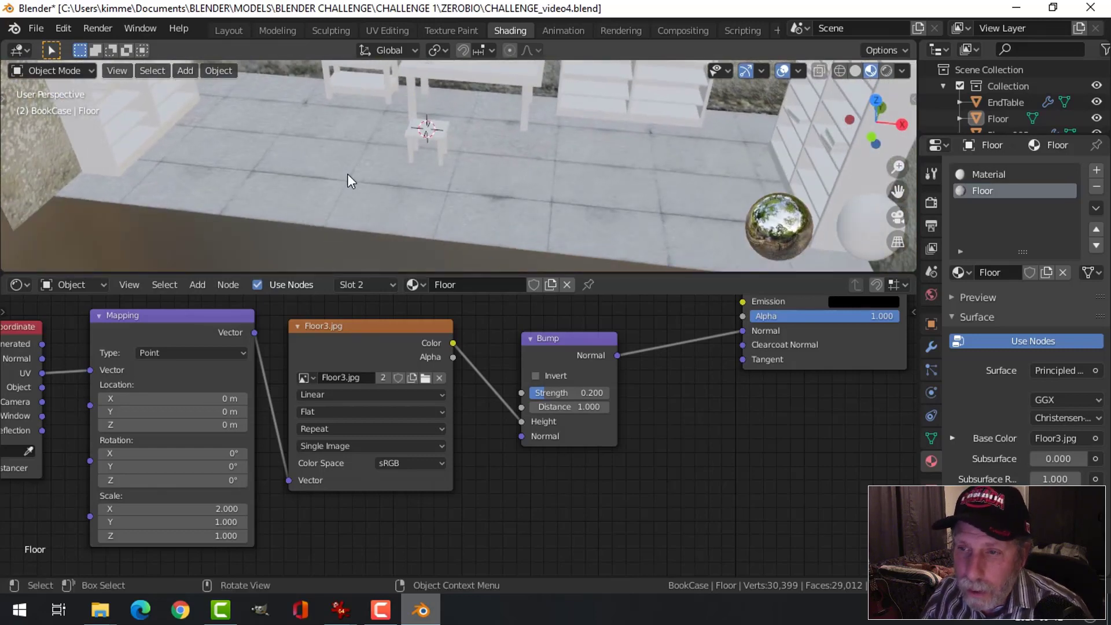
shift+middle_drag(347, 173, 397, 185)
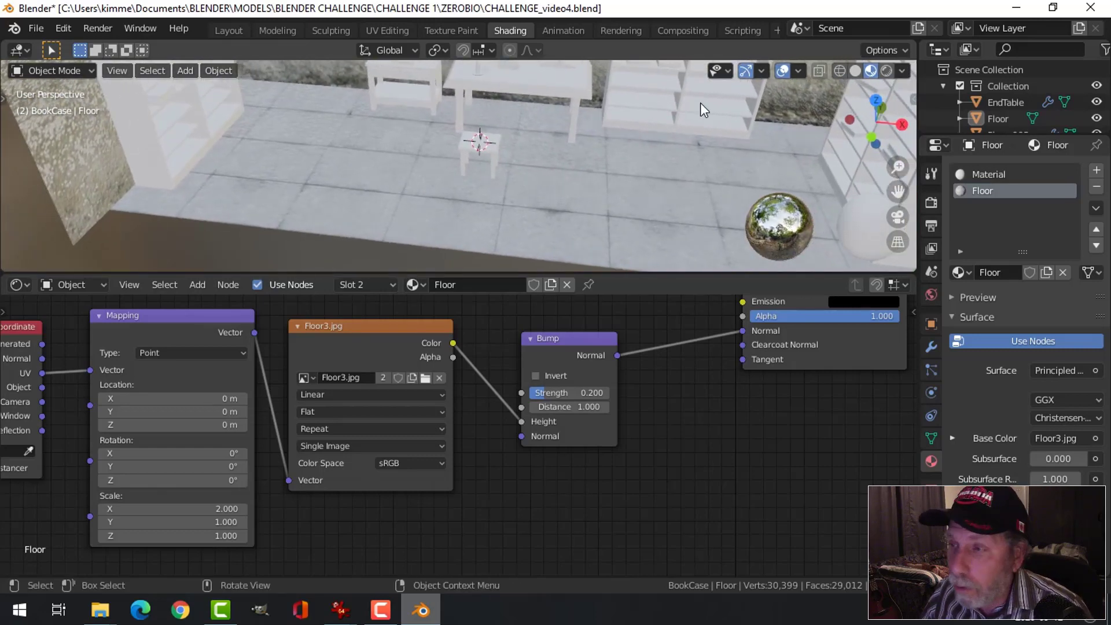
click(887, 72)
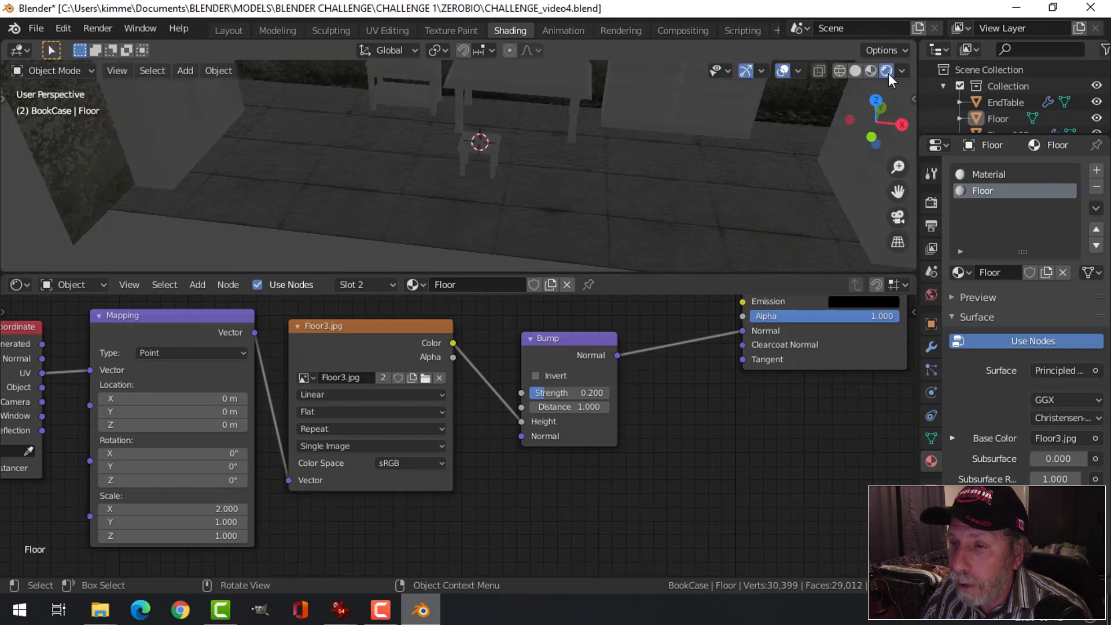
shift+middle_drag(495, 152, 483, 184)
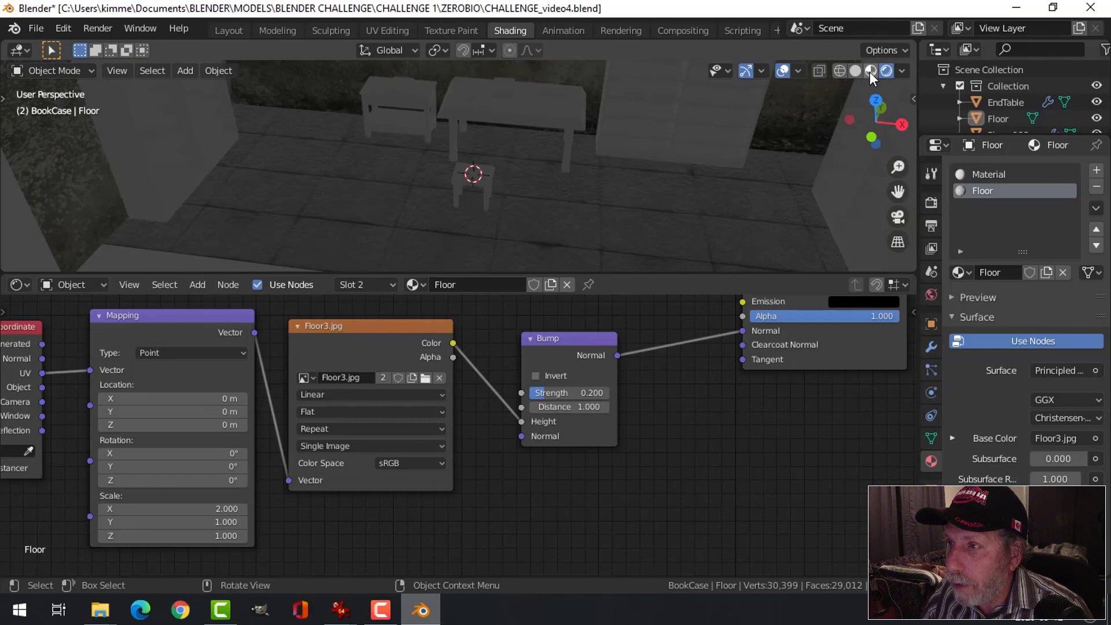
click(871, 71)
key(ctrl+s)
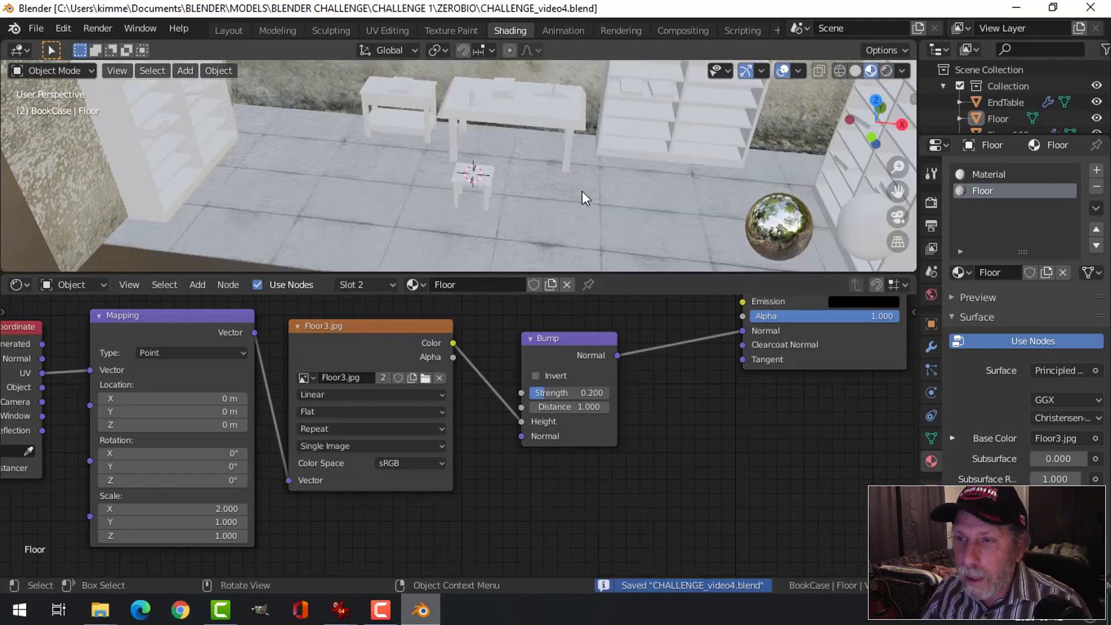